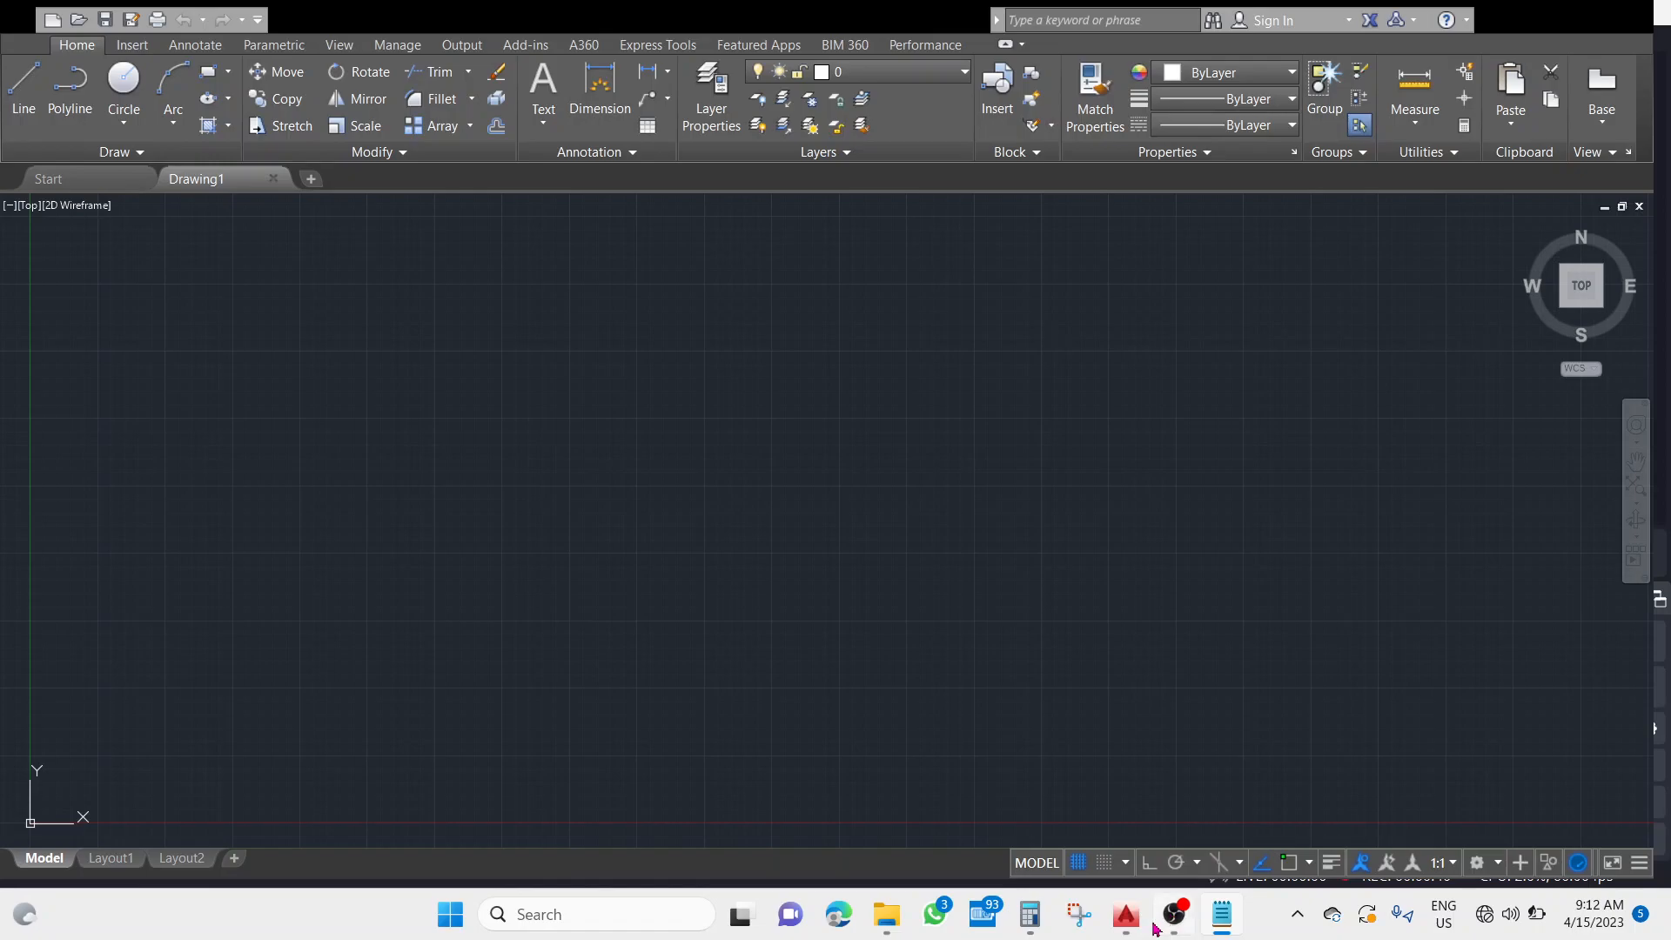
Turn on Ortho mode and draw a long horizontal line running in the positive X direction from a point above the X axis.
click(1125, 914)
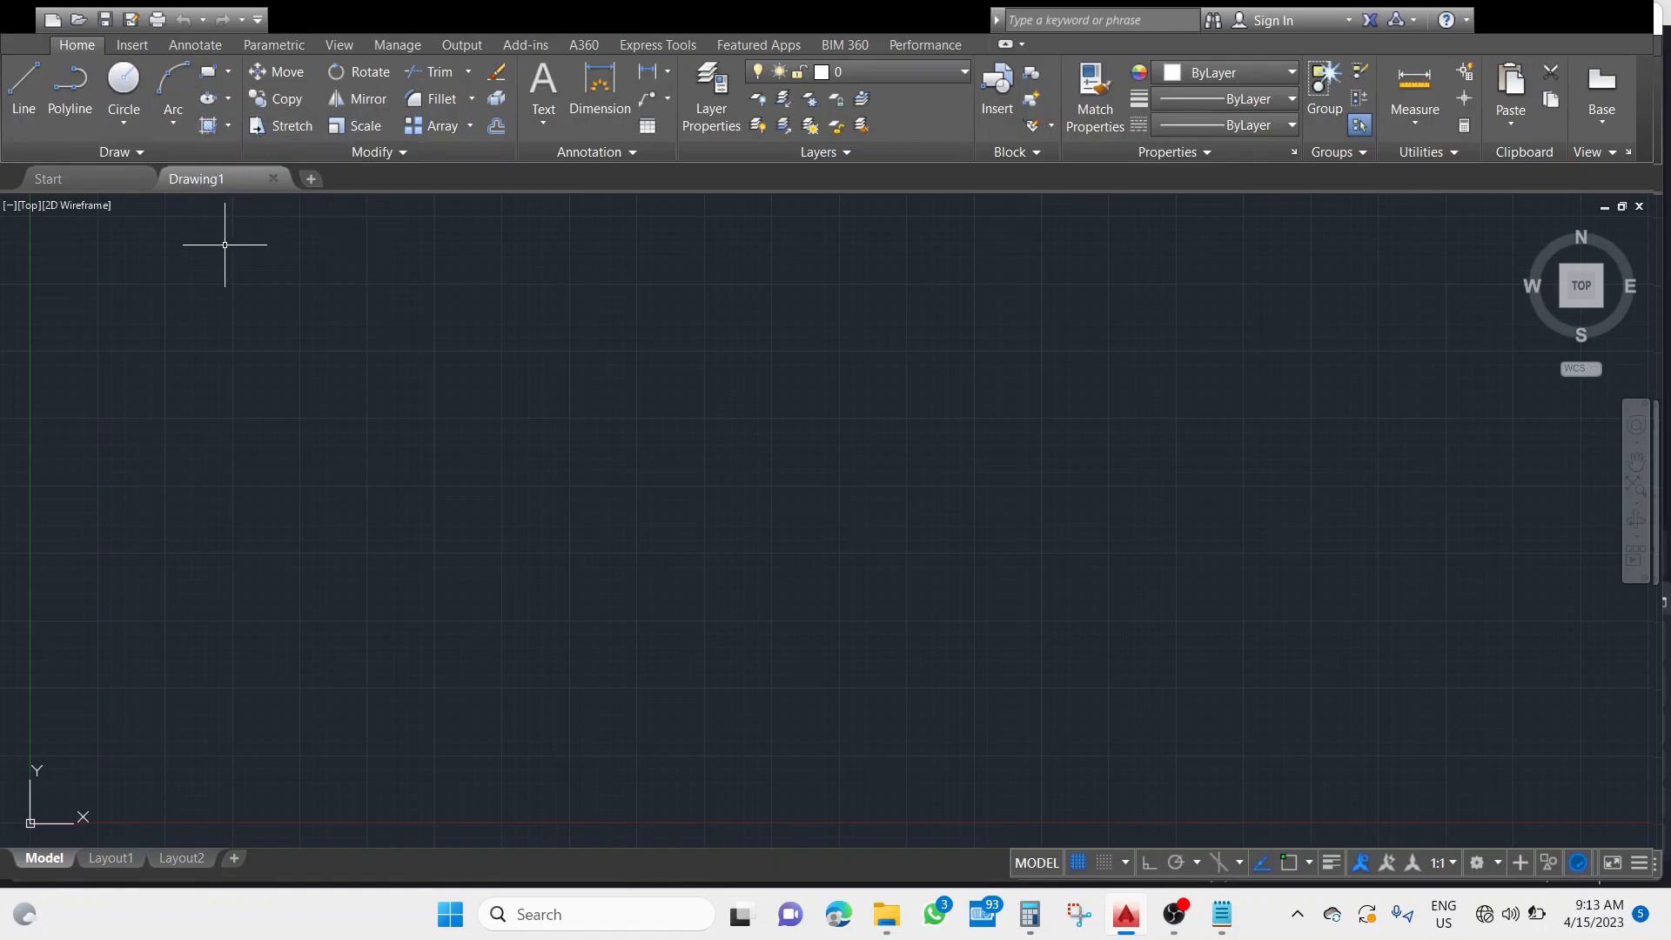
click(24, 100)
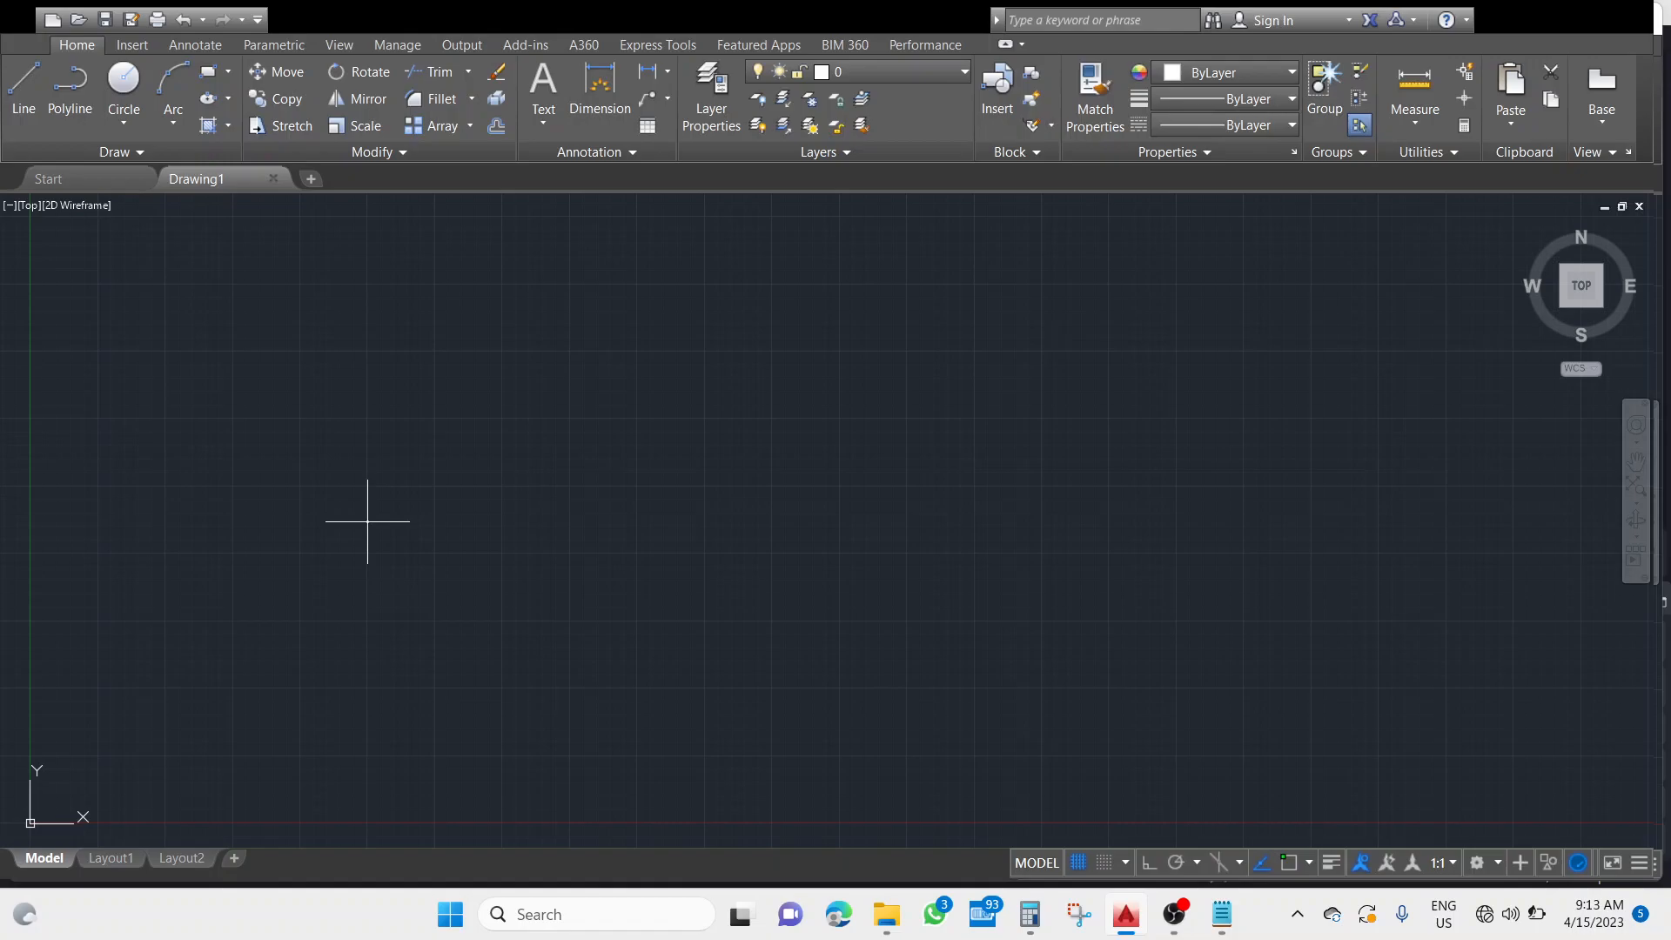
mouse_move(367, 521)
mouse_down()
mouse_move(392, 511)
mouse_move(373, 328)
mouse_move(335, 306)
mouse_move(438, 306)
mouse_up()
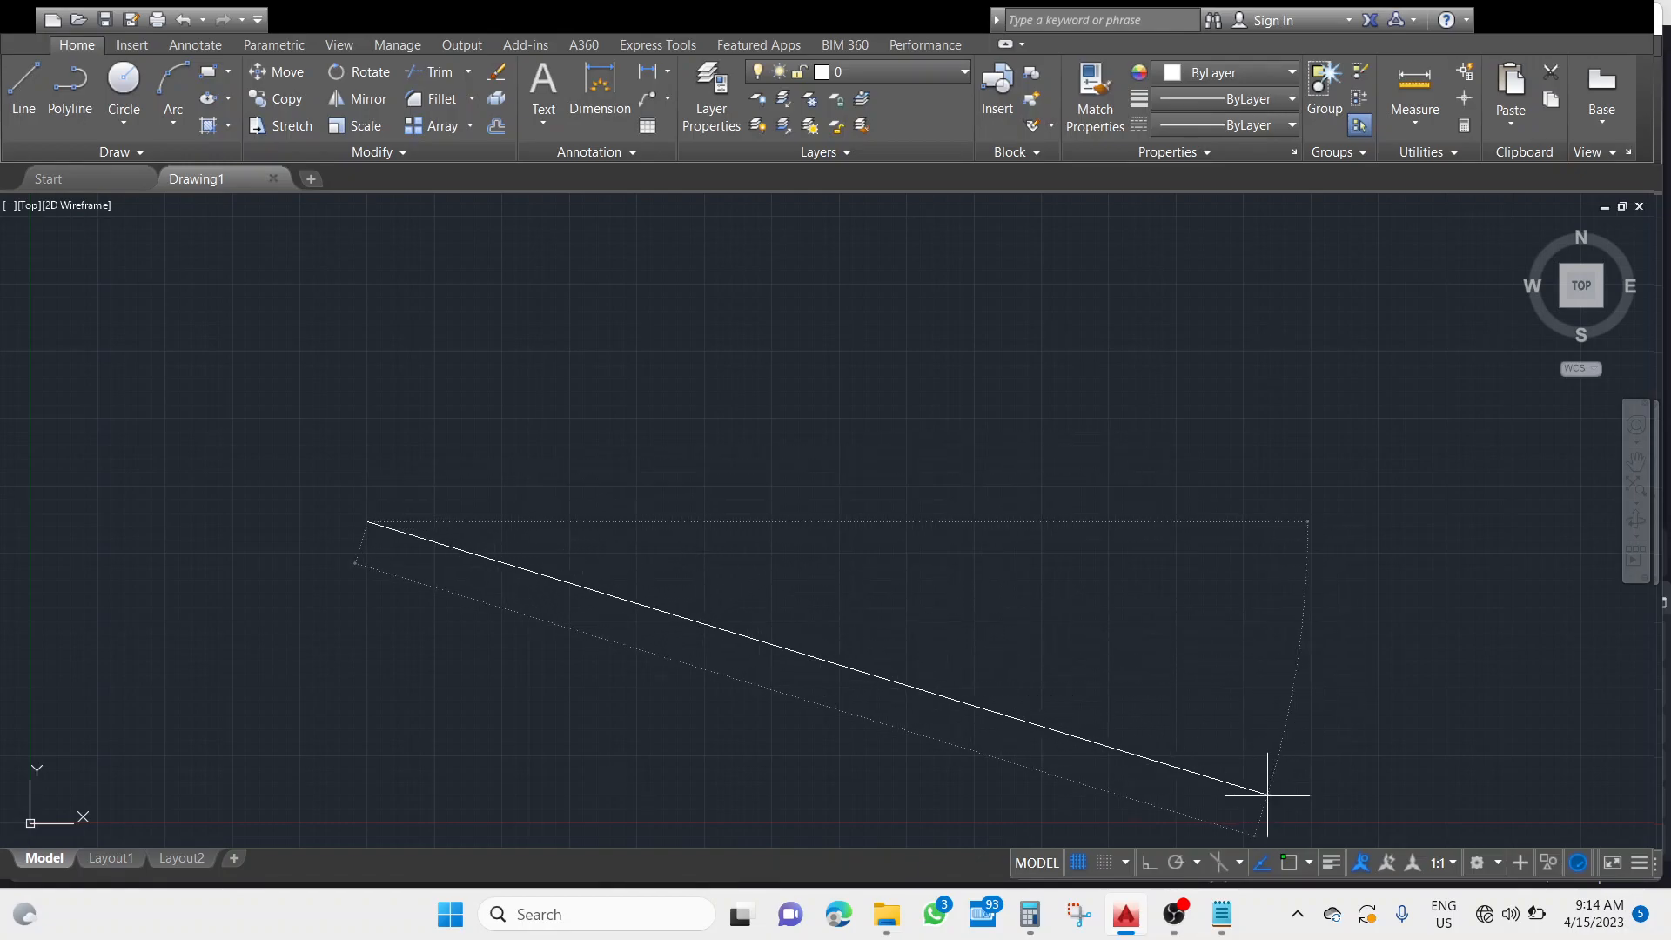
click(1148, 864)
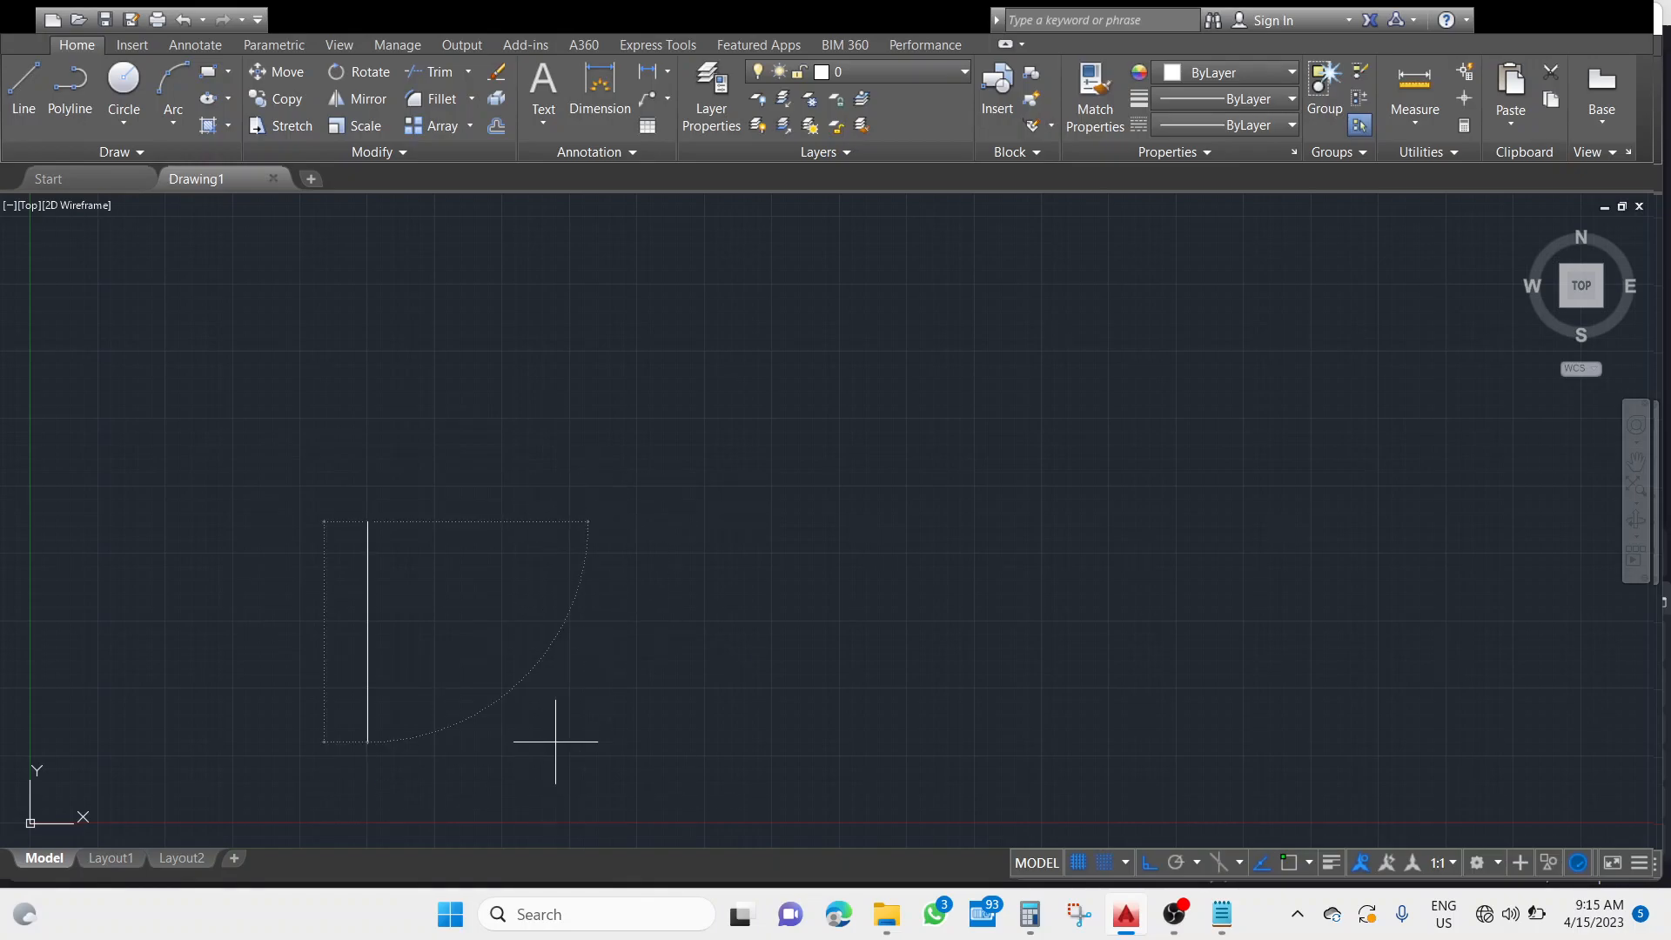
key(F8)
click(1149, 864)
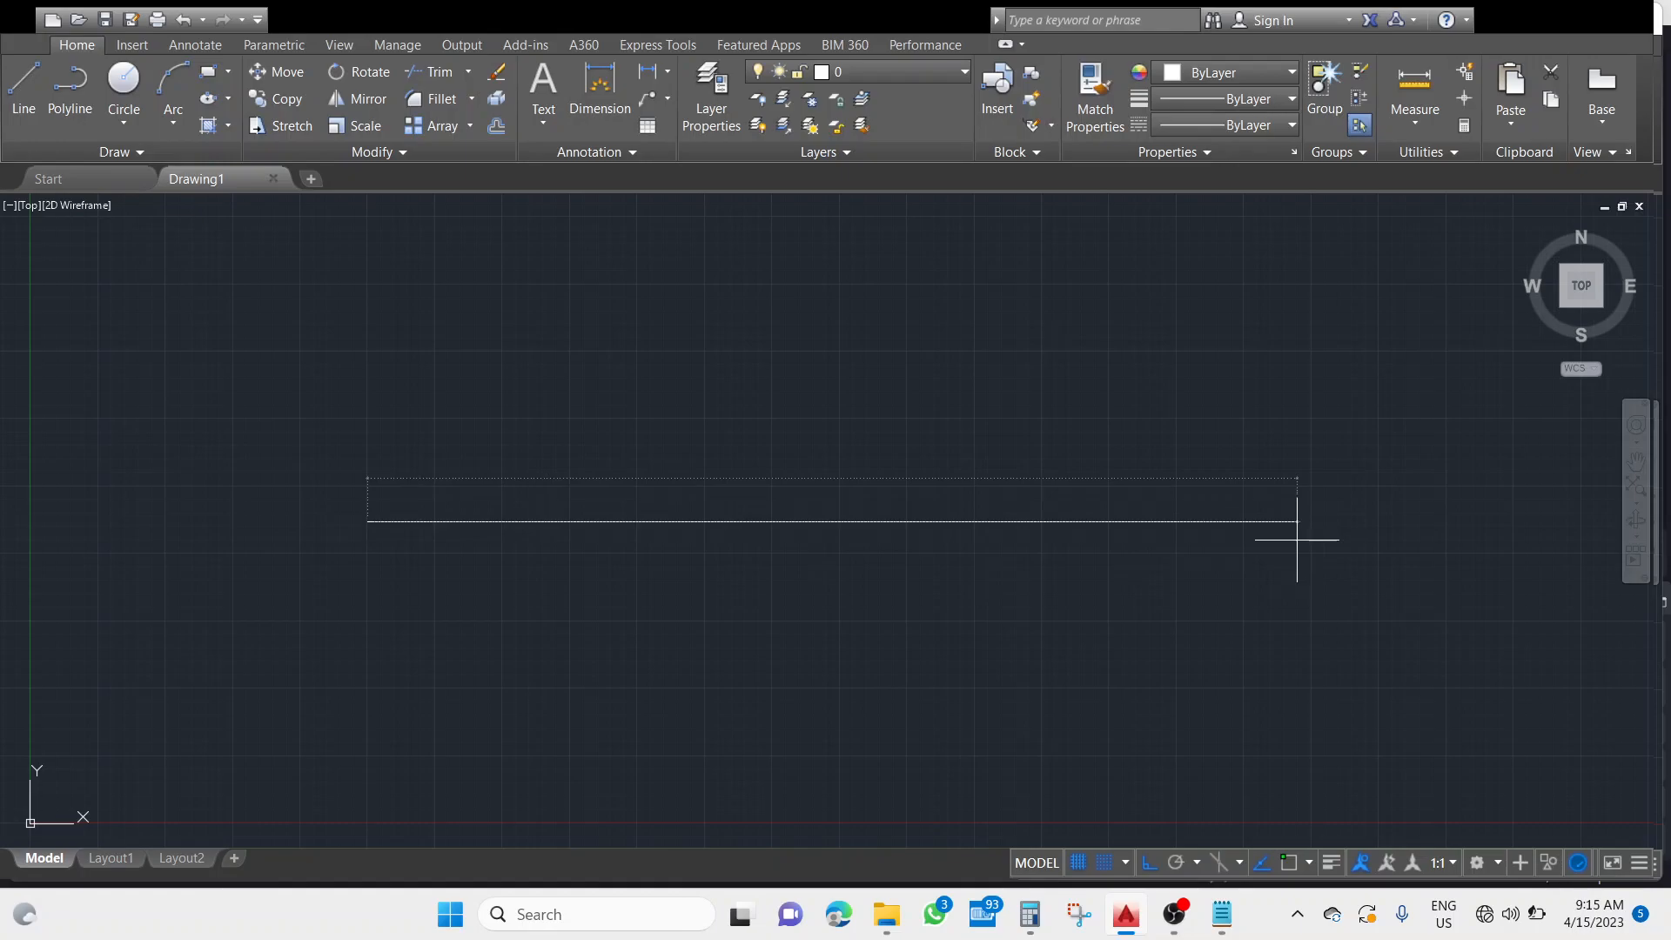
click(1337, 522)
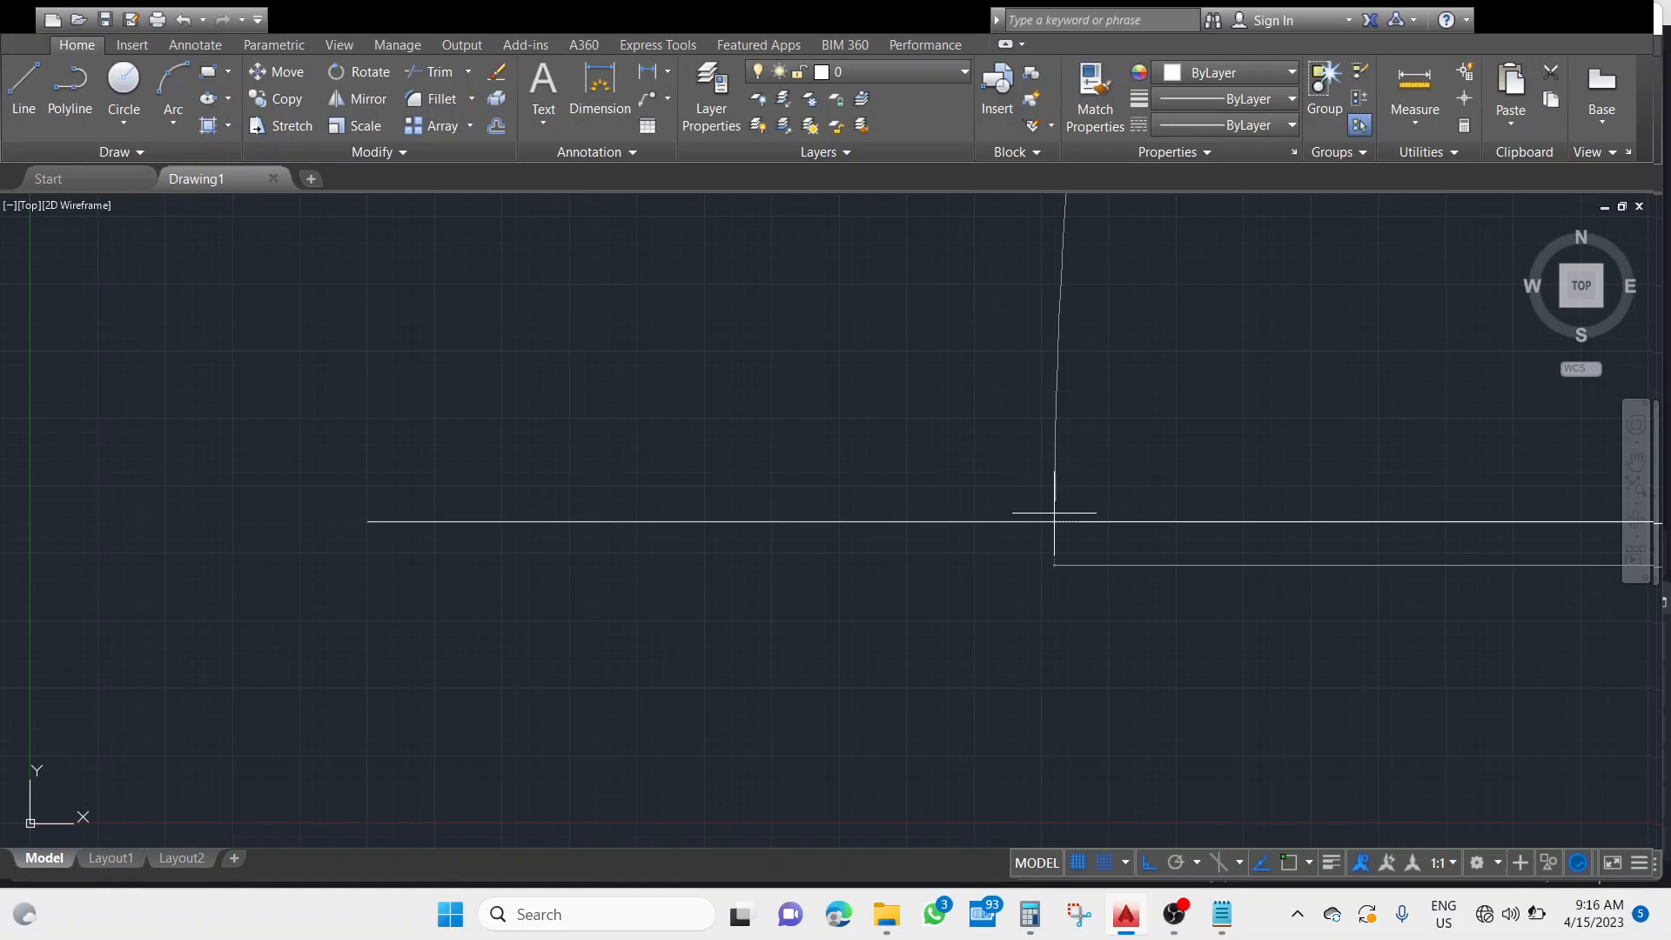
Zoom and pan around the drawing to examine the full length of the horizontal line and its position relative to the origin.
scroll(1055, 513, down, 5)
middle_drag(1060, 512, 579, 623)
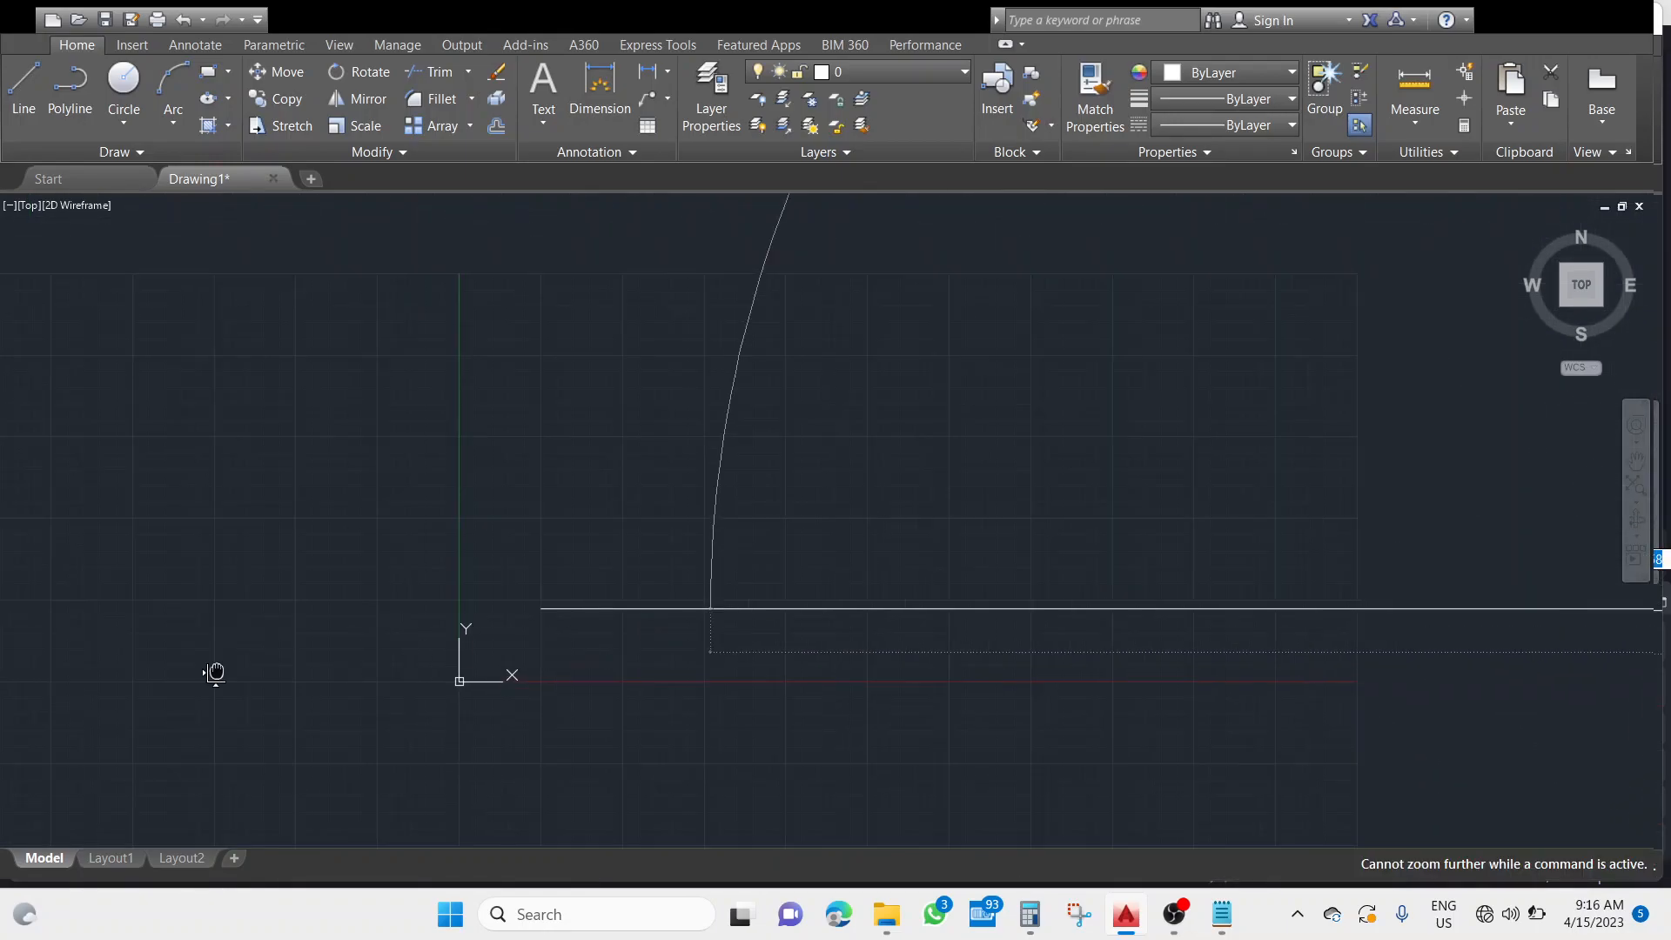
scroll(214, 676, up, 2)
middle_drag(1306, 522, 635, 594)
scroll(844, 576, up, 4)
scroll(853, 583, down, 2)
scroll(1115, 598, down, 2)
scroll(1153, 603, up, 2)
middle_drag(1160, 605, 1033, 578)
scroll(1100, 567, up, 2)
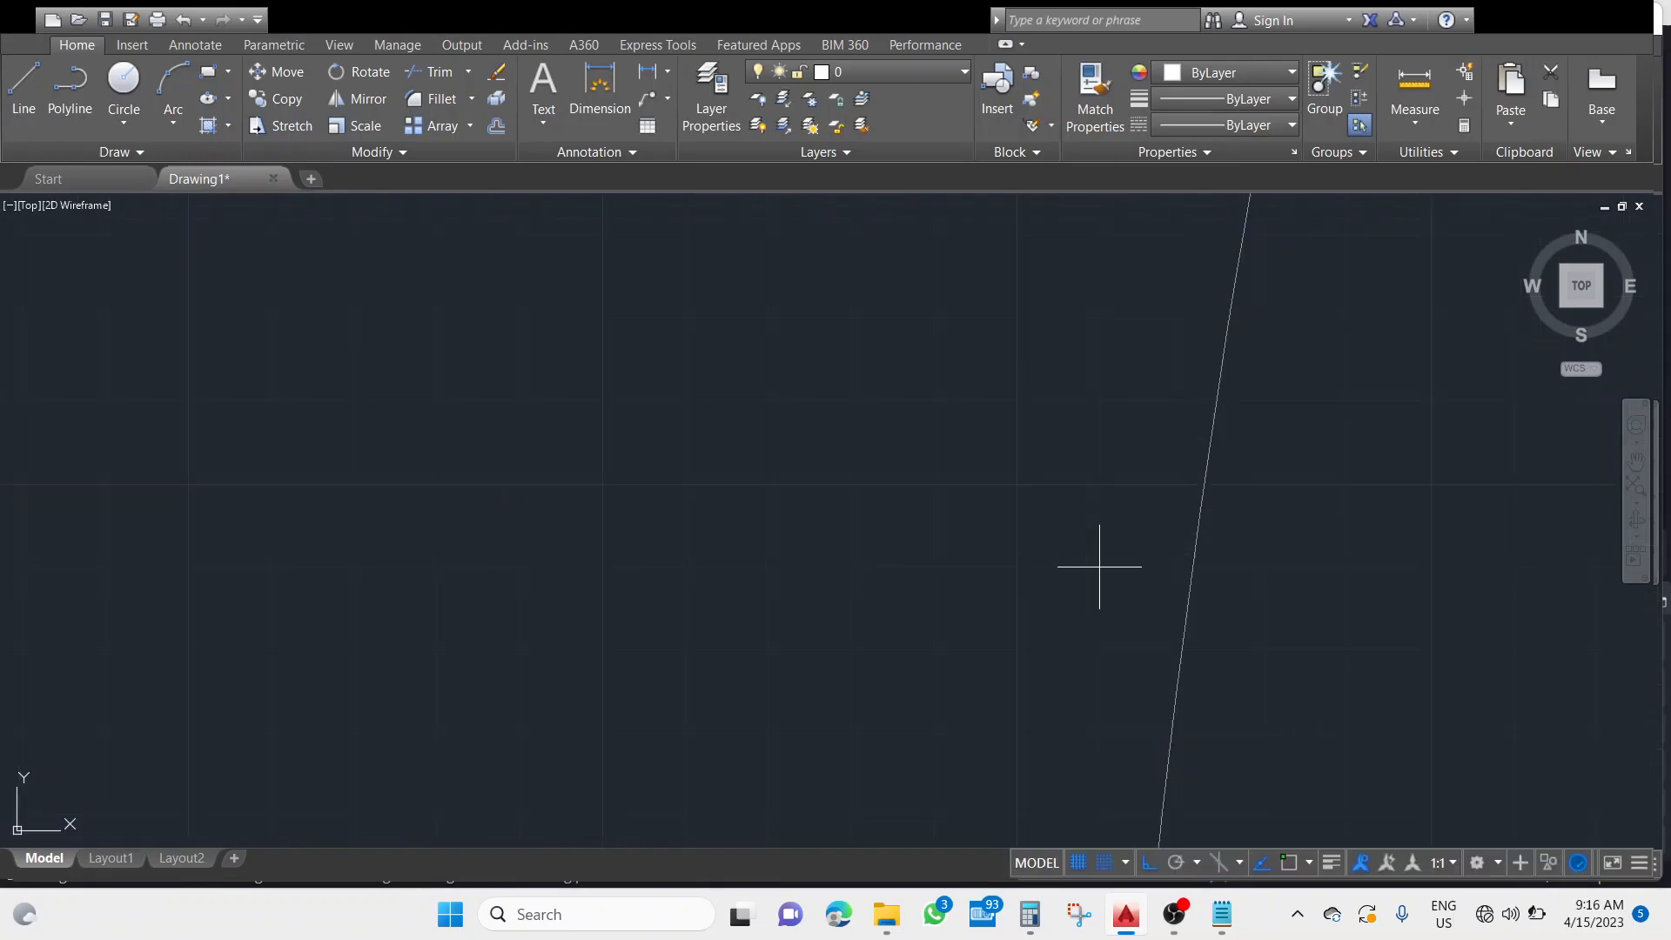
scroll(1099, 566, up, 3)
scroll(1146, 515, down, 2)
scroll(1153, 511, up, 4)
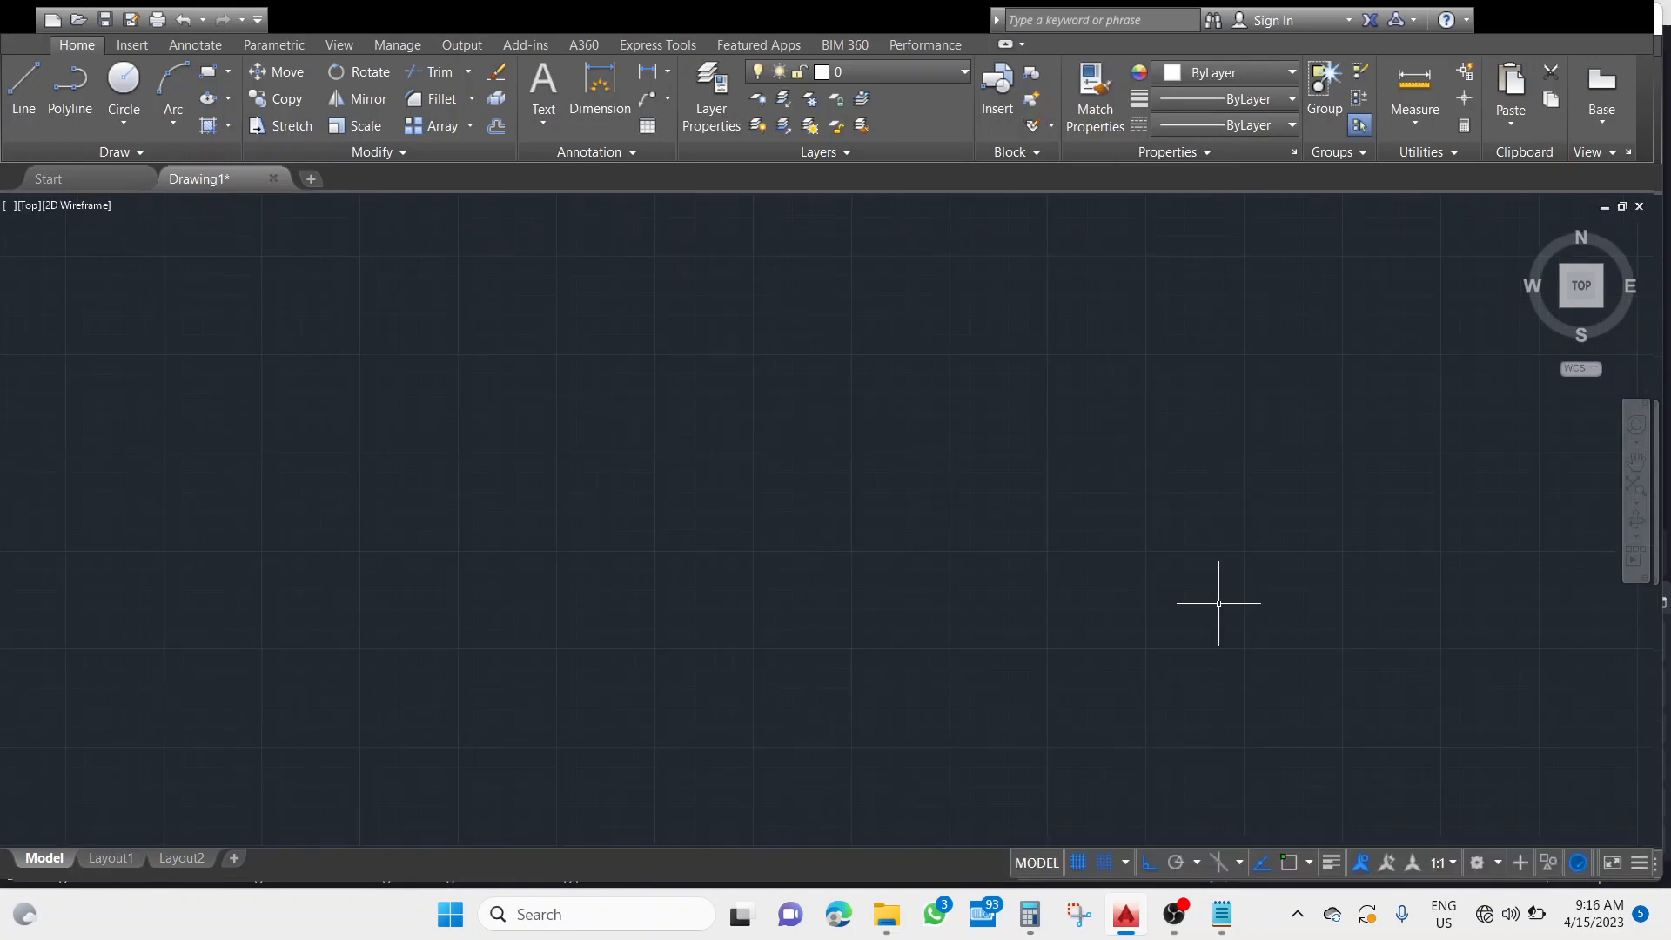
middle_drag(1242, 697, 1291, 342)
scroll(1294, 522, down, 2)
scroll(1306, 567, up, 4)
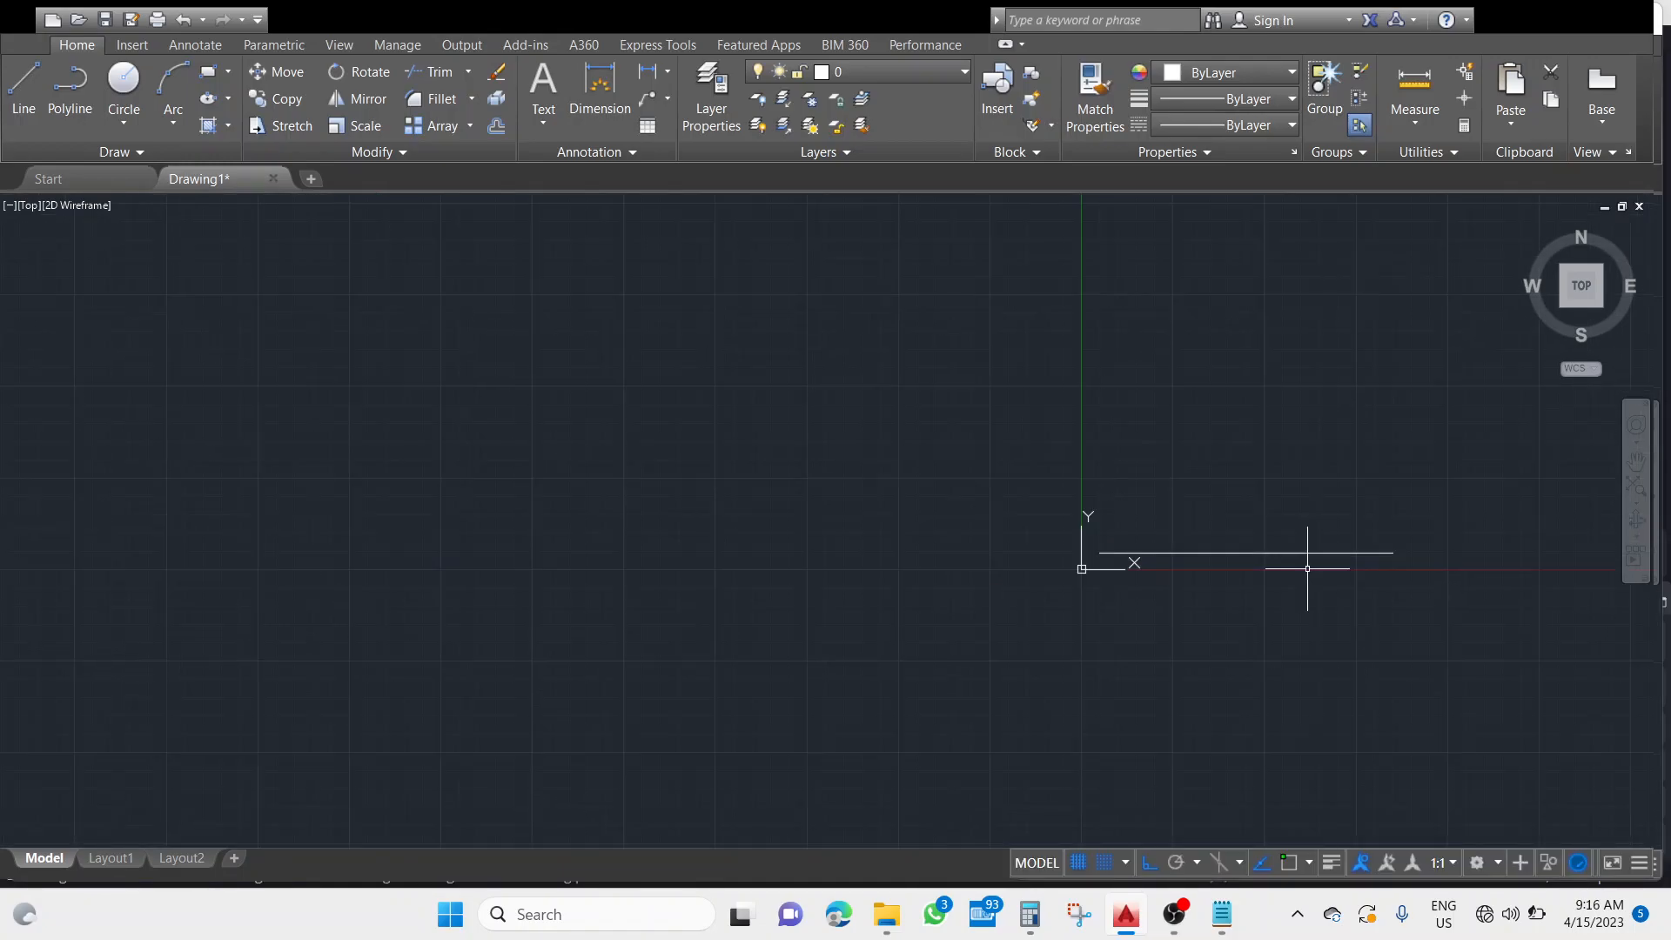
scroll(1307, 591, down, 4)
middle_drag(1290, 599, 952, 649)
scroll(946, 633, down, 4)
scroll(946, 633, up, 2)
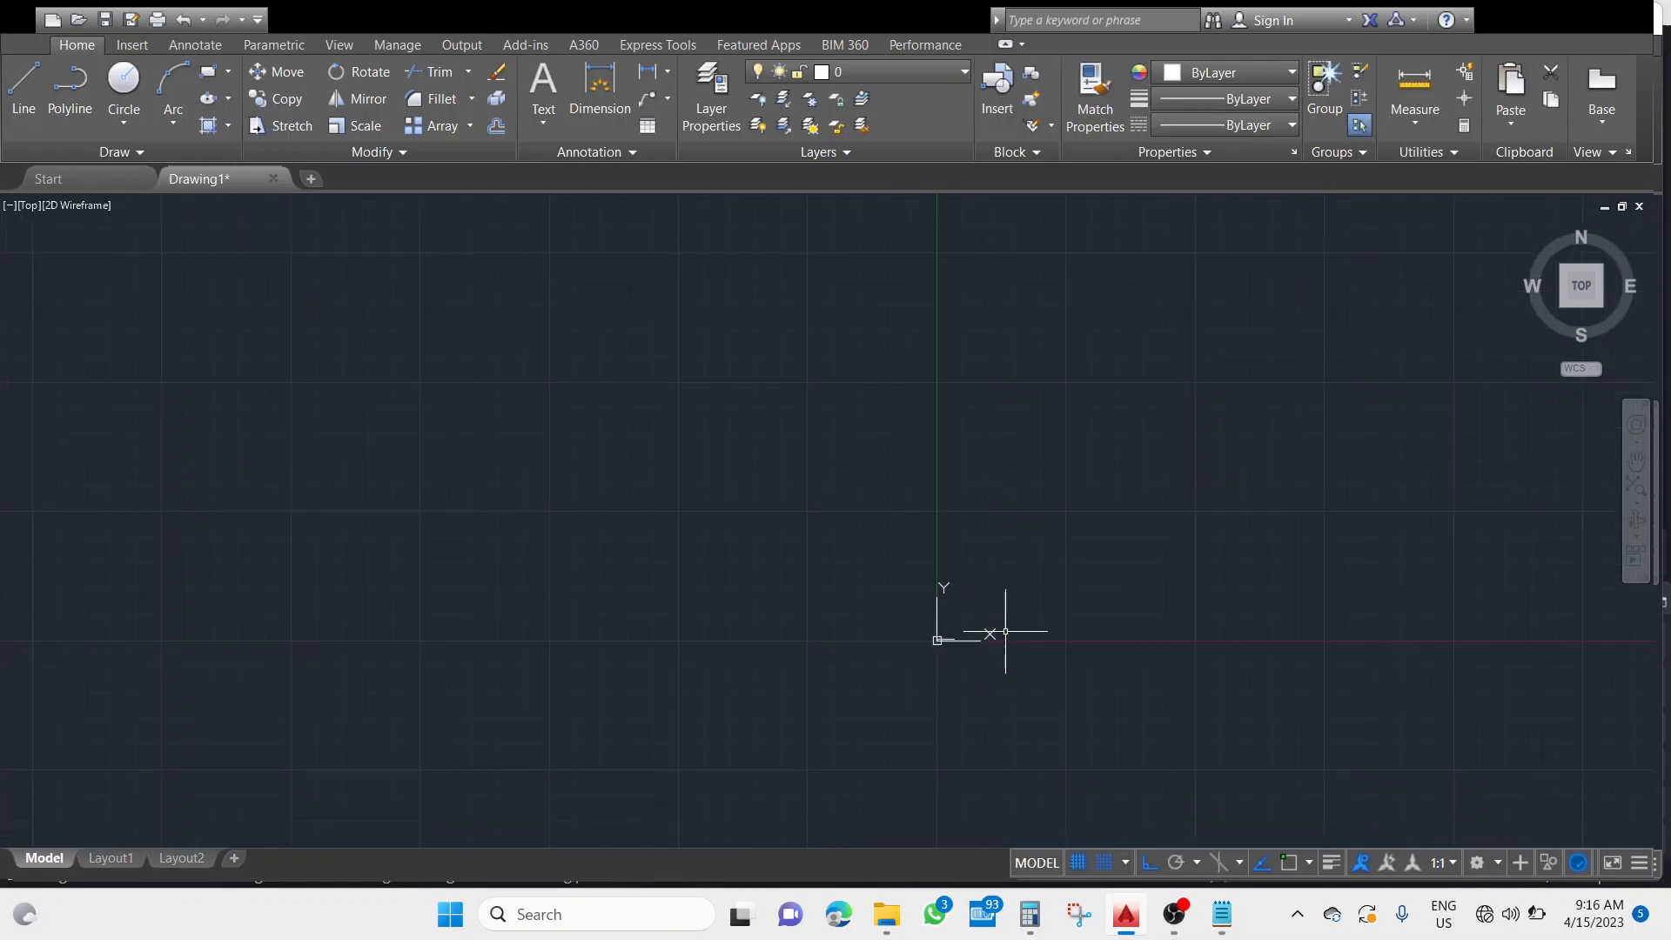
scroll(1034, 714, down, 4)
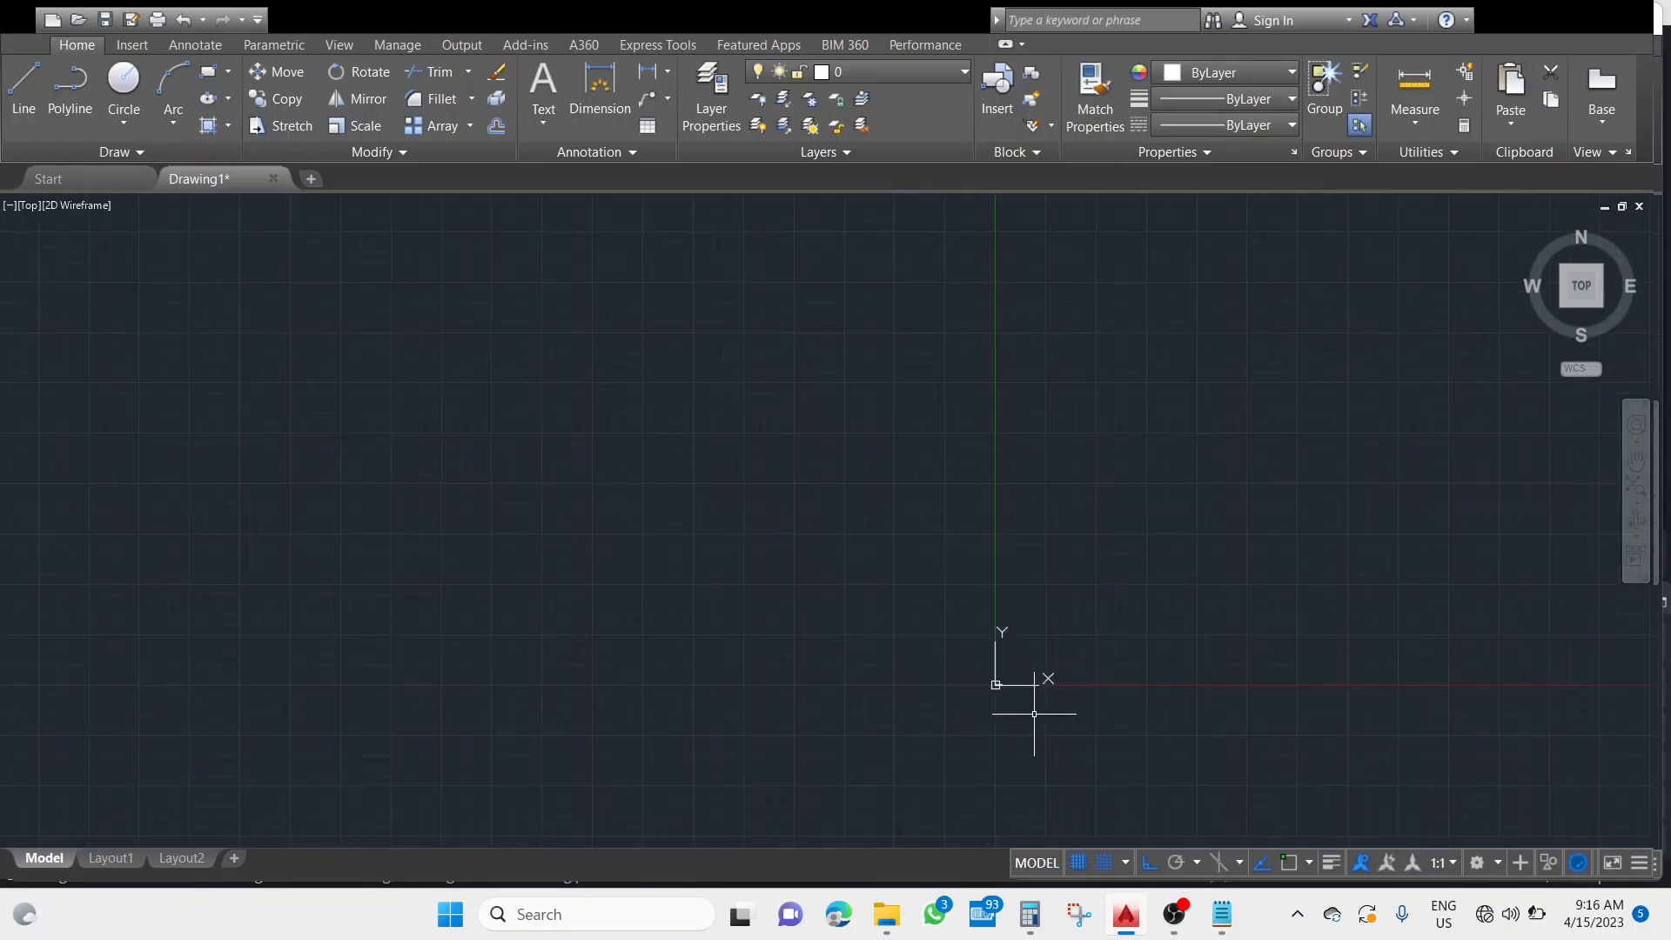
scroll(1166, 649, up, 10)
scroll(1010, 666, down, 5)
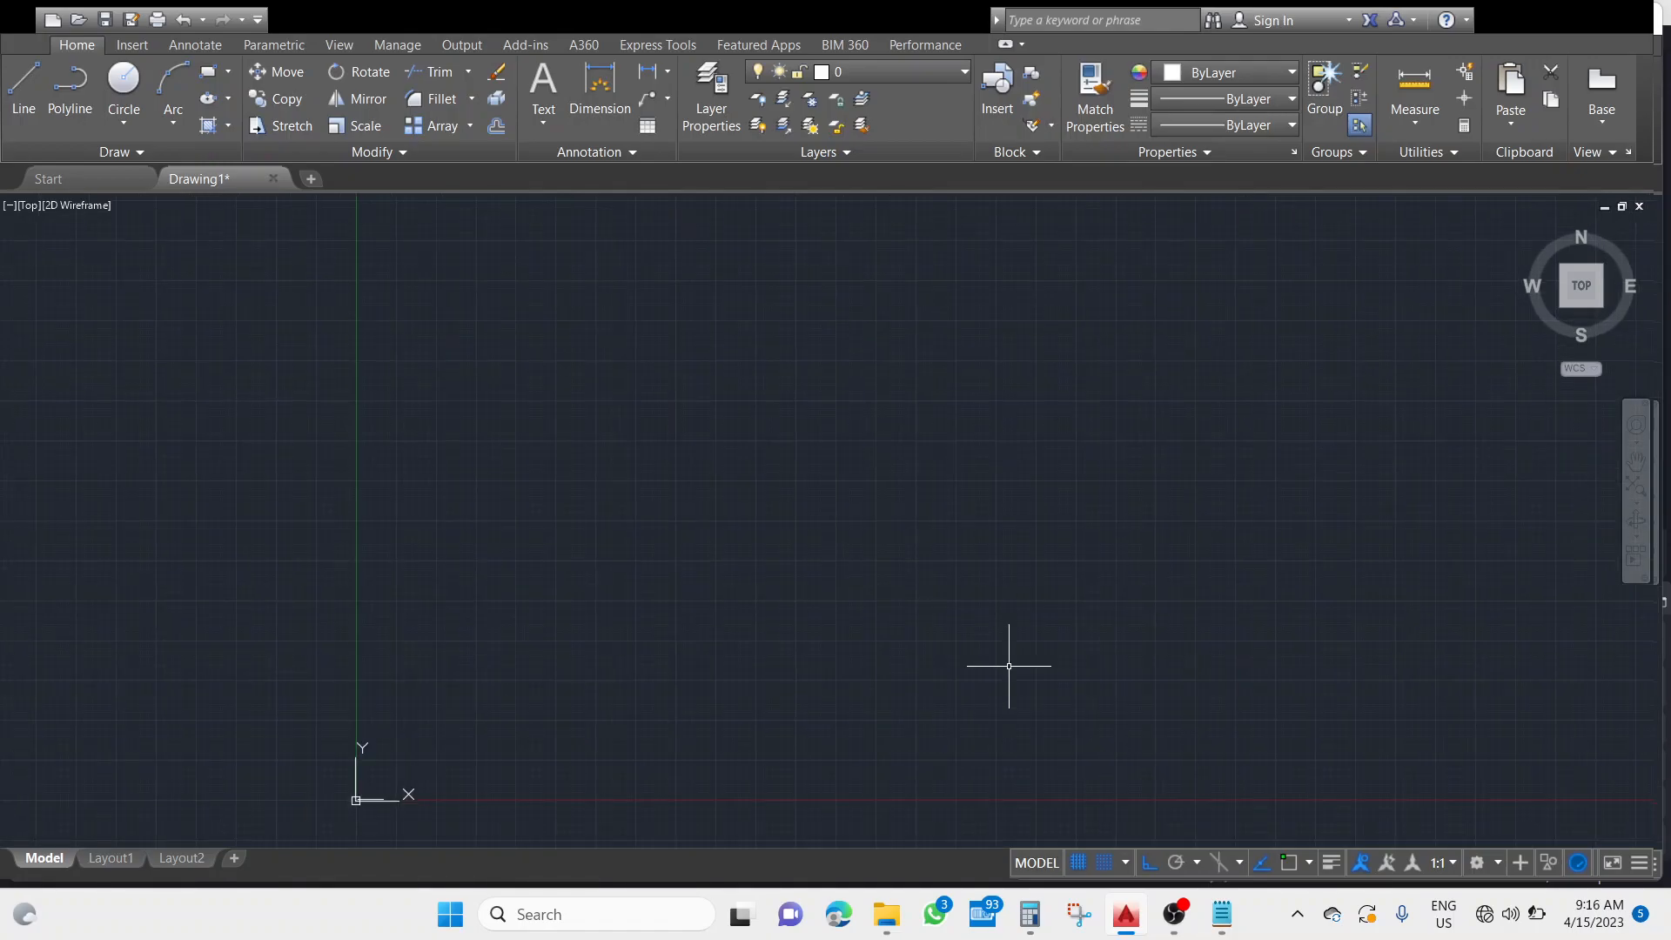
mouse_move(401, 800)
middle_down()
mouse_move(521, 484)
mouse_move(470, 519)
mouse_move(340, 535)
middle_up()
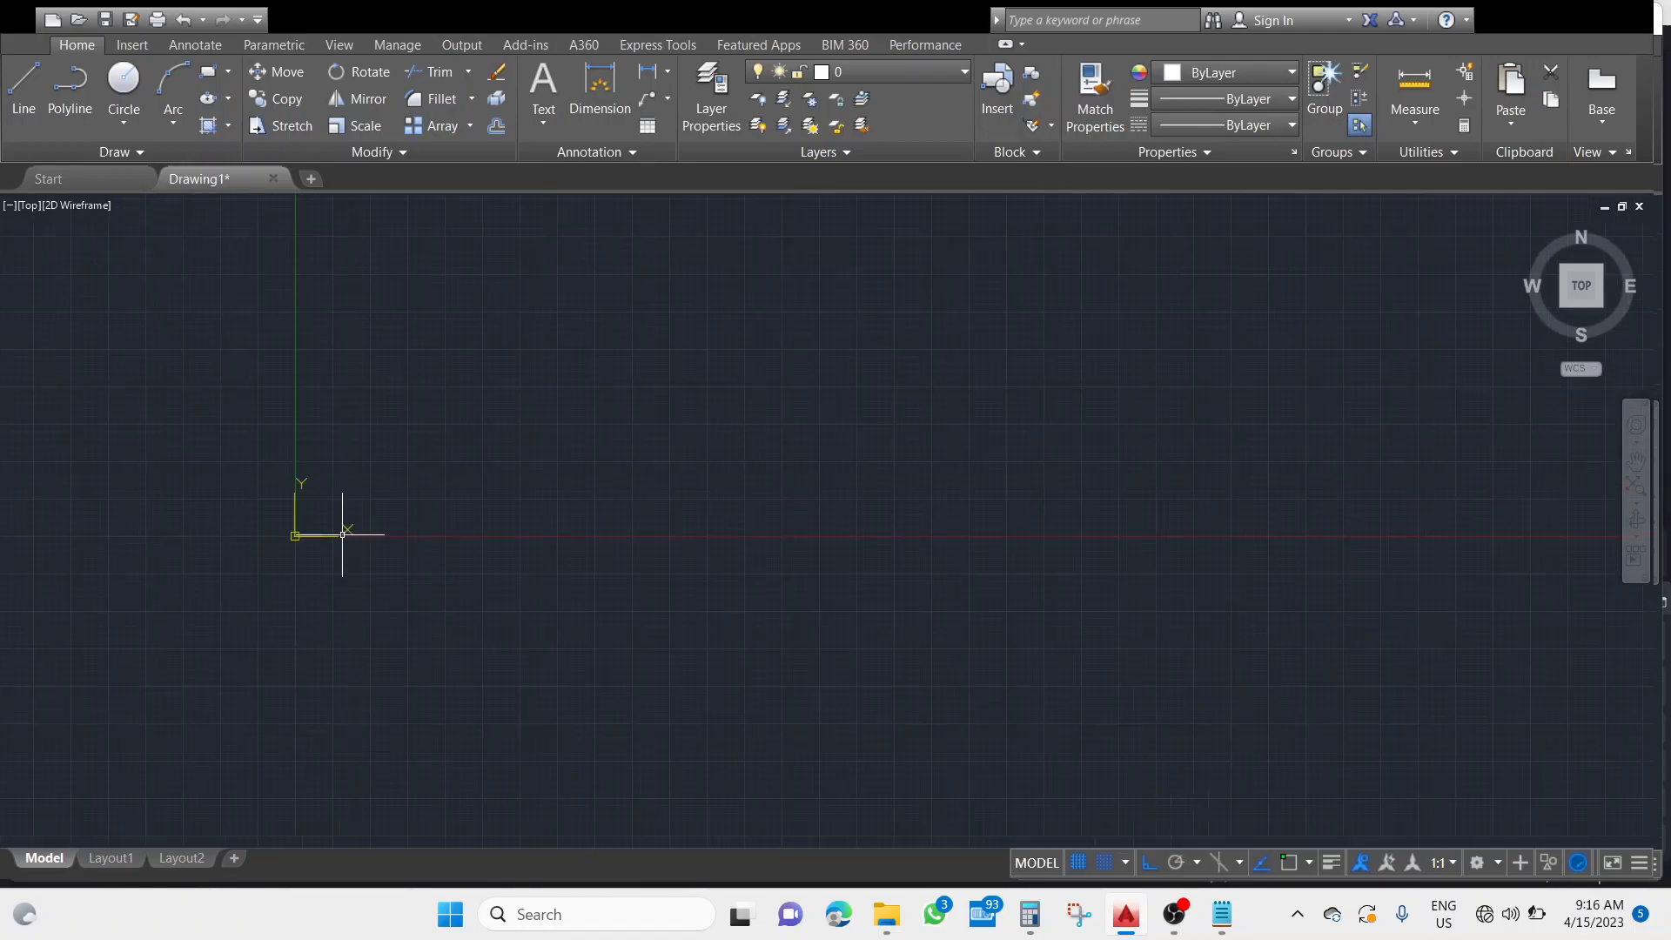
scroll(389, 549, down, 2)
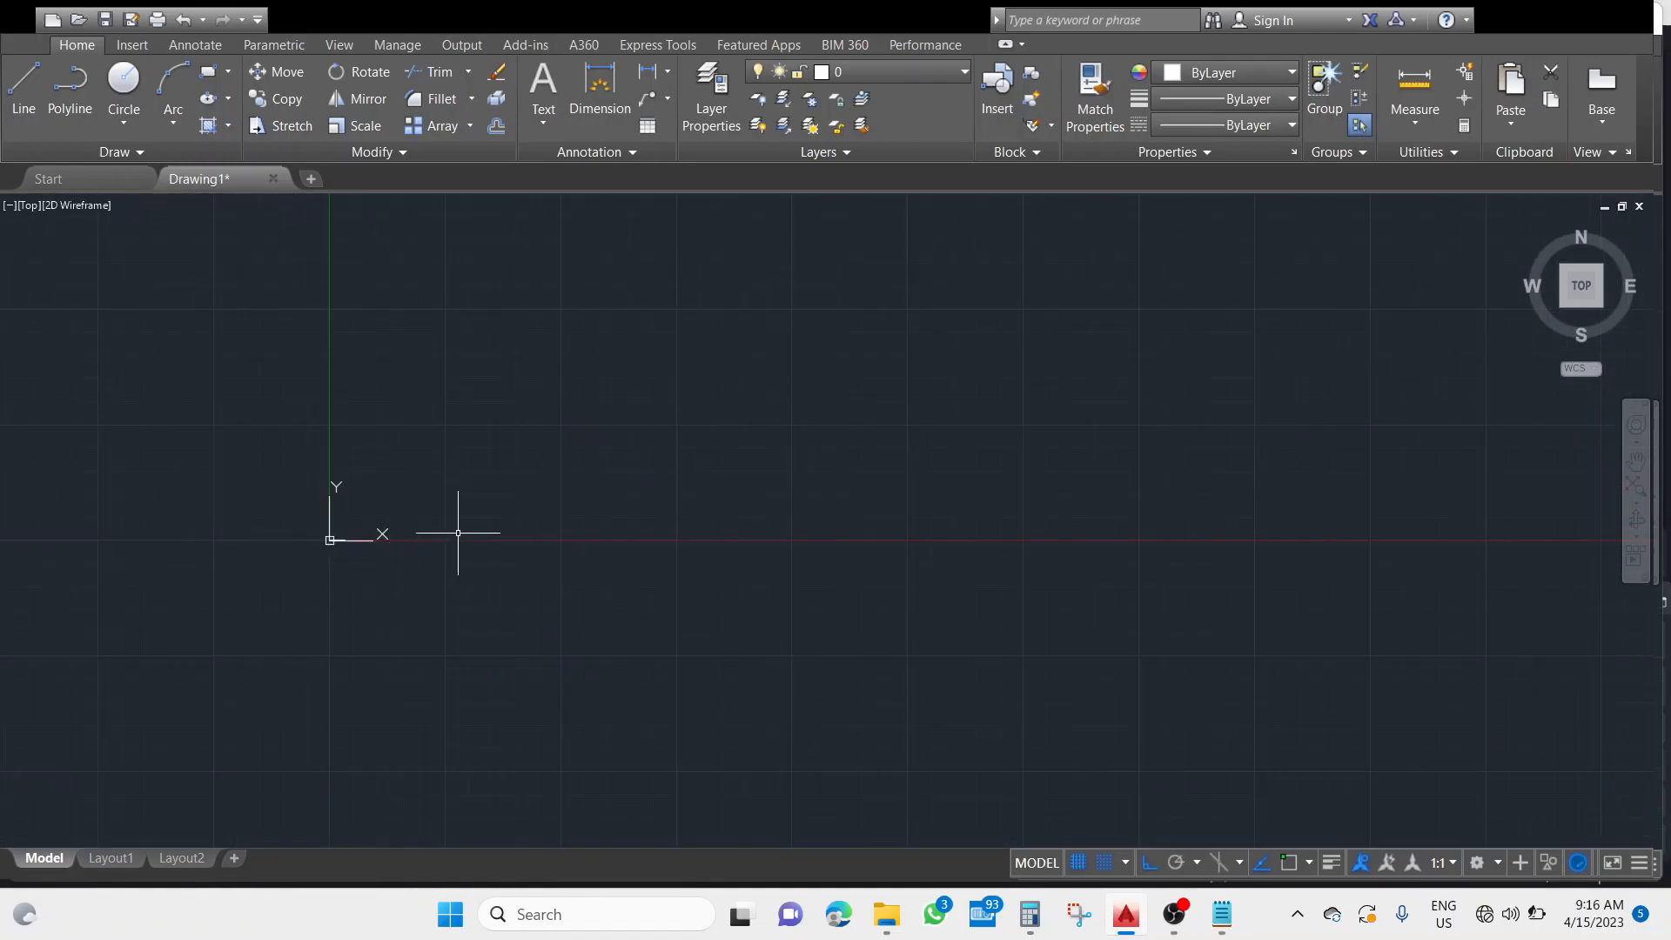
scroll(337, 531, up, 12)
mouse_move(329, 648)
middle_down()
mouse_move(685, 523)
mouse_move(1104, 329)
middle_up()
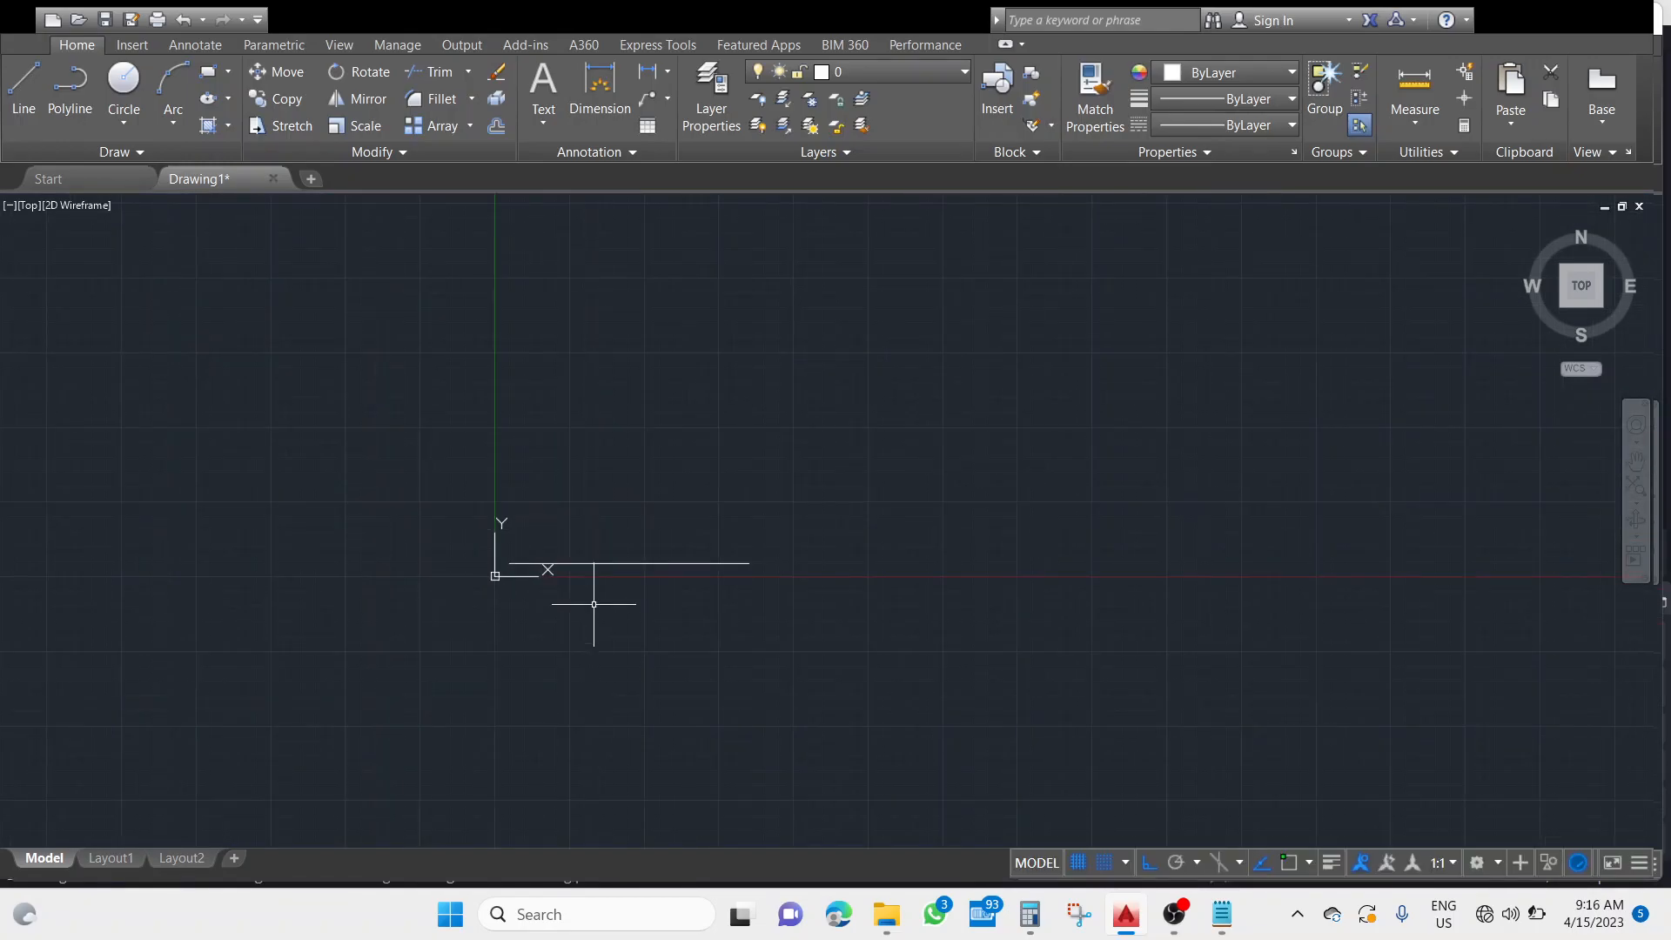
scroll(593, 604, down, 3)
scroll(594, 604, up, 2)
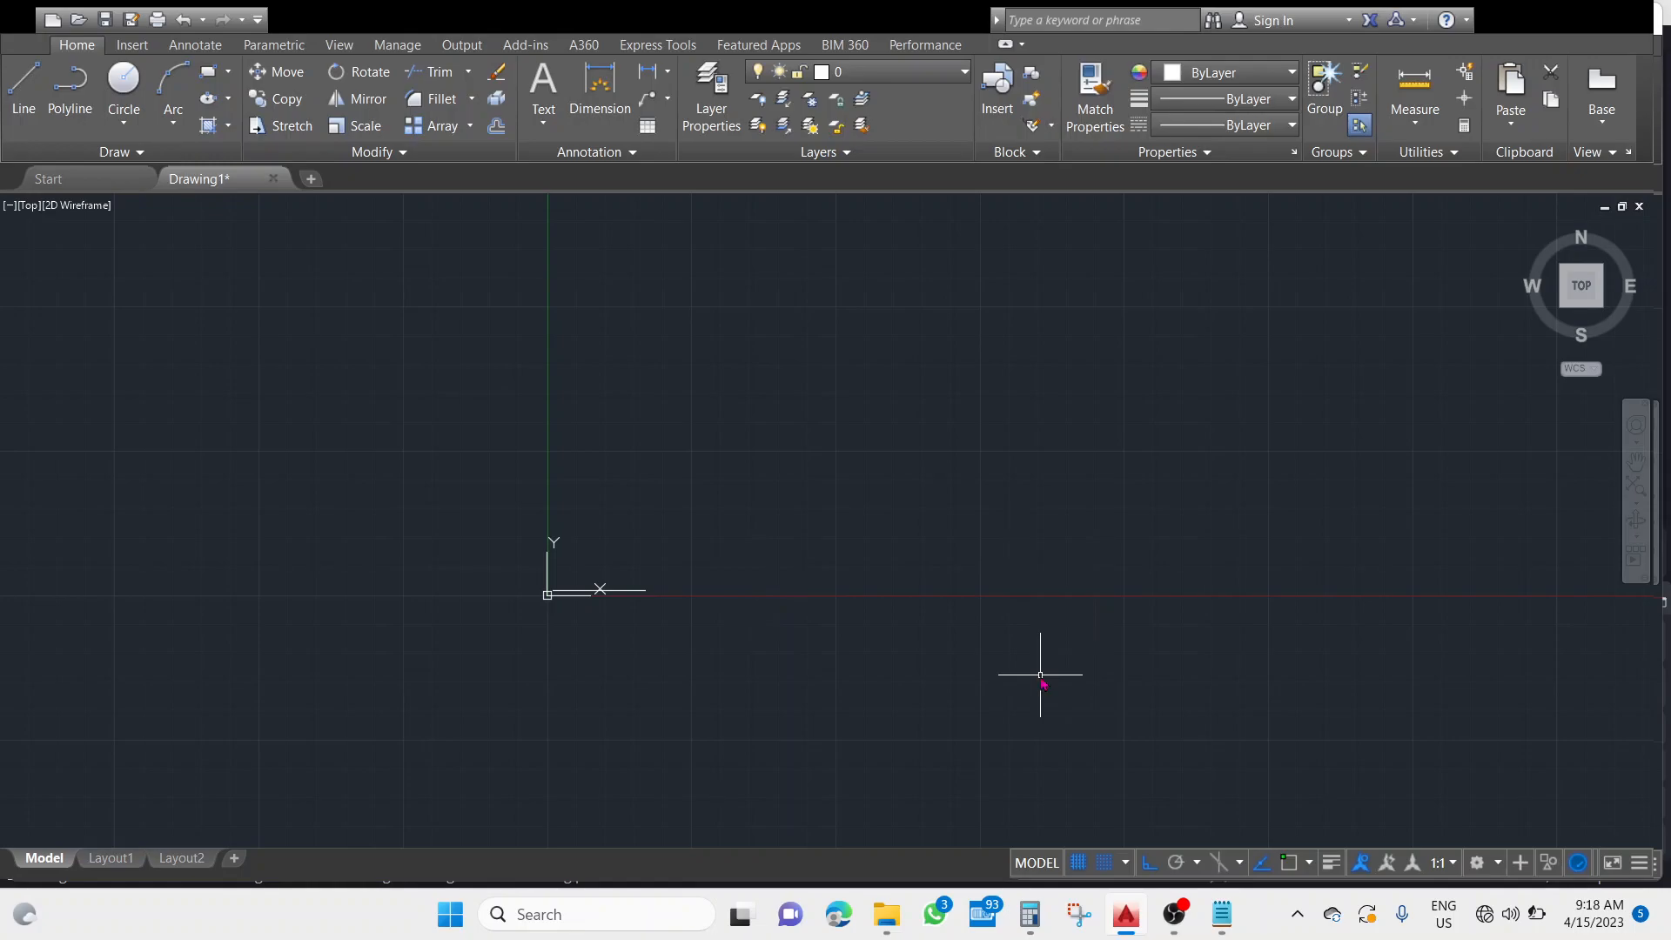
Zoom to the drawing's extents to view the whole horizontal line.
text(z)
key(Return)
text(e)
key(Return)
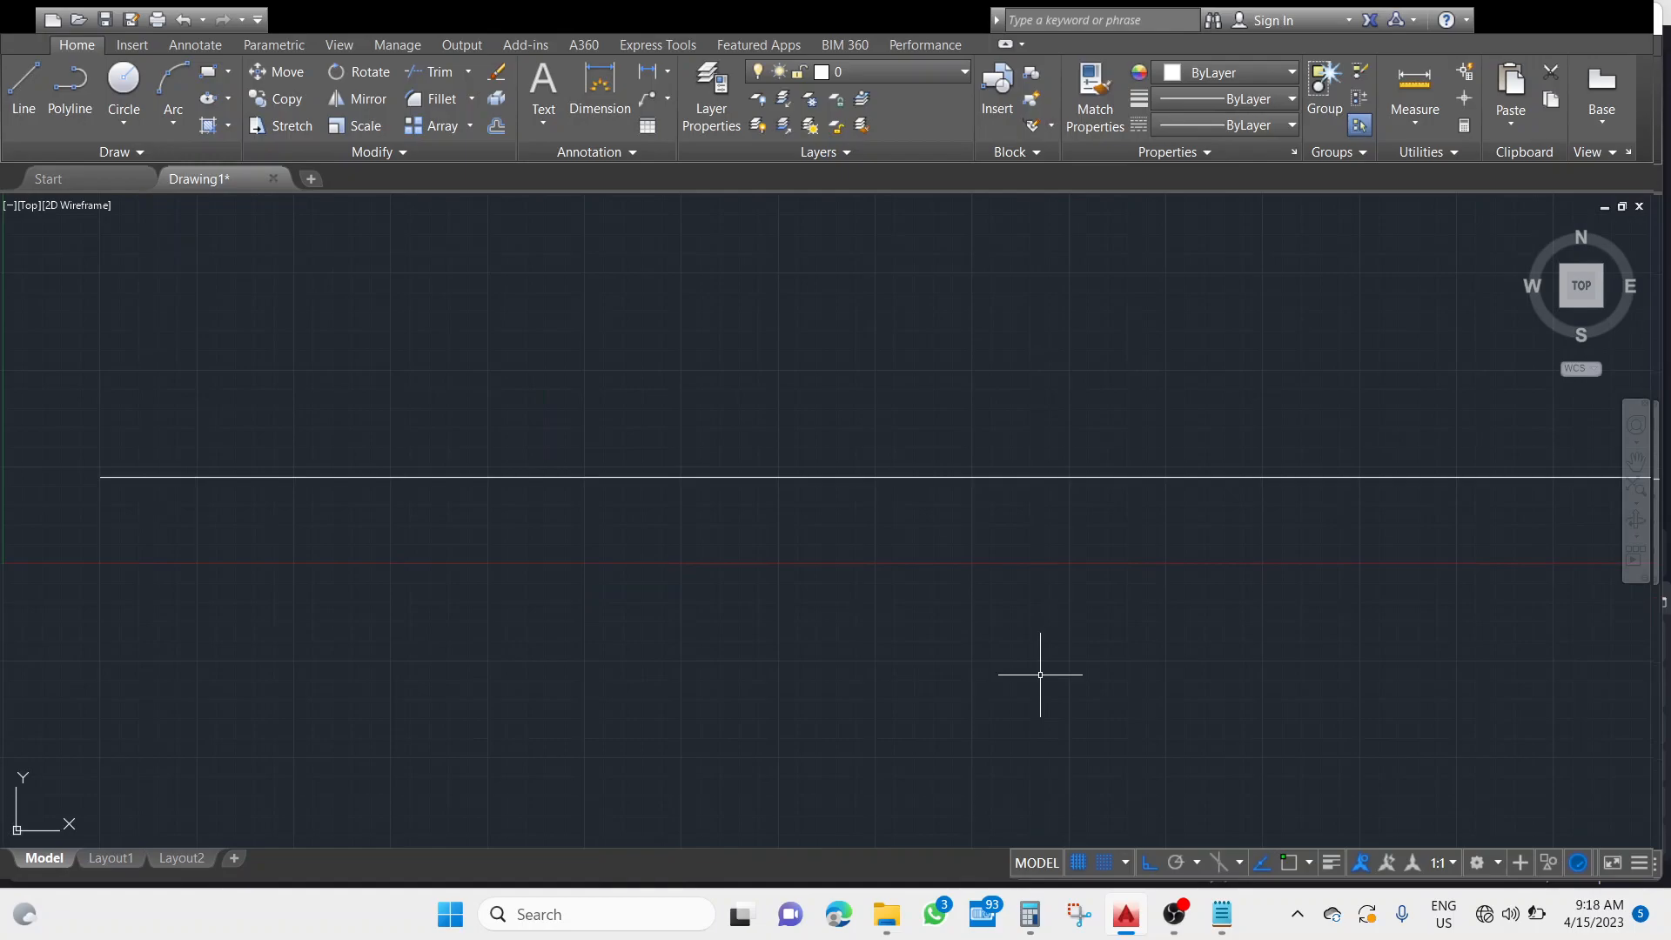
Pan and zoom out from the line, and display the entire drawing with the All option of Zoom.
mouse_move(1145, 567)
middle_down()
mouse_move(1049, 662)
mouse_move(1056, 642)
middle_up()
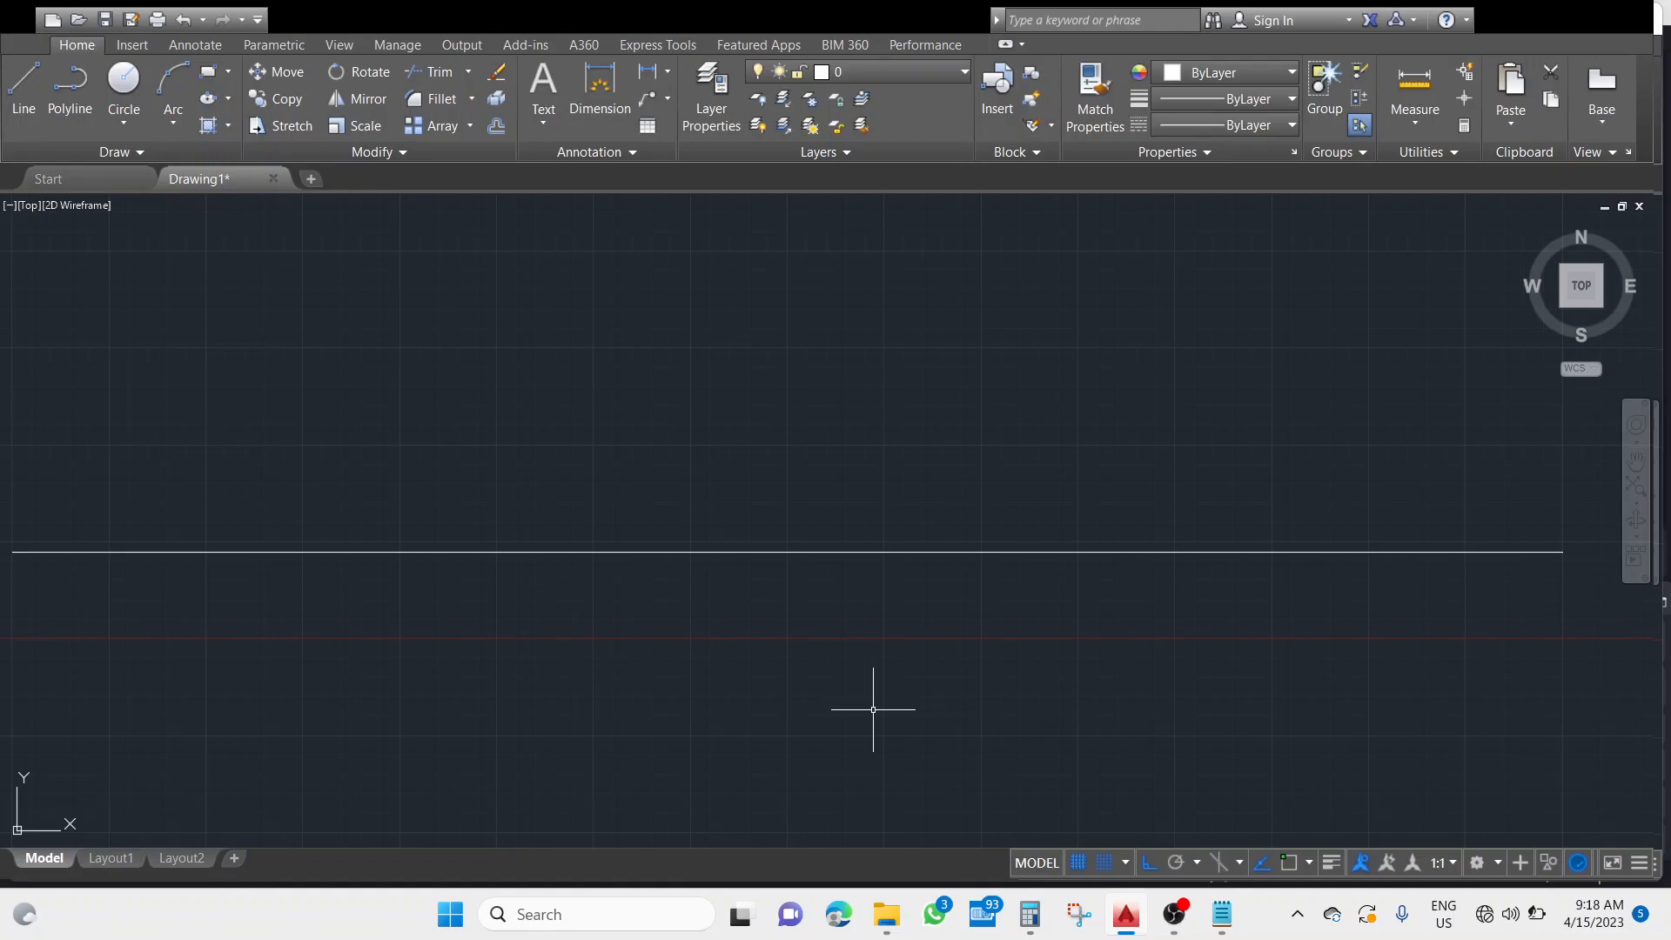
middle_drag(873, 710, 873, 710)
middle_drag(873, 709, 873, 710)
middle_drag(873, 711, 883, 584)
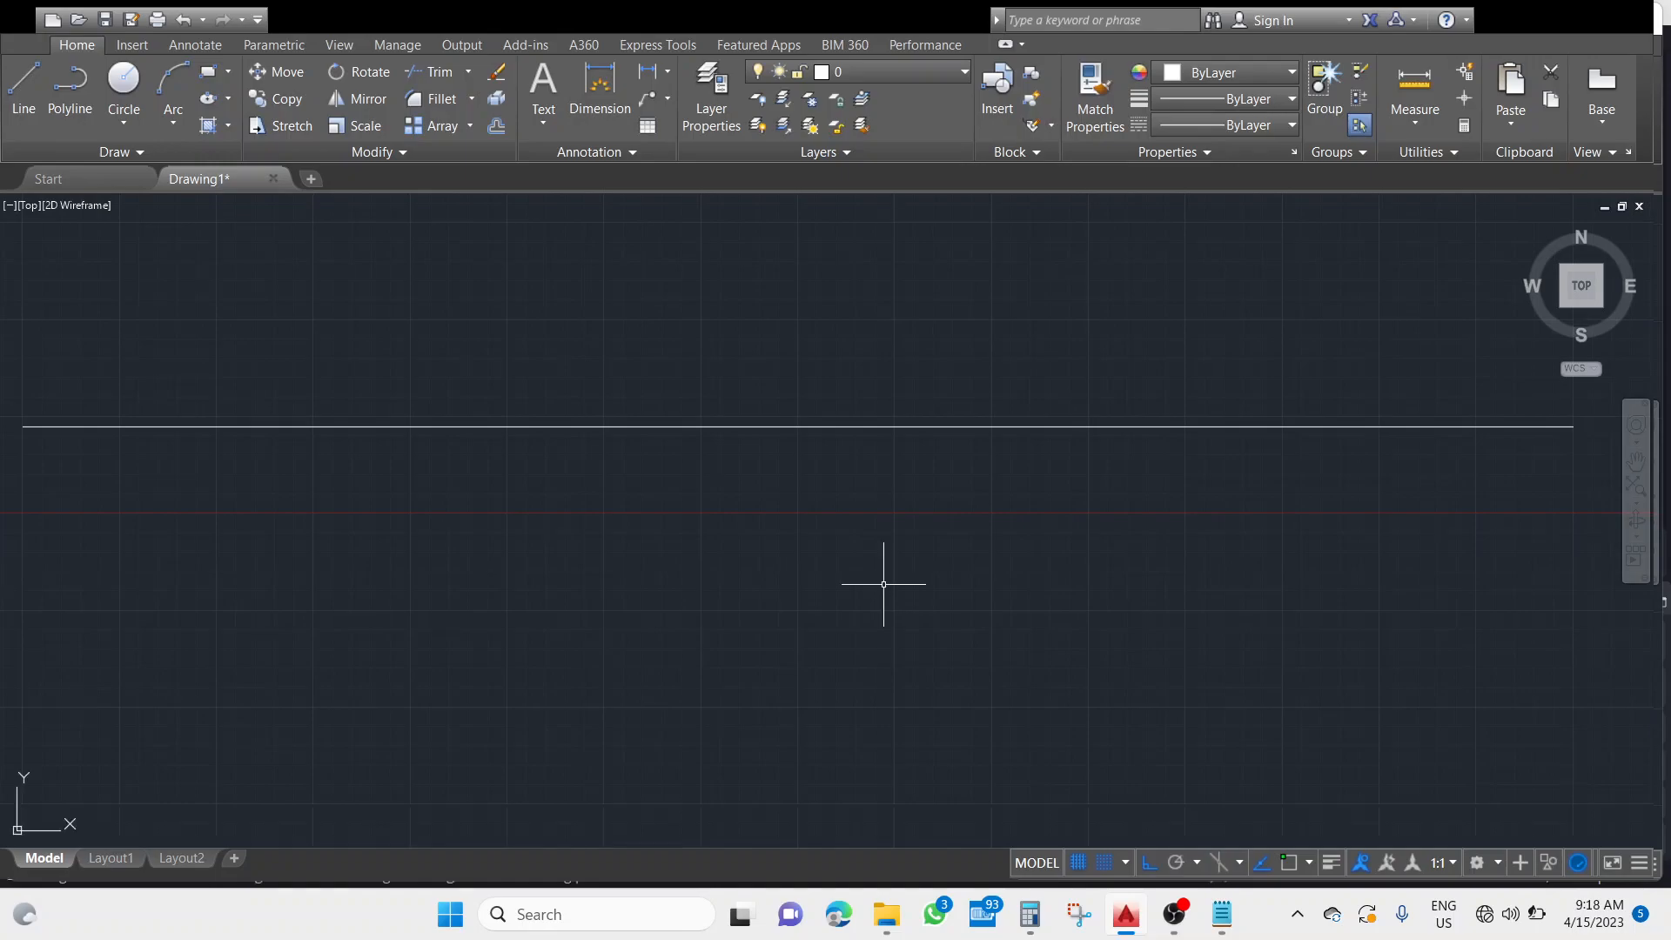
scroll(994, 689, down, 10)
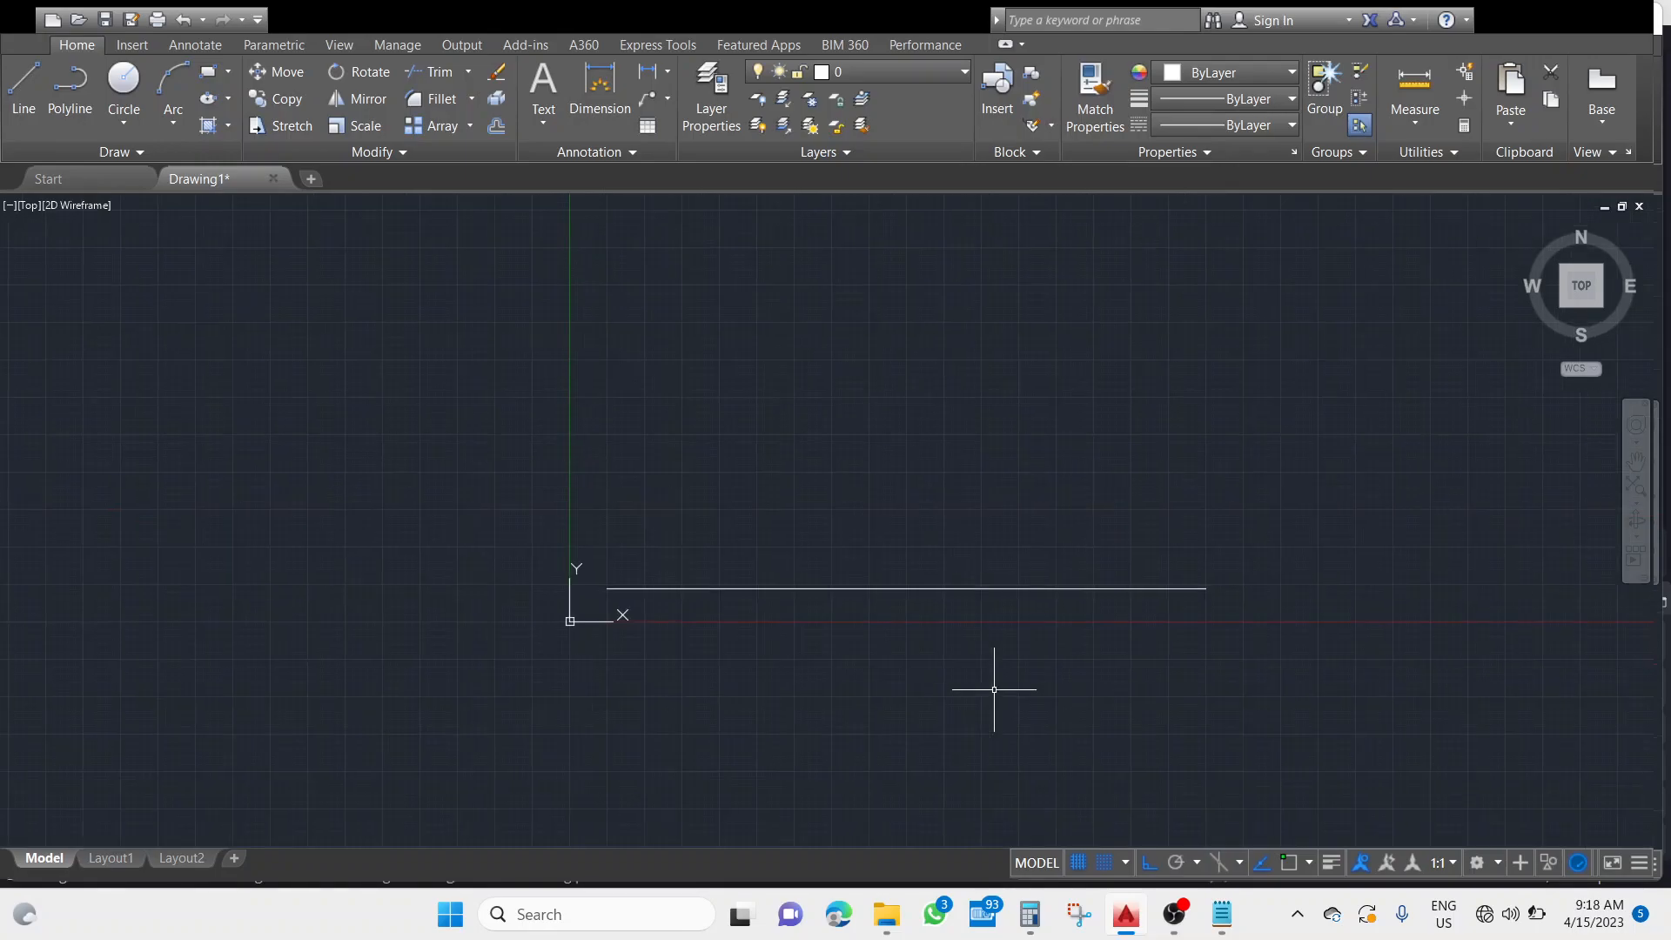
mouse_move(975, 724)
middle_down()
mouse_move(666, 555)
mouse_move(488, 542)
middle_up()
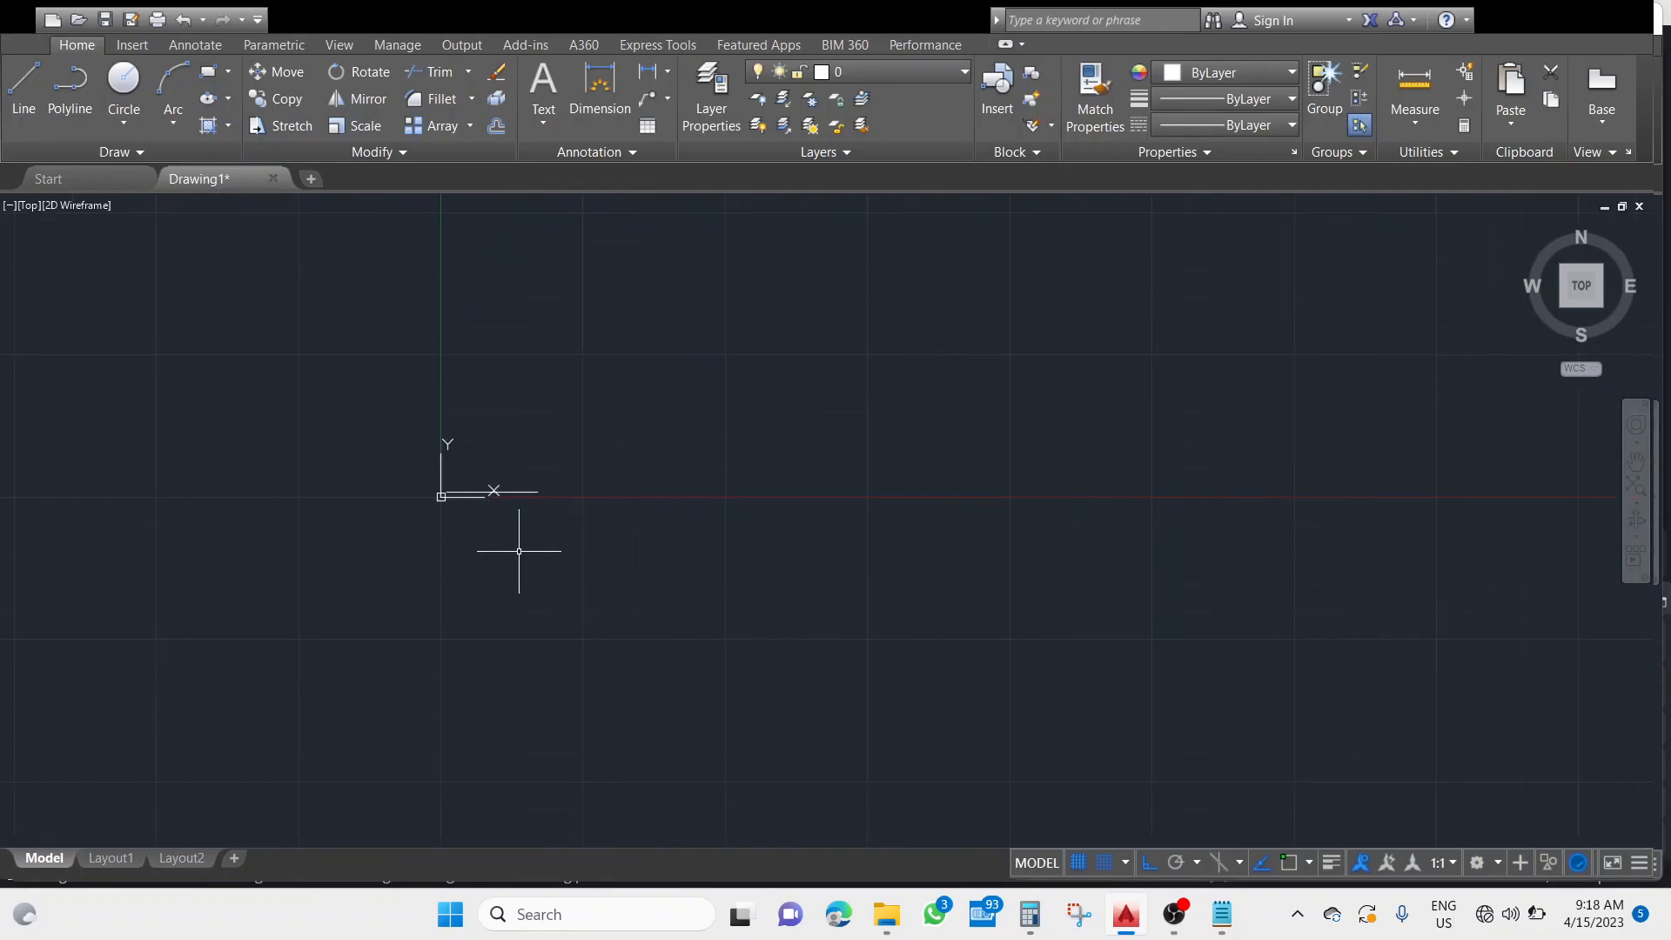
mouse_move(519, 551)
middle_down()
mouse_move(797, 529)
mouse_move(729, 578)
middle_up()
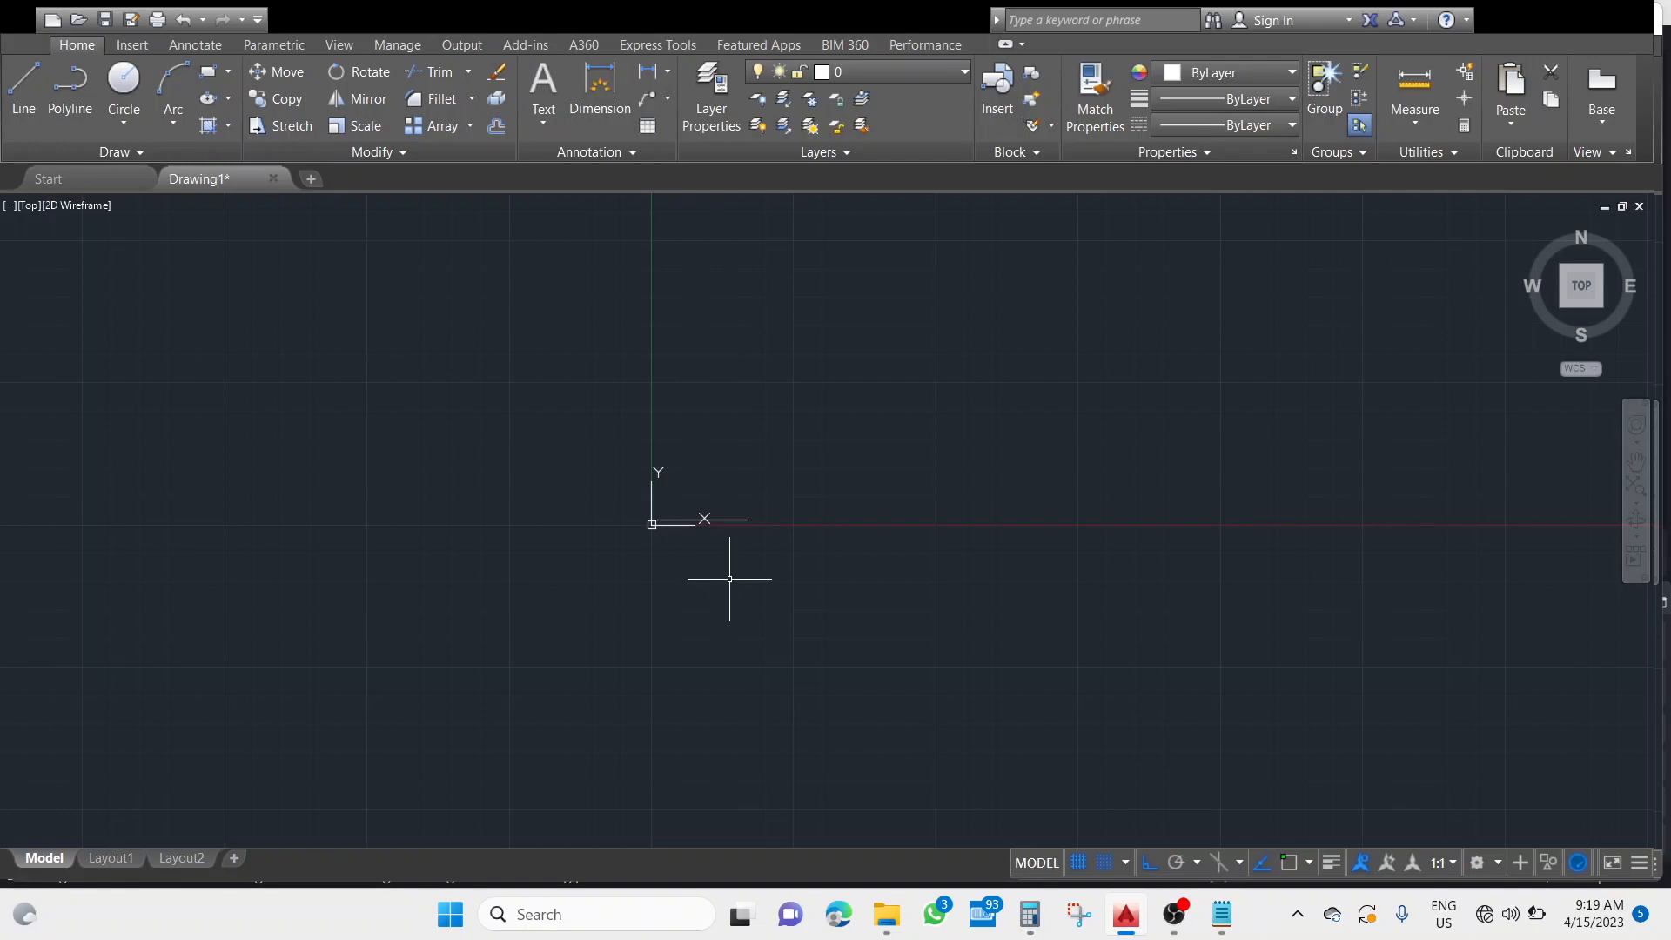
key(Return)
text(a)
key(Return)
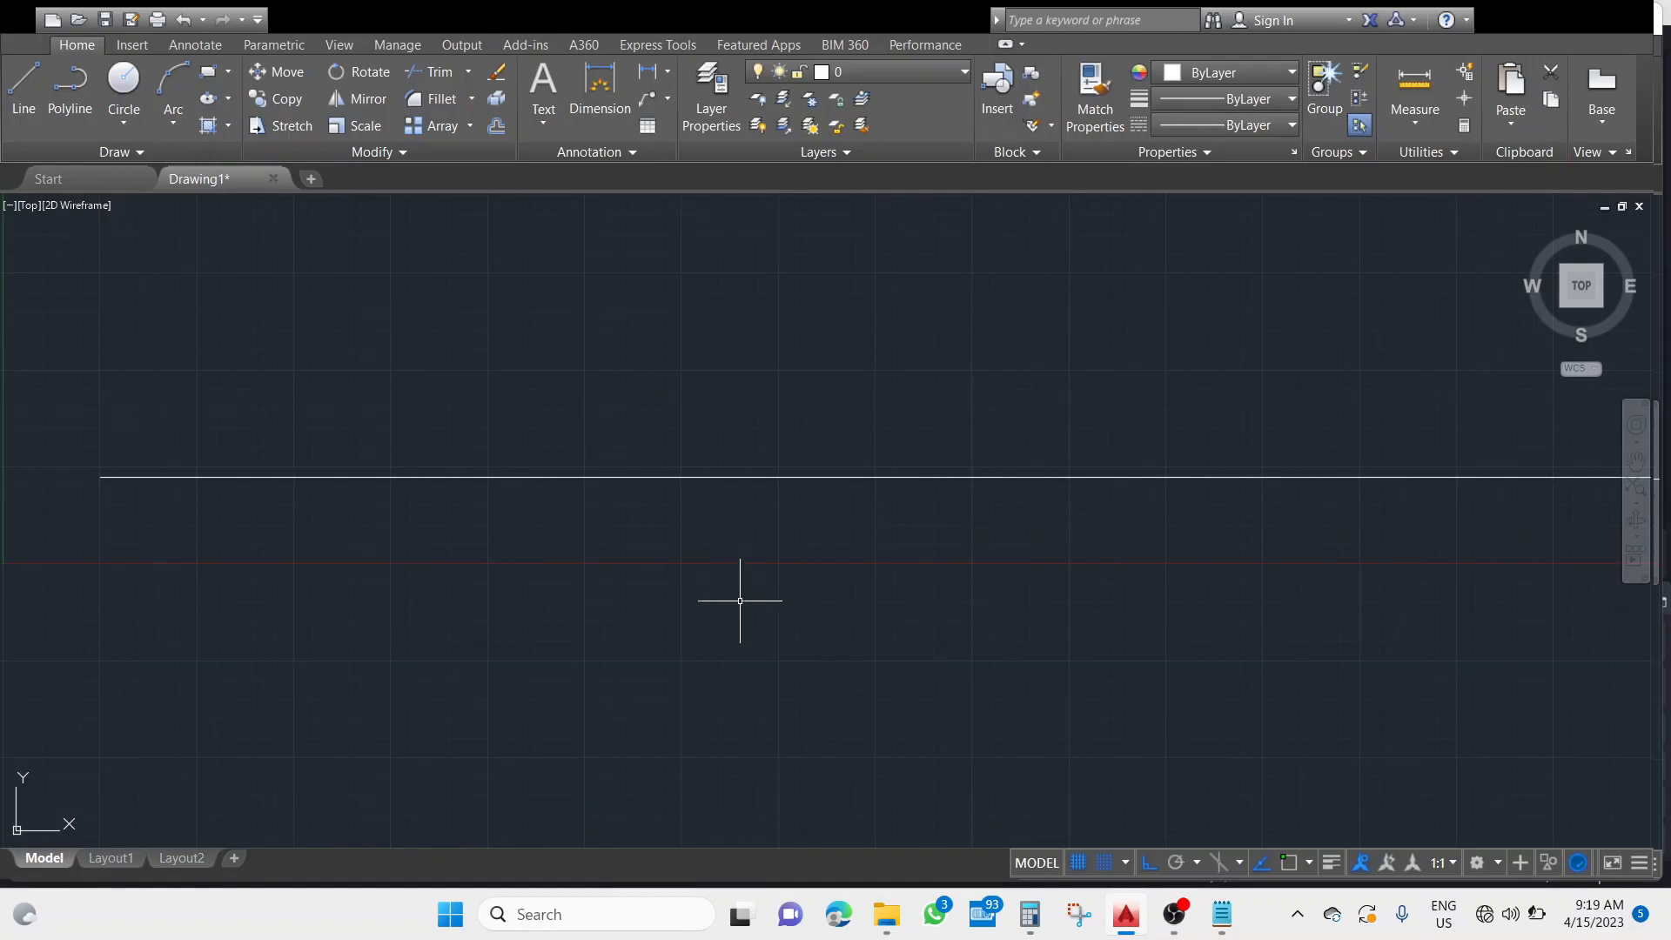
Draw a closed rectangle with the Line tool above the horizontal line, as wide as that line and half as tall.
mouse_move(1082, 544)
middle_down()
mouse_move(850, 671)
mouse_move(897, 633)
mouse_move(1022, 589)
mouse_move(816, 645)
middle_up()
scroll(937, 619, down, 6)
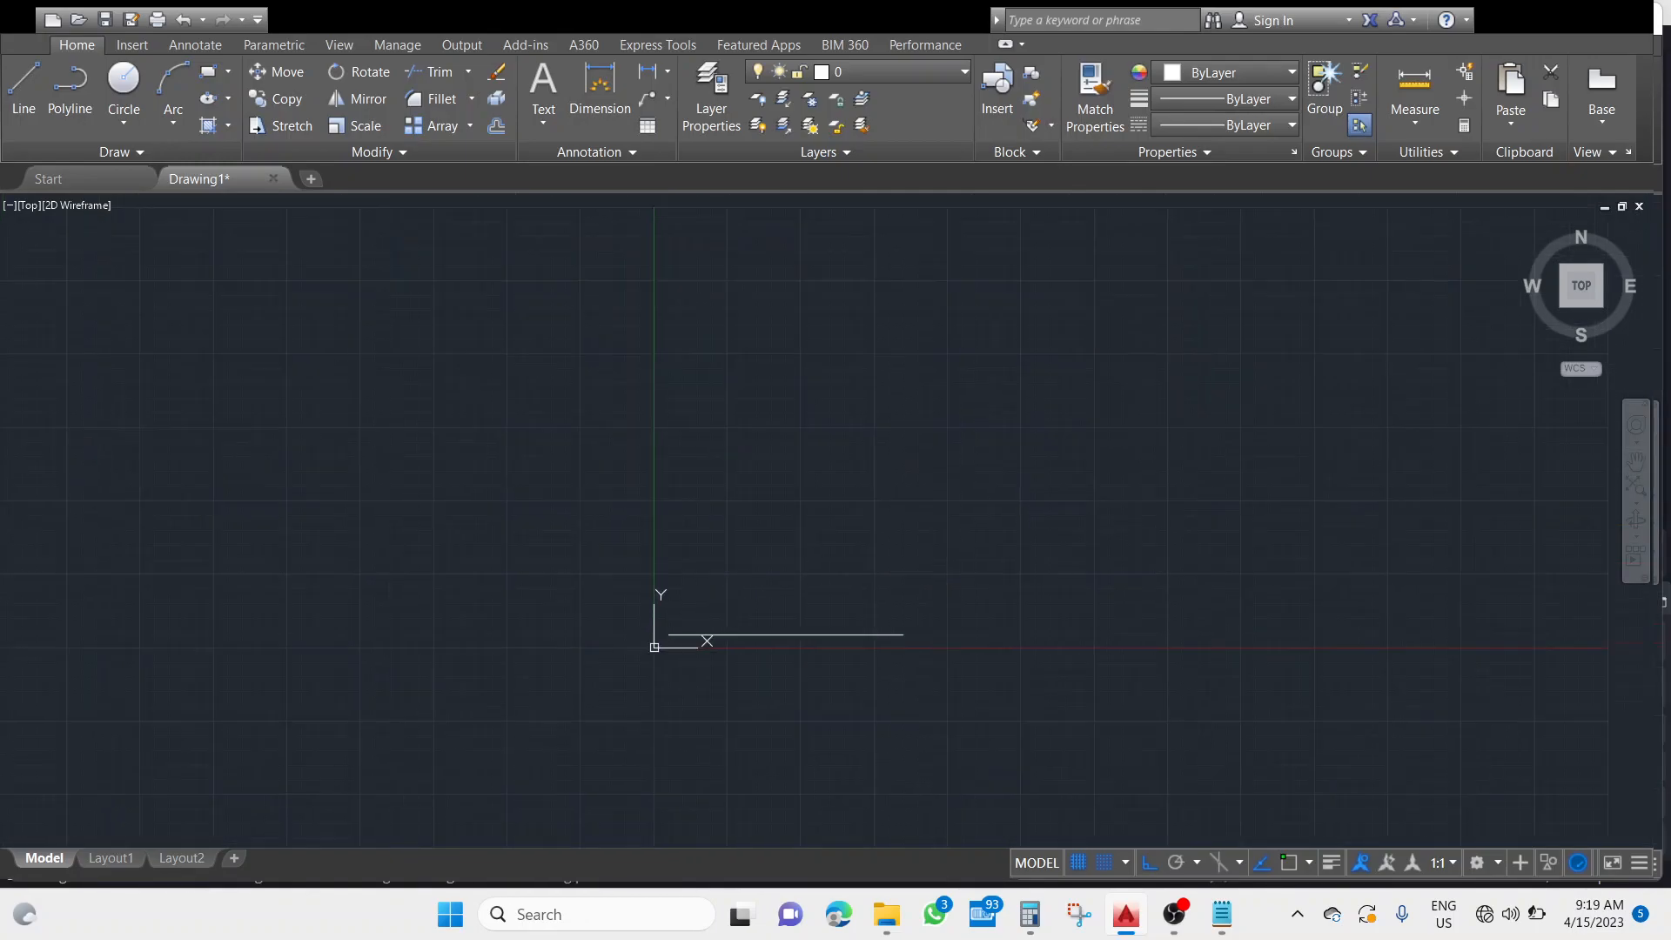
click(20, 96)
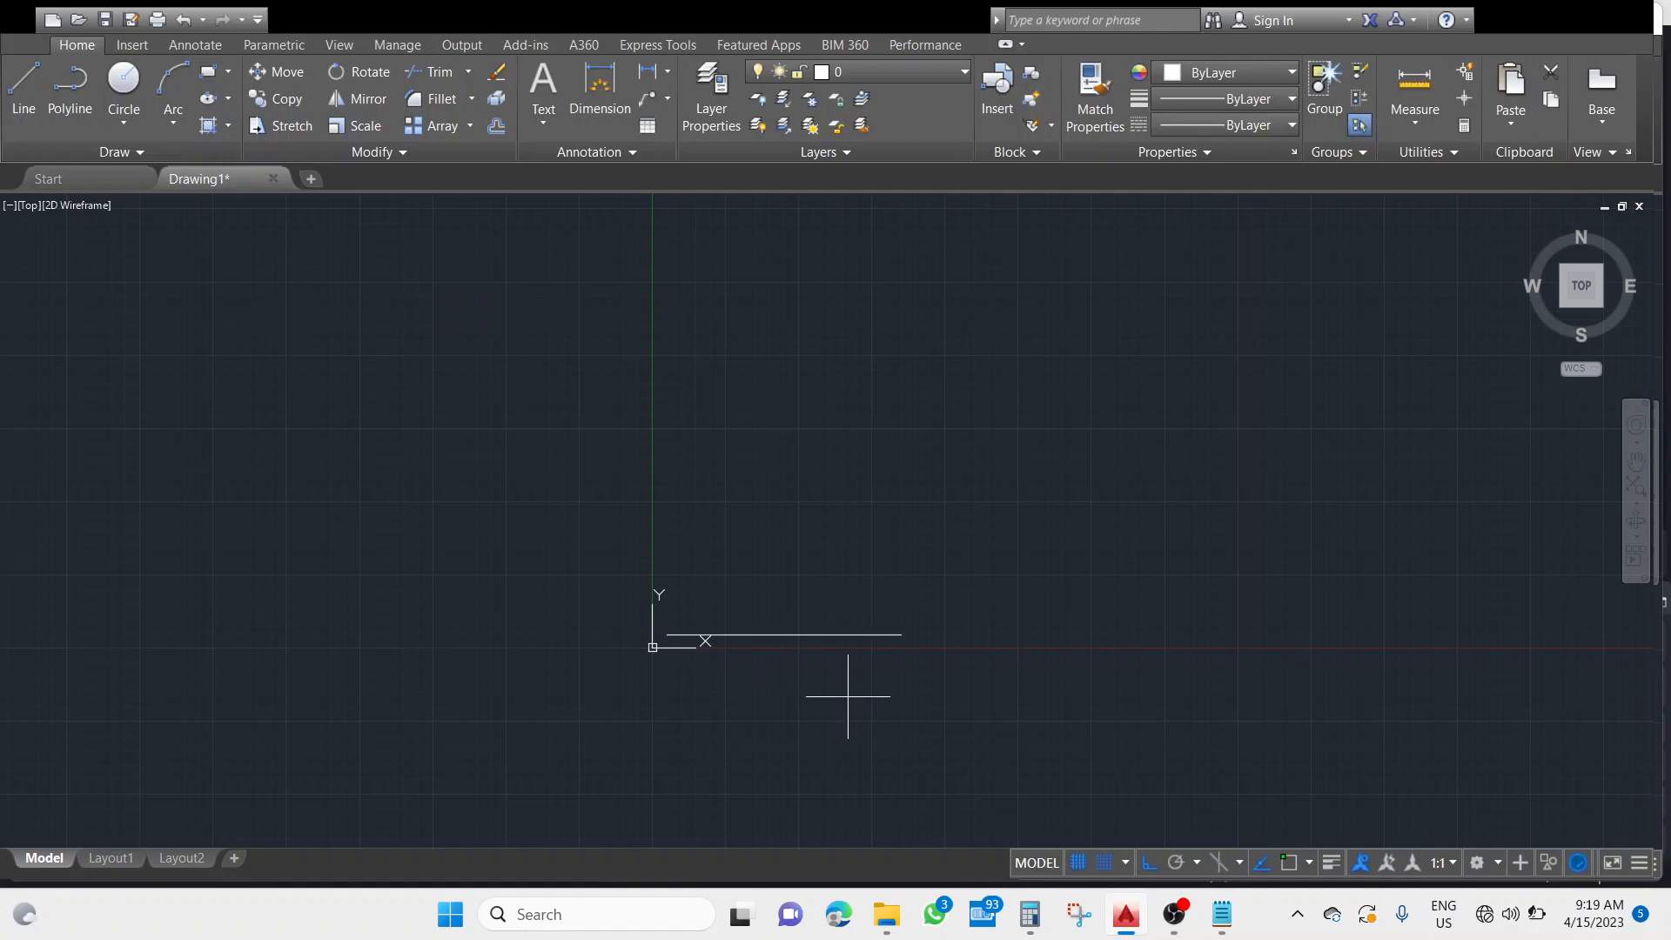
click(689, 561)
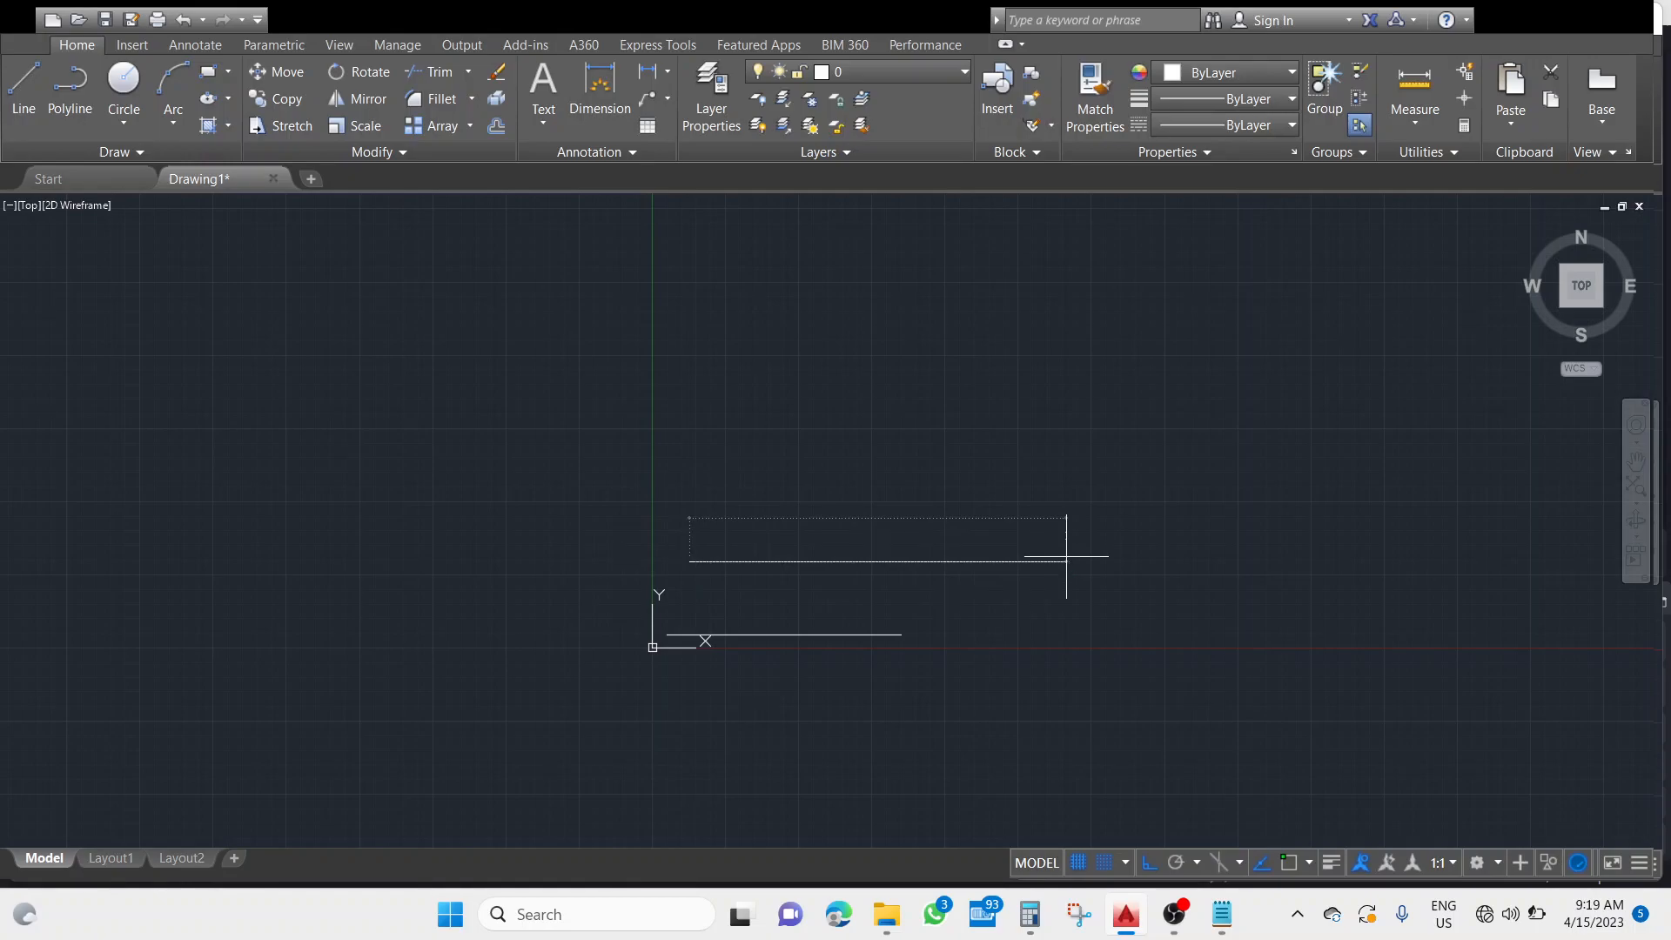
click(923, 561)
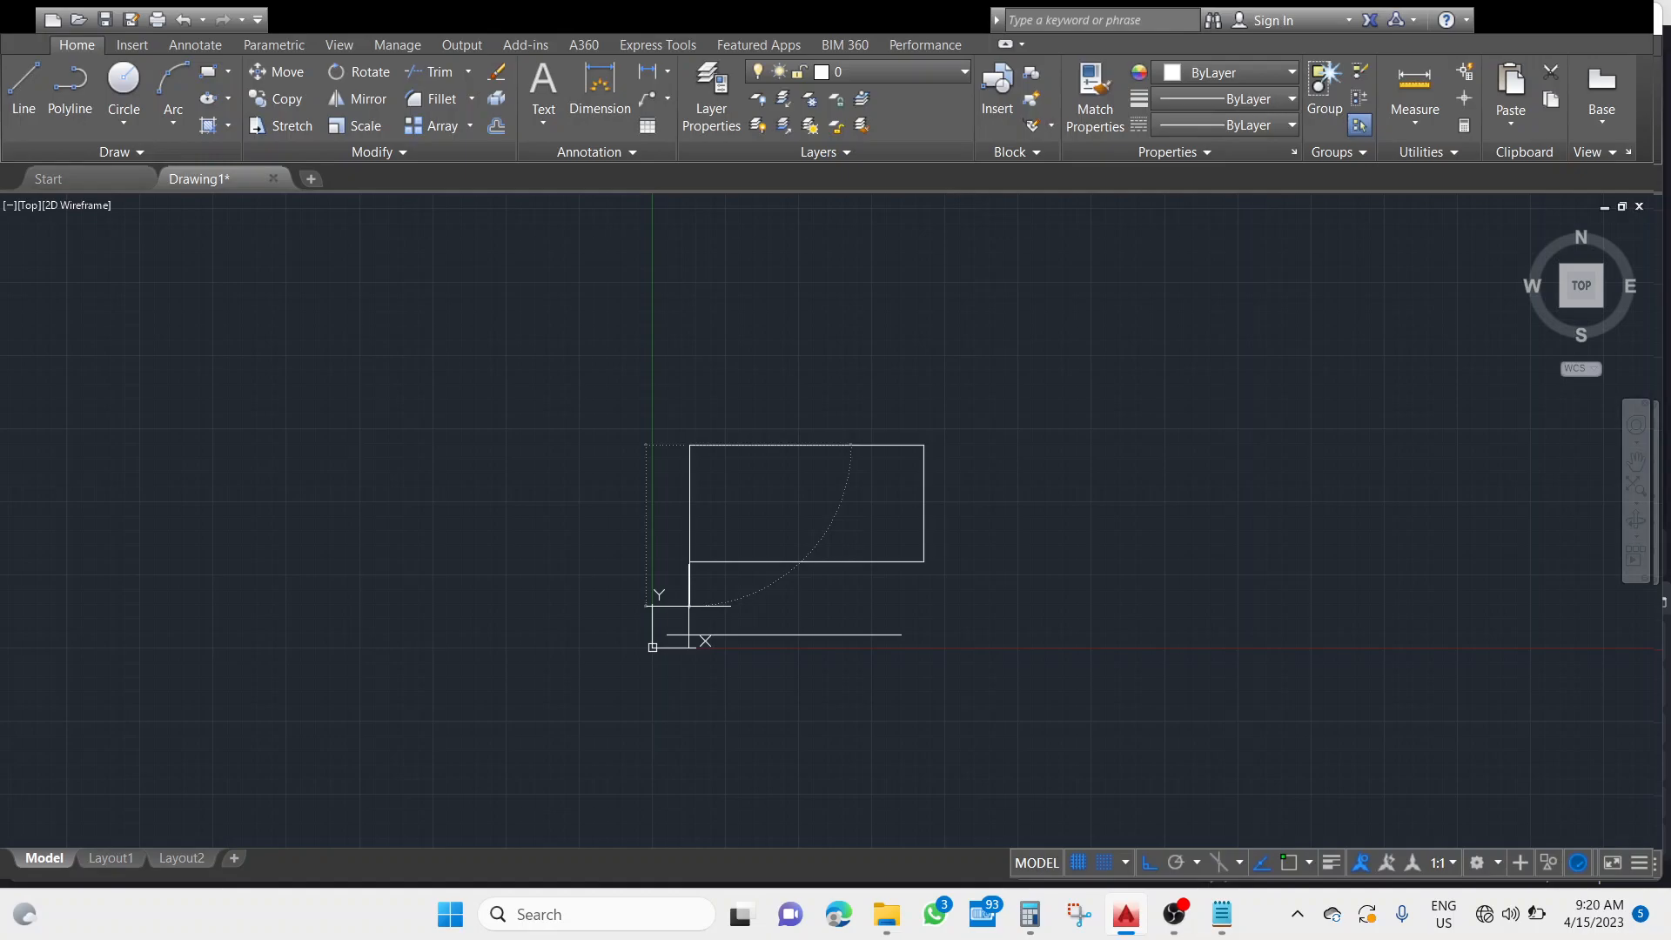
key(Return)
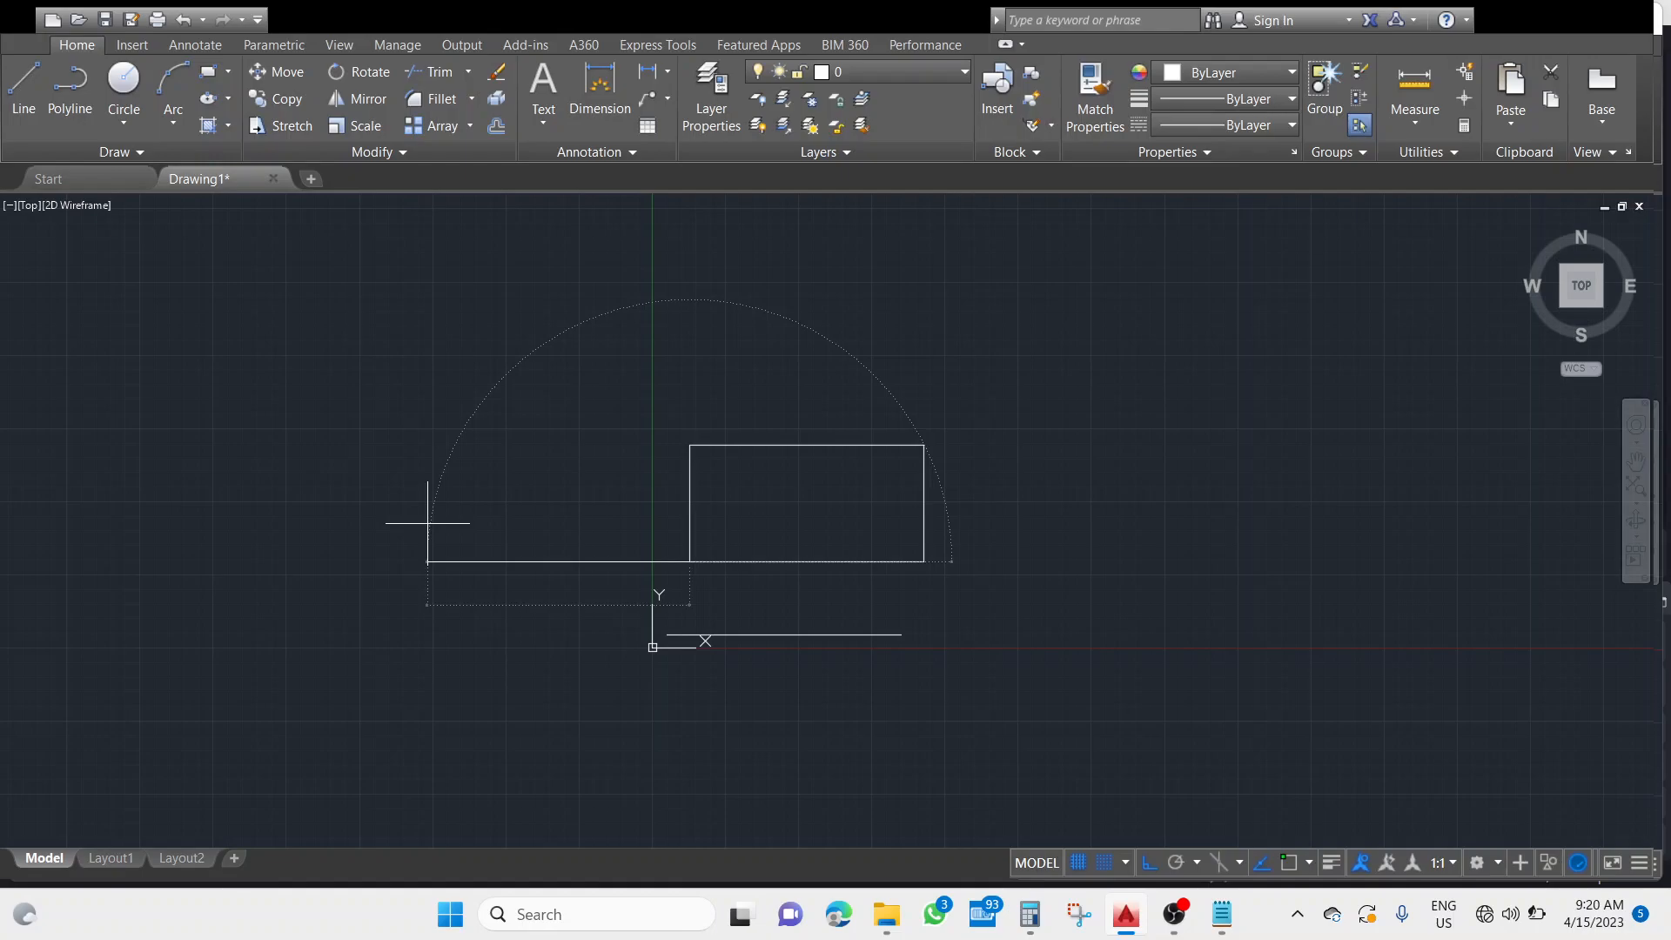
key(Escape)
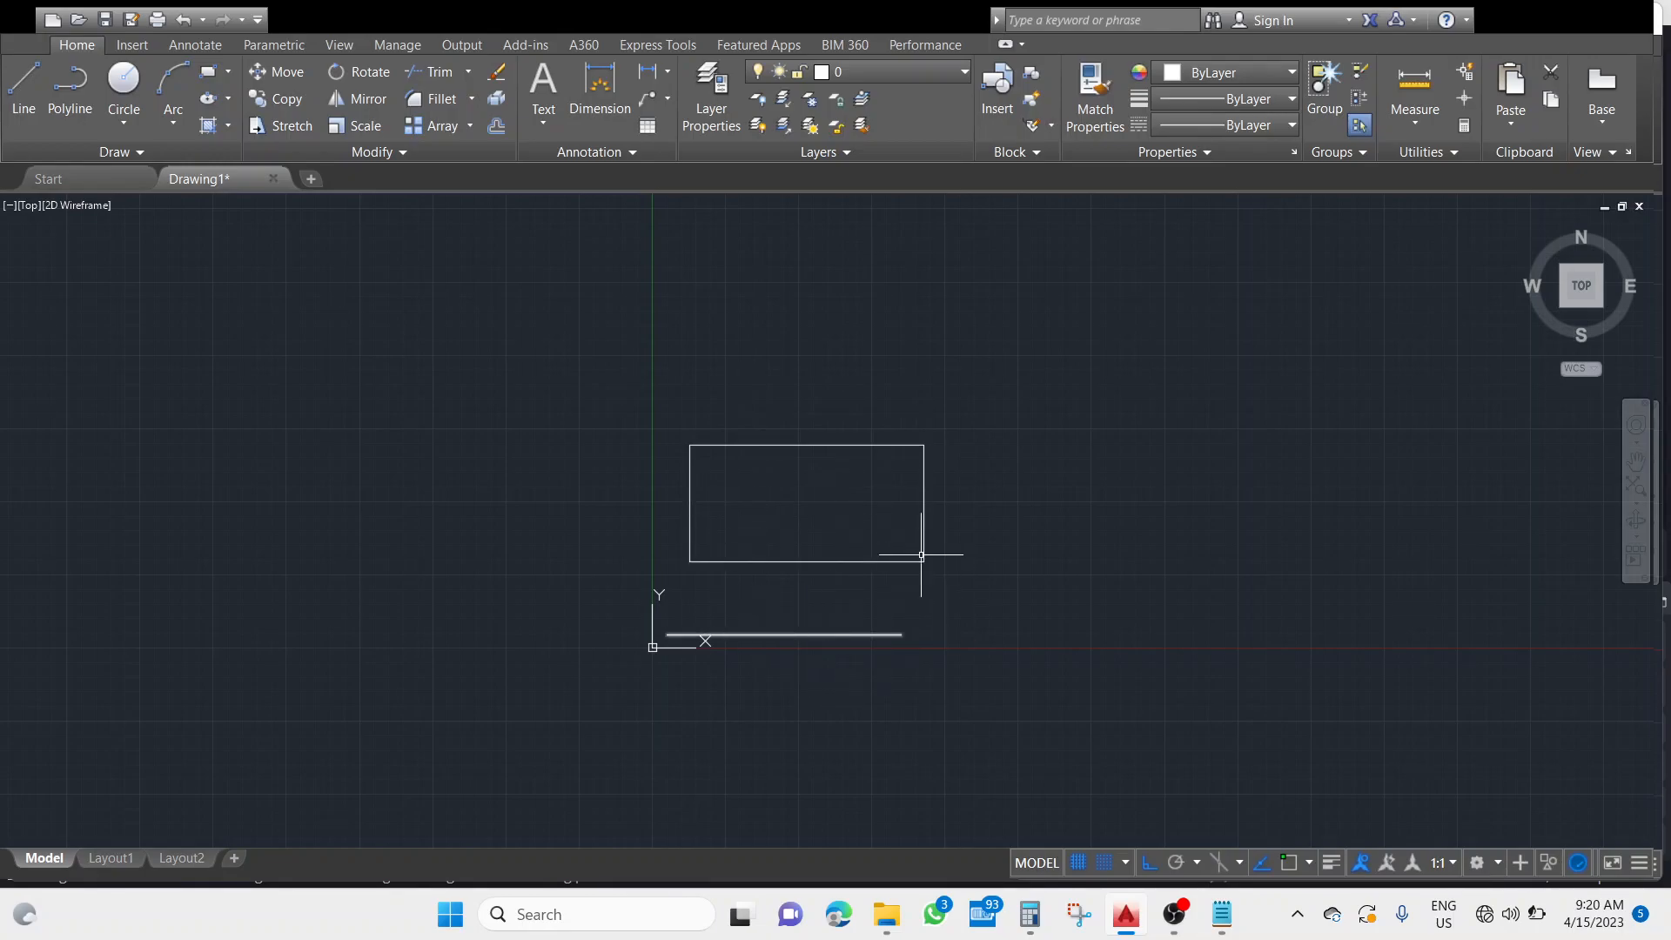
Zoom to the drawing's extents and pan to examine the rectangle and the line below it.
scroll(975, 480, down, 2)
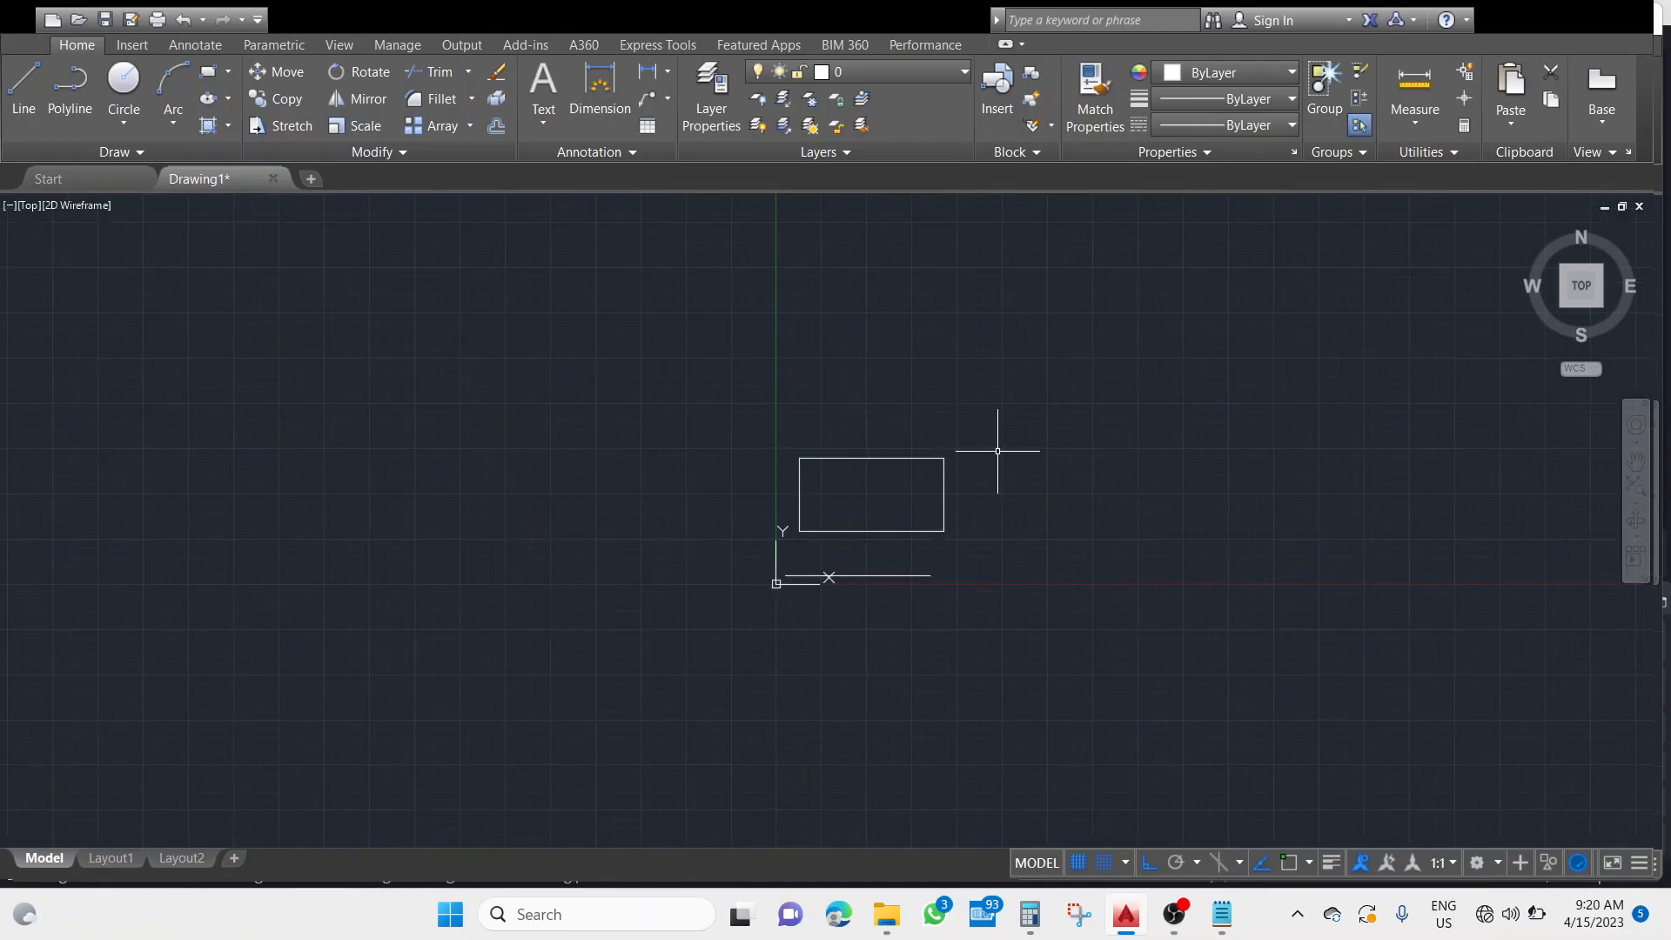
scroll(976, 511, down, 2)
scroll(869, 619, up, 4)
scroll(813, 567, down, 2)
scroll(802, 570, down, 5)
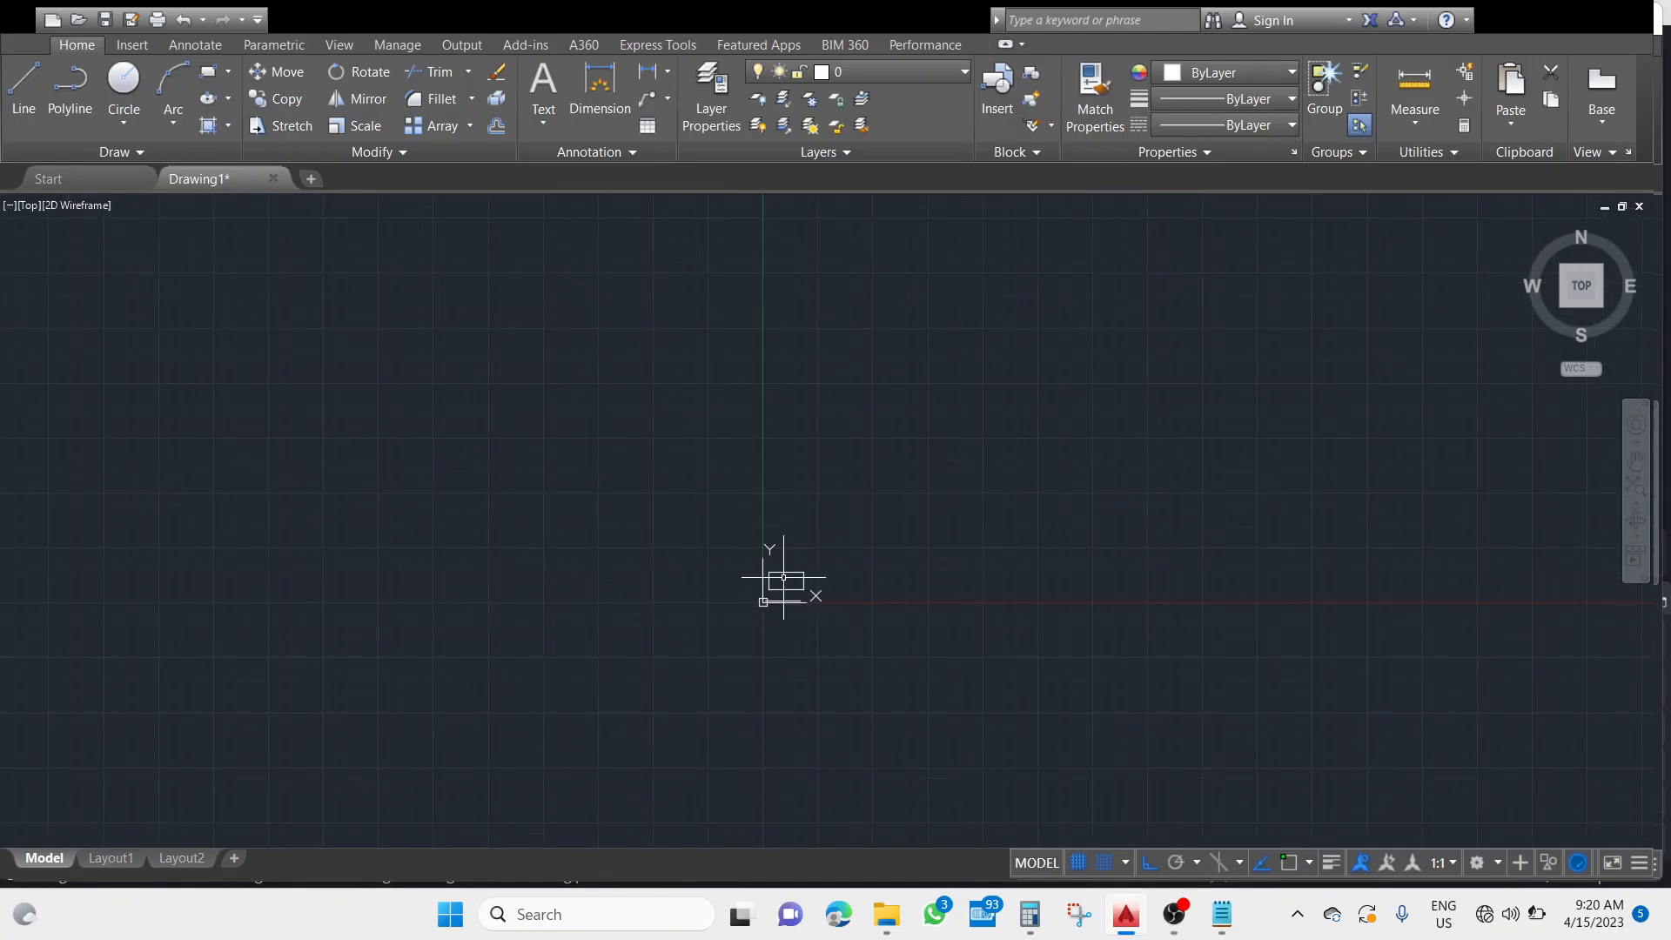
middle_click(1007, 552)
middle_click(1008, 551)
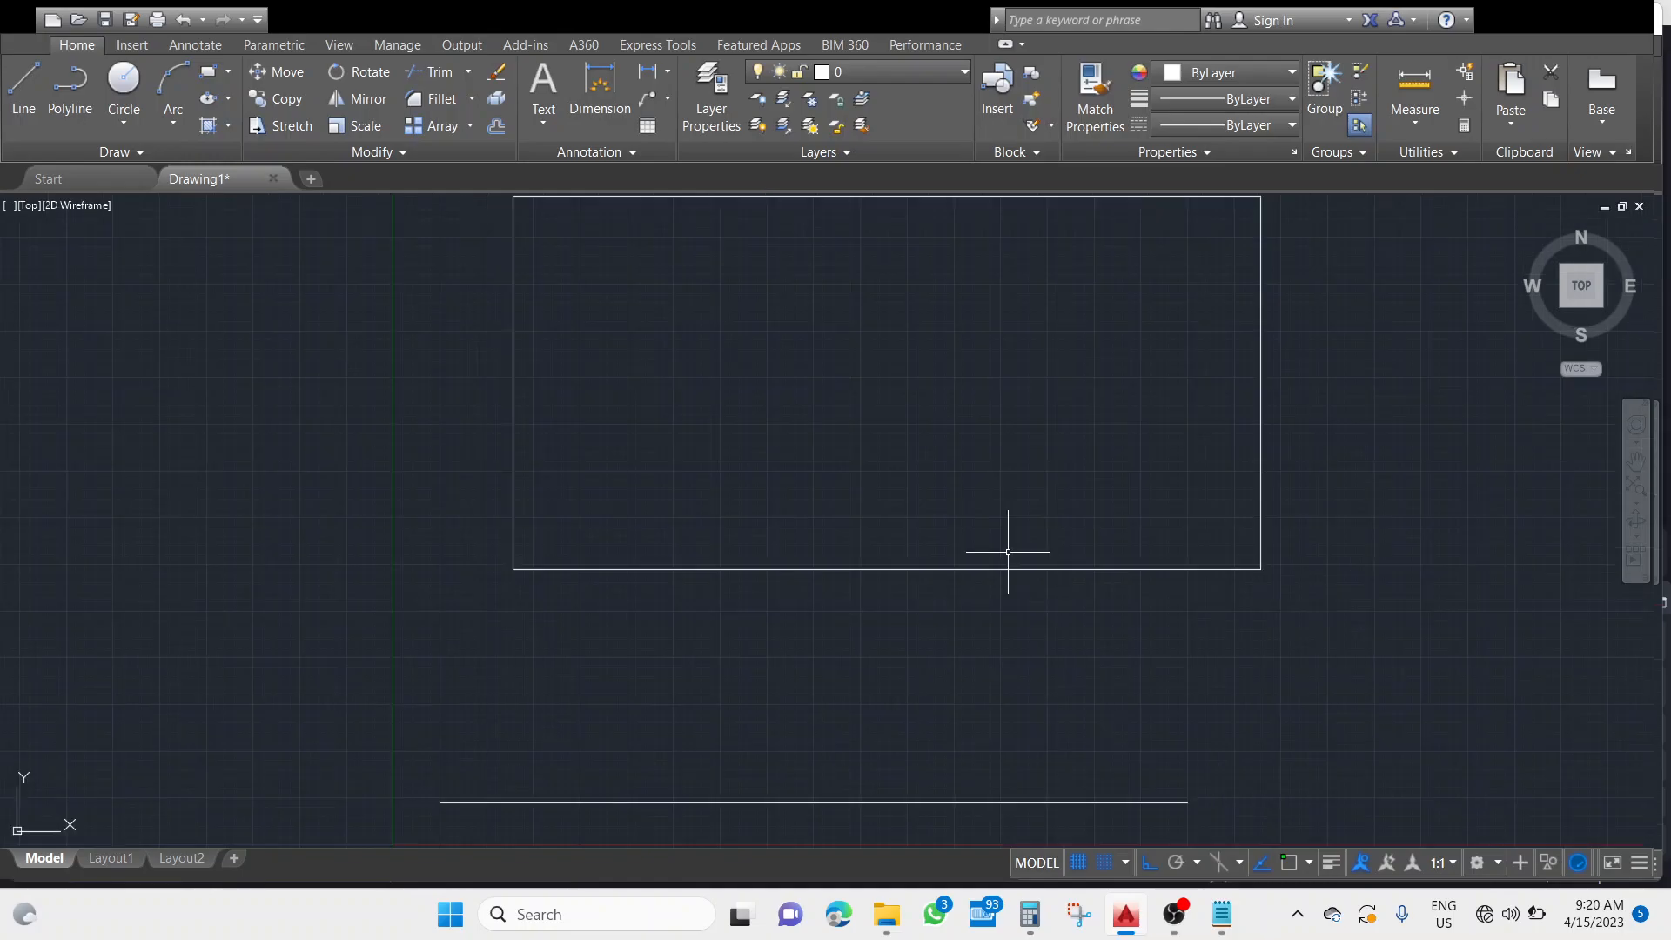
mouse_move(1056, 504)
middle_down()
mouse_move(1018, 797)
mouse_move(936, 737)
middle_up()
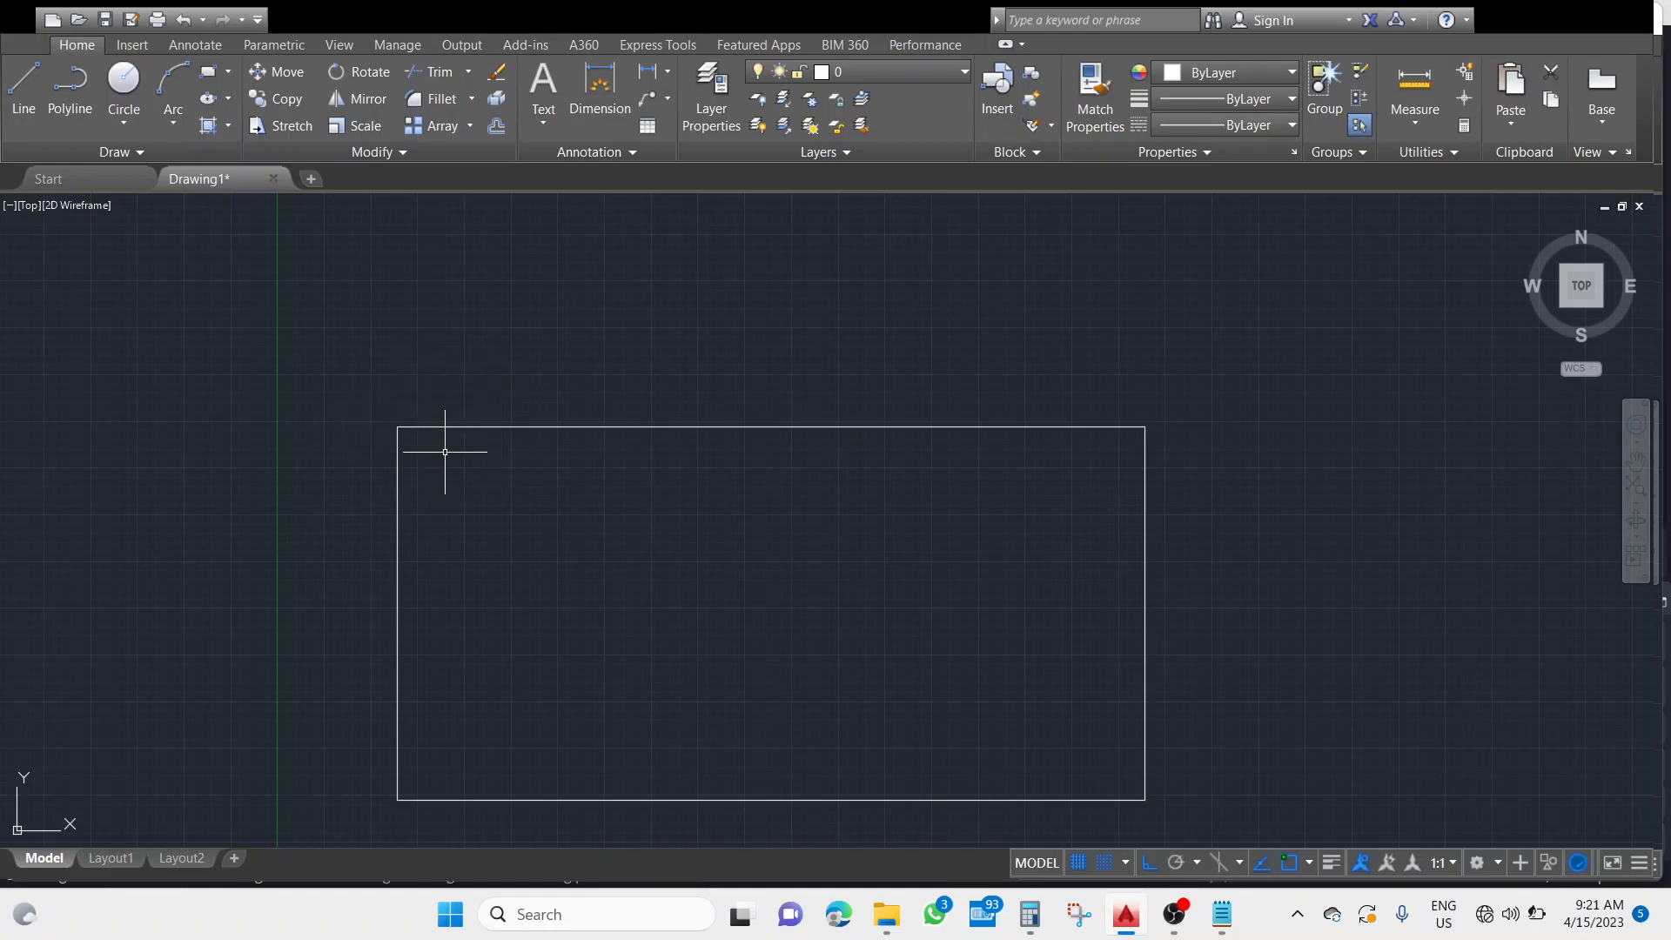
Draw an inclined line from the rectangle's upper-left corner toward the upper right, as long as the rectangle is wide.
click(50, 119)
key(Return)
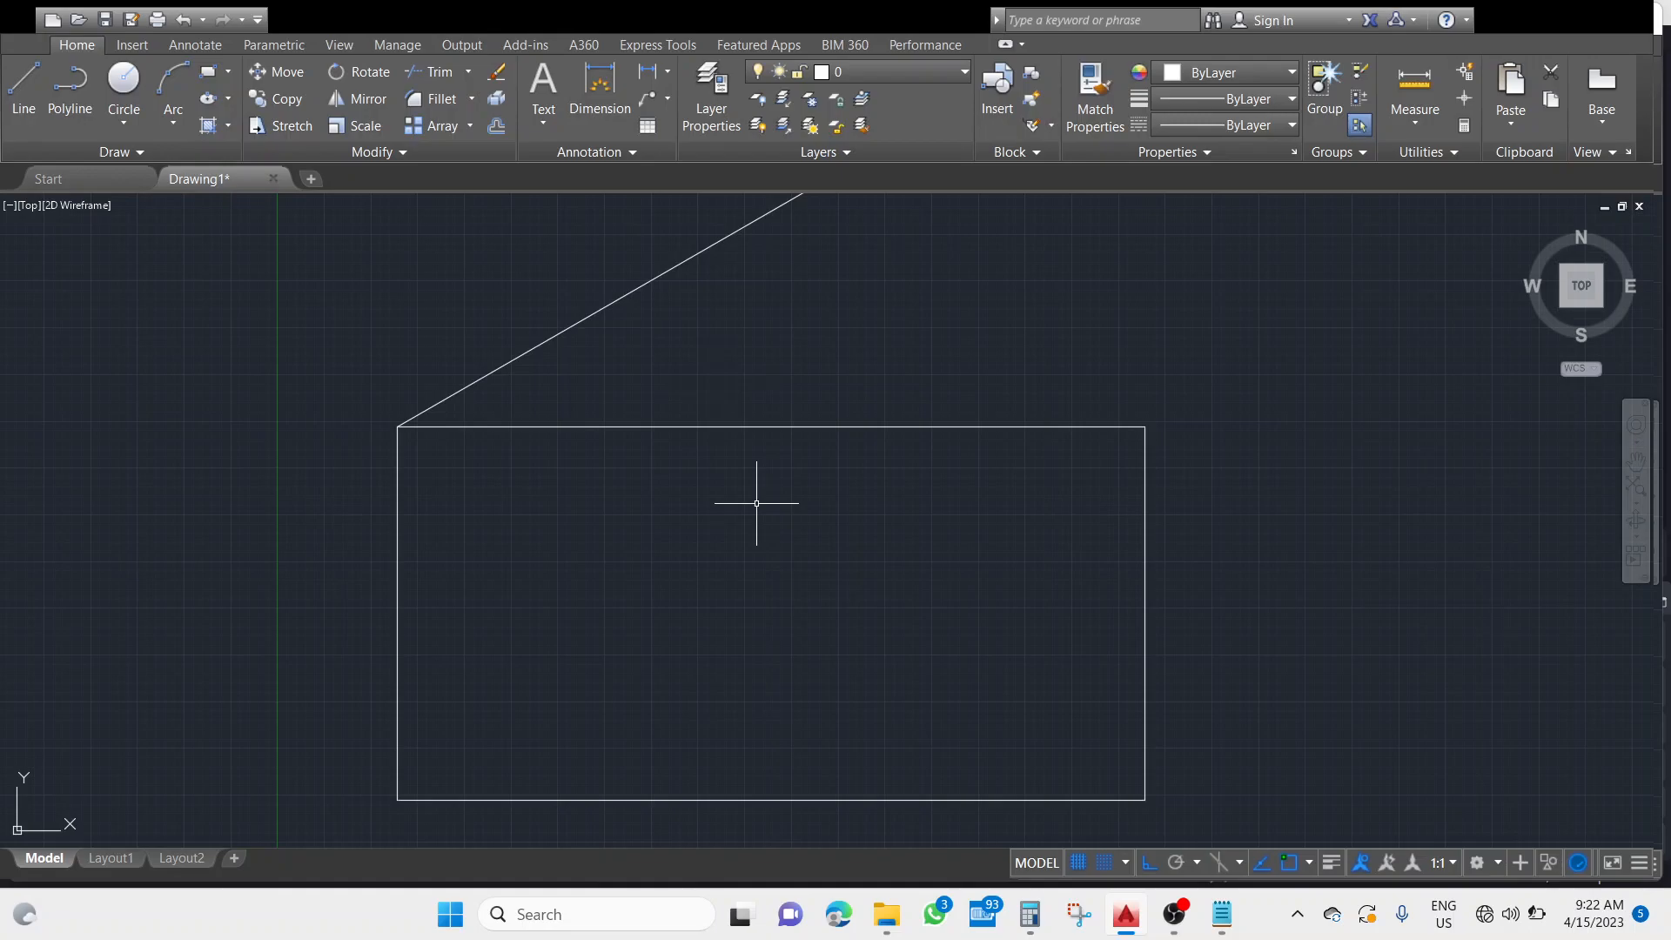
scroll(764, 483, down, 2)
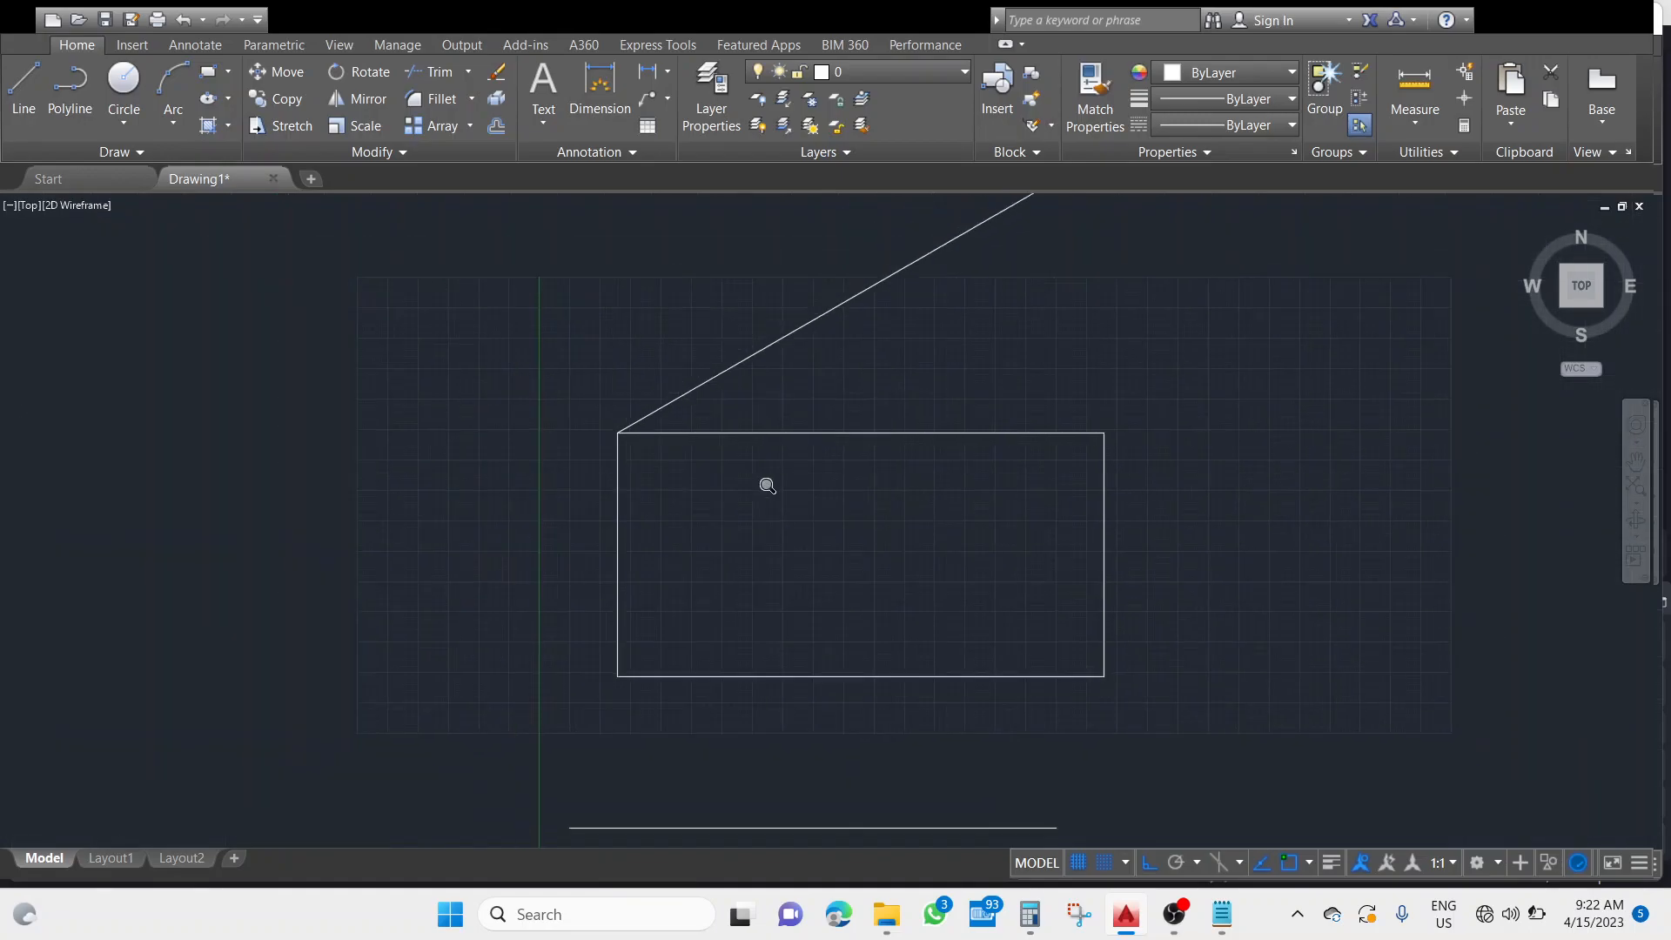
mouse_move(1184, 389)
middle_down()
mouse_move(1197, 440)
mouse_move(1021, 597)
mouse_move(997, 537)
middle_up()
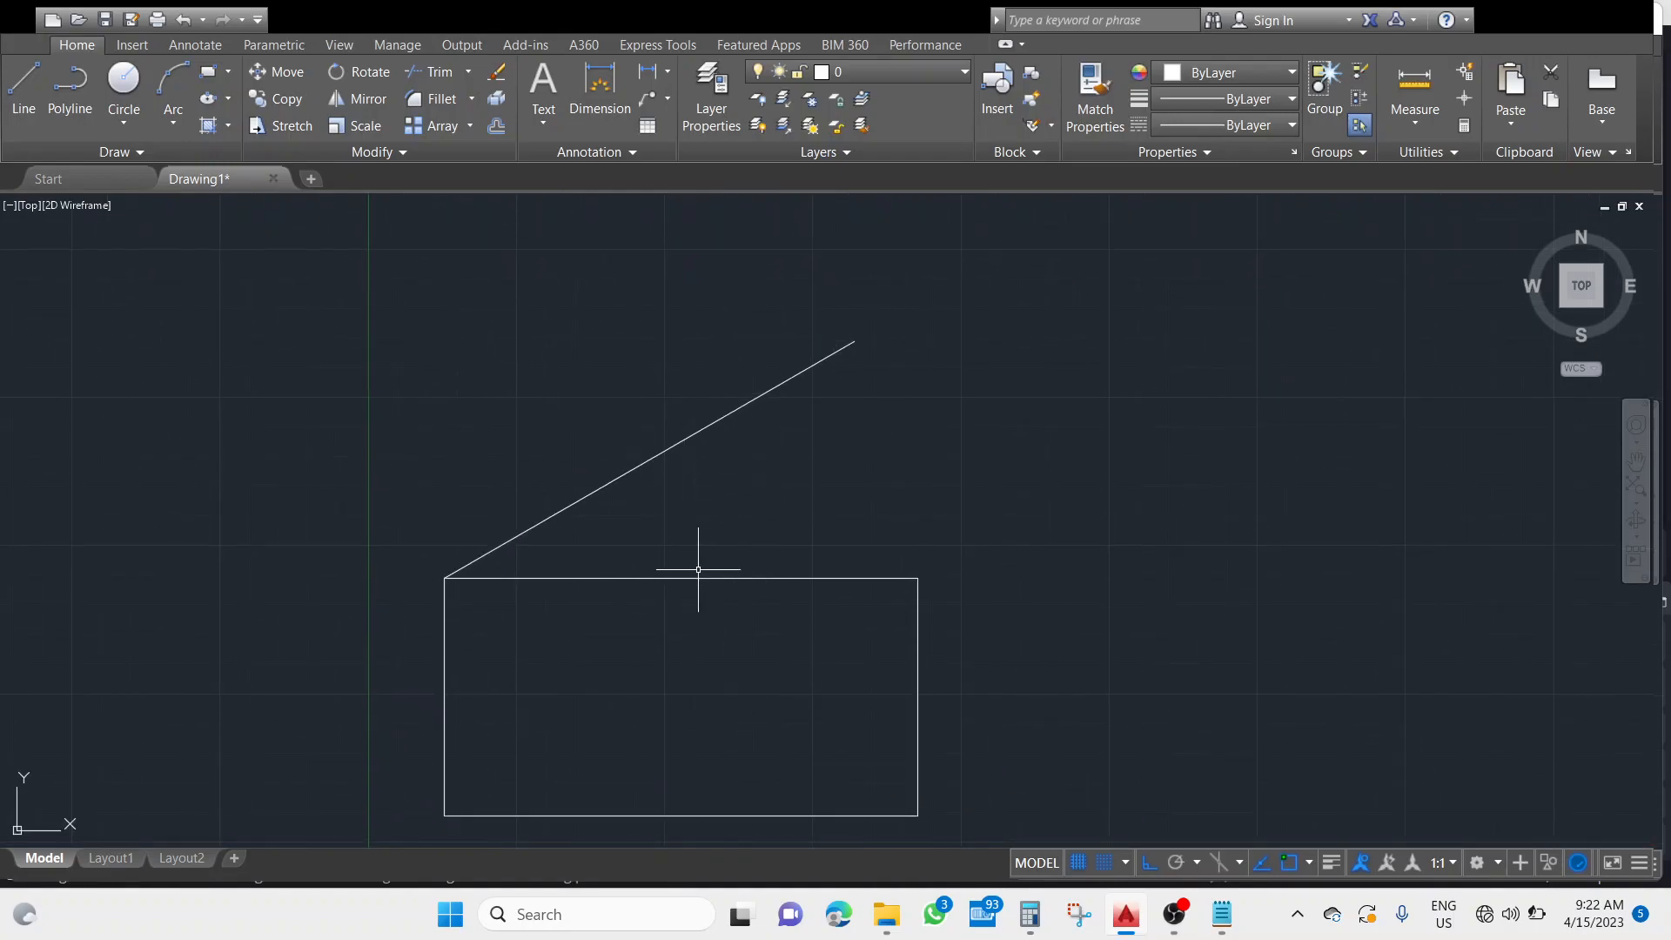
Draw an inclined line from the rectangle's lower-right corner down to the left, crossing the horizontal line and as long as the rectangle is wide.
middle_drag(735, 533, 753, 485)
middle_drag(1007, 615, 974, 475)
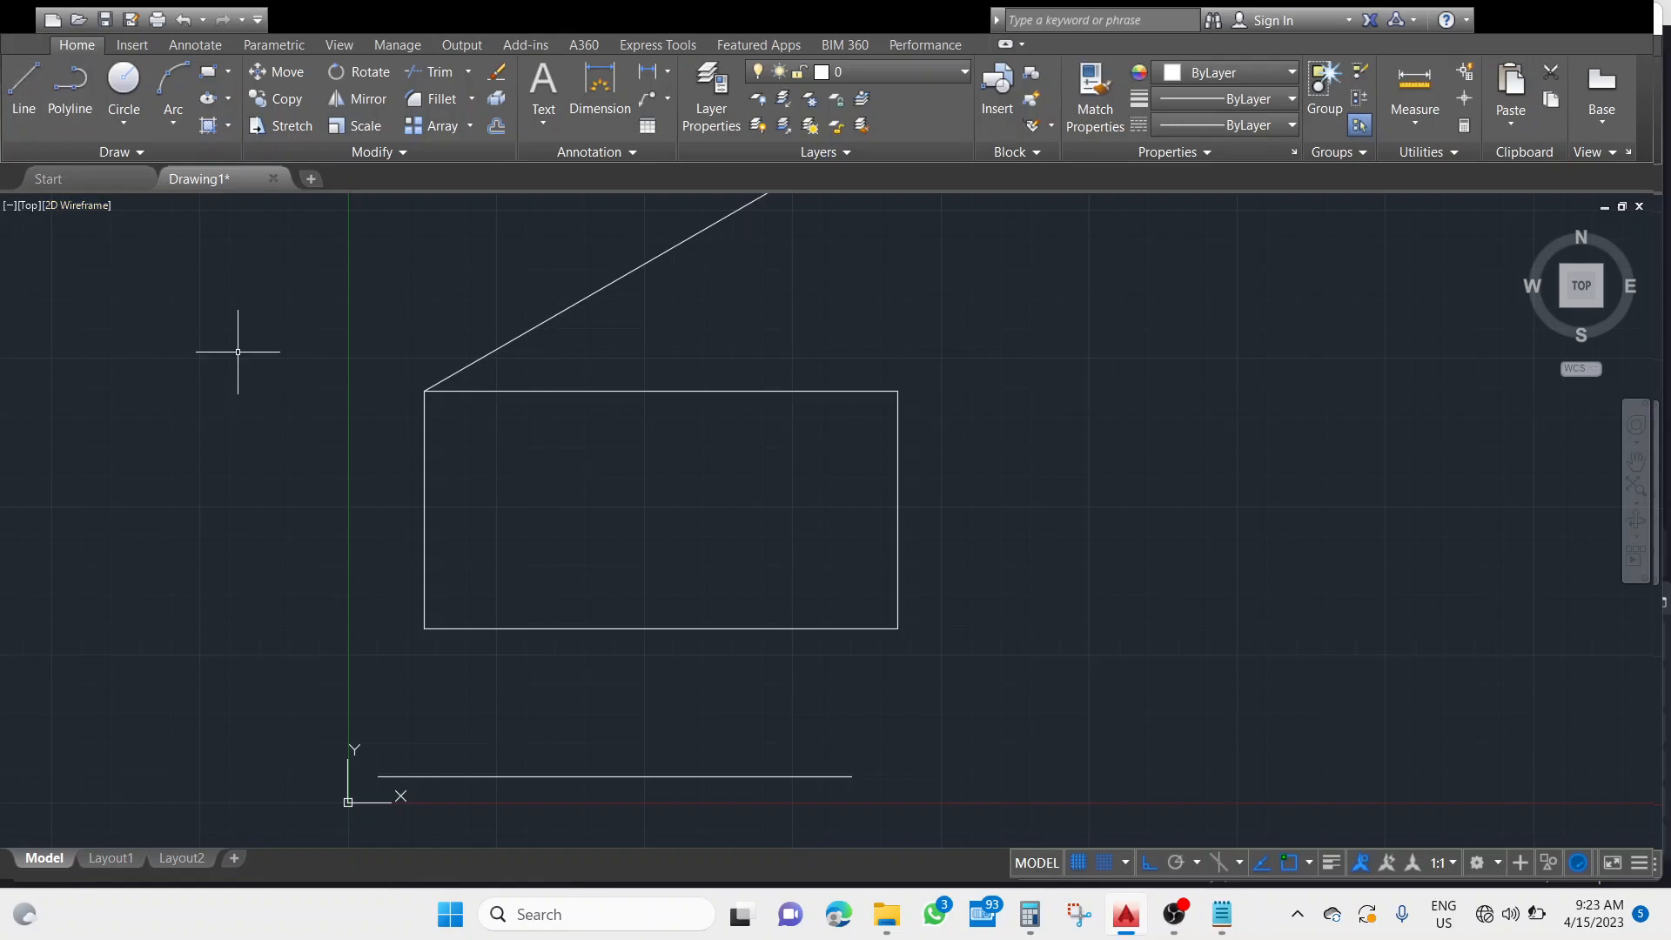
click(898, 628)
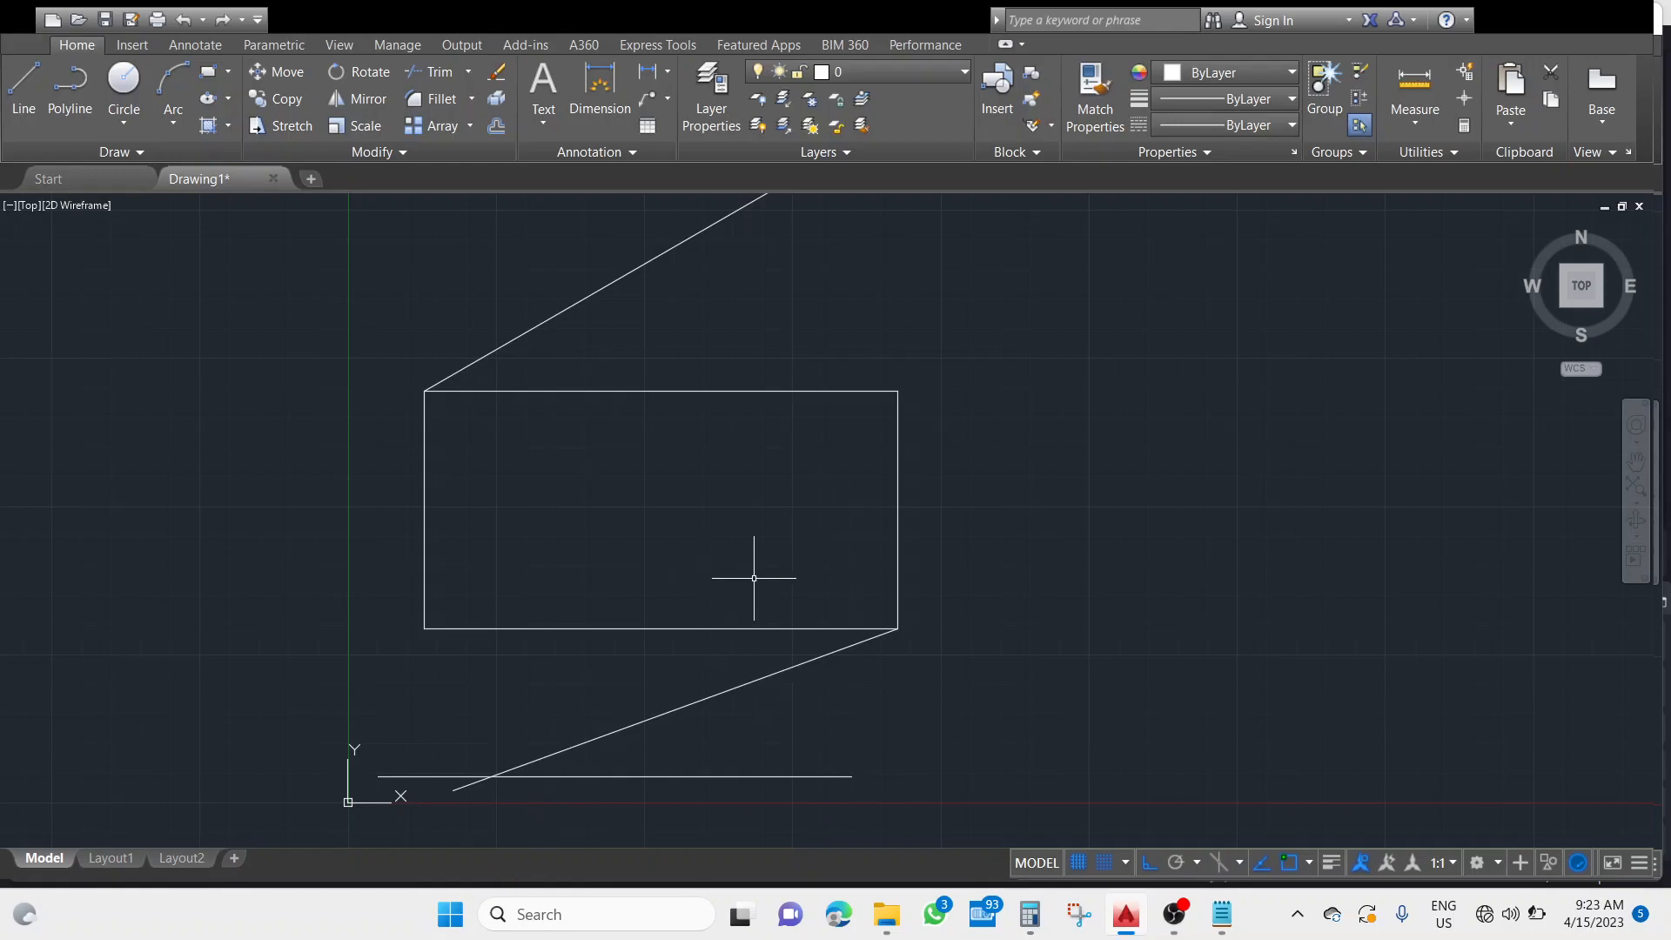
Draw a closed square with the Line tool in the empty area to the right of the rectangle.
mouse_move(1053, 527)
middle_down()
mouse_move(865, 642)
mouse_move(671, 578)
middle_up()
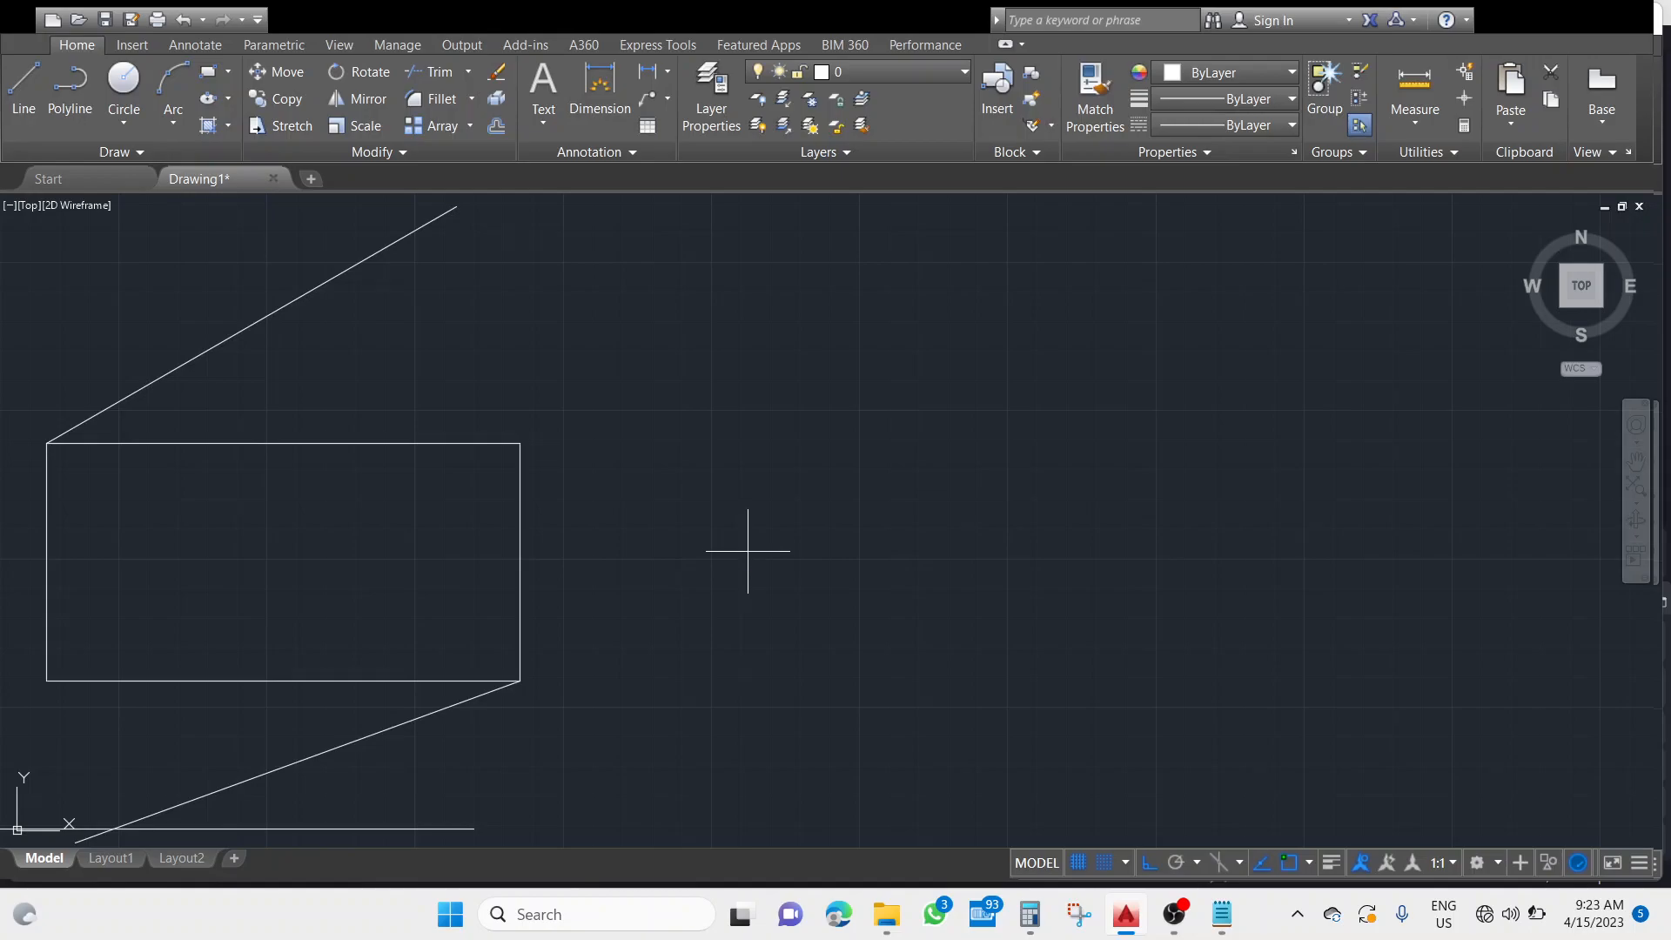
click(827, 564)
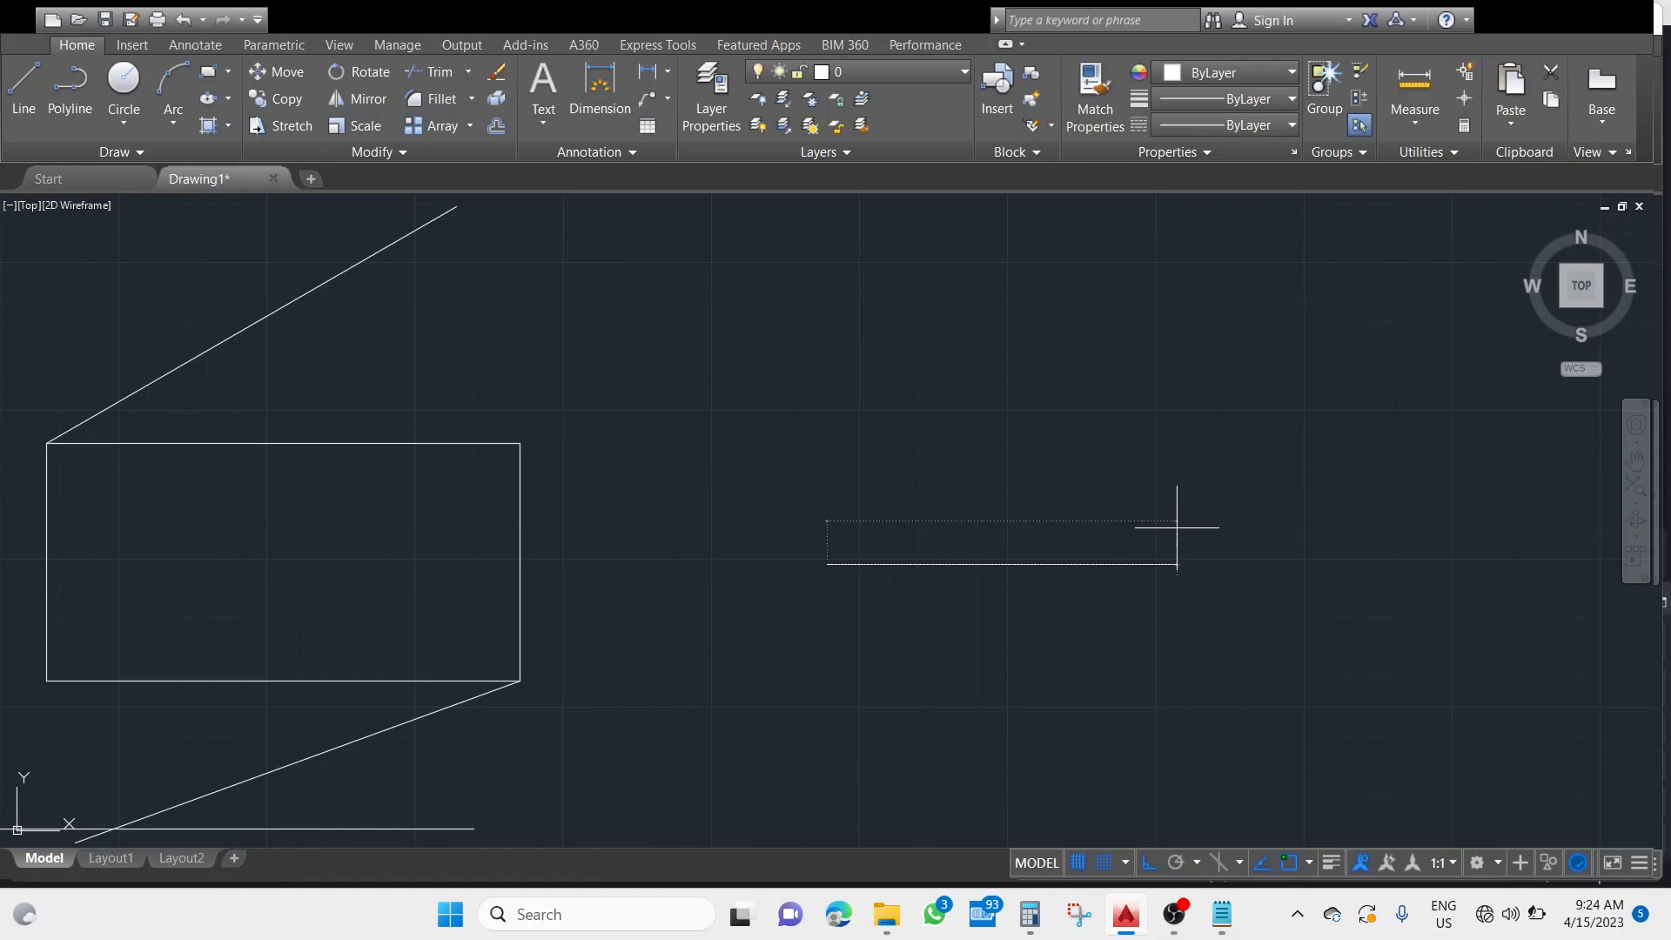
key(Return)
key(Return)
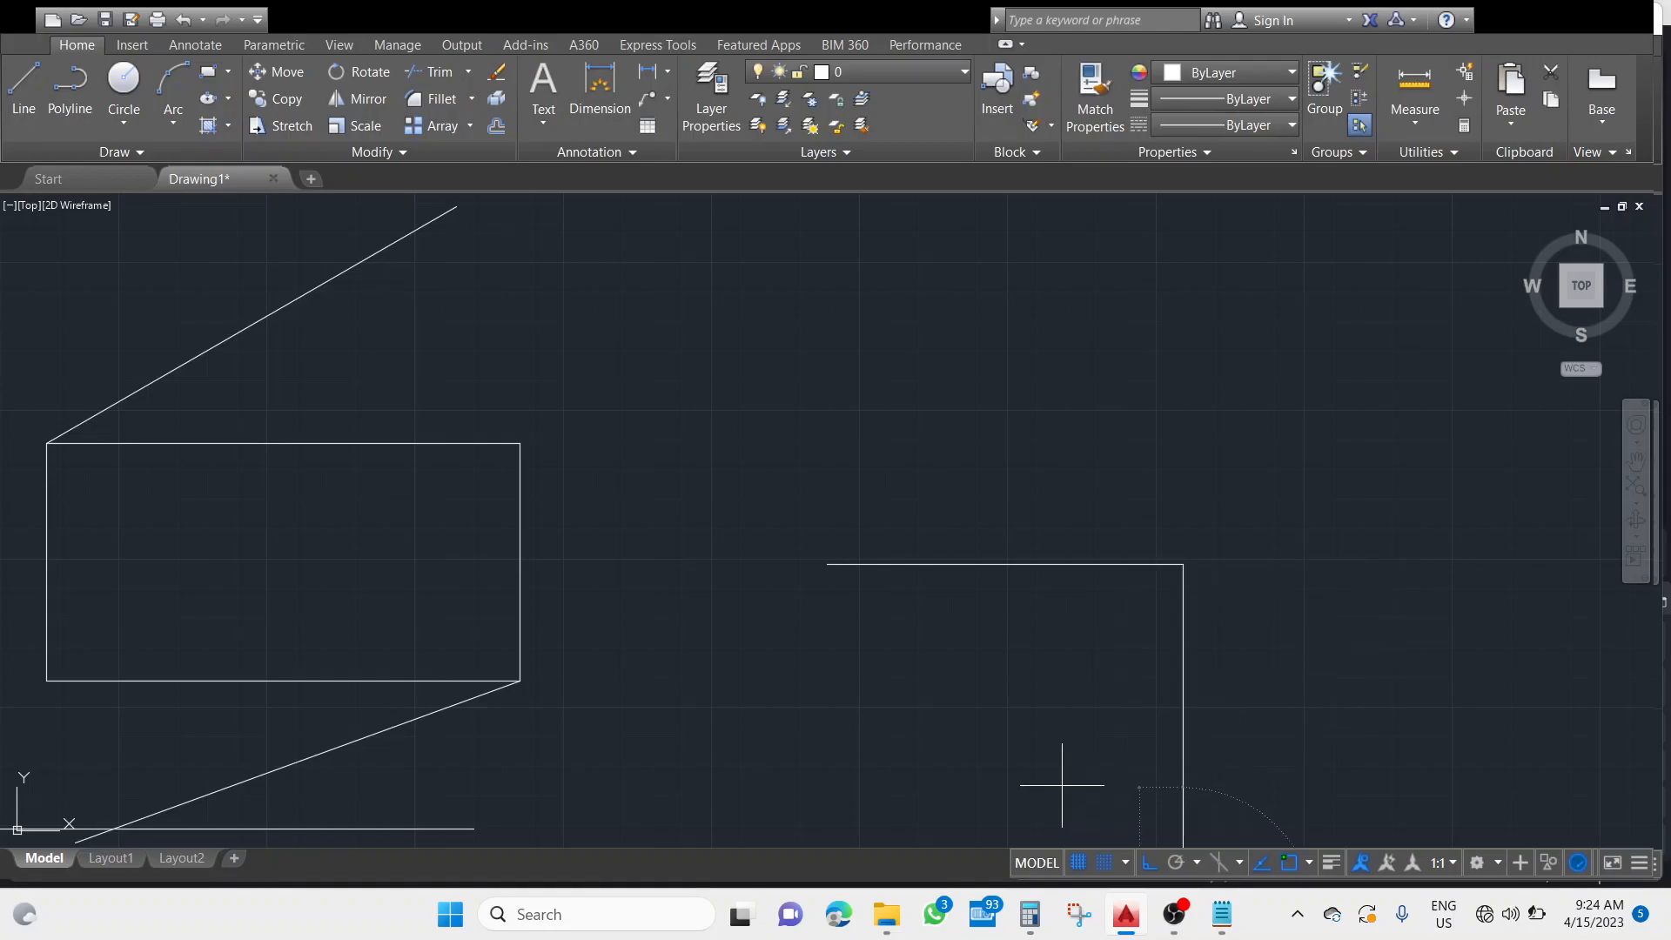
middle_drag(1062, 780, 1018, 551)
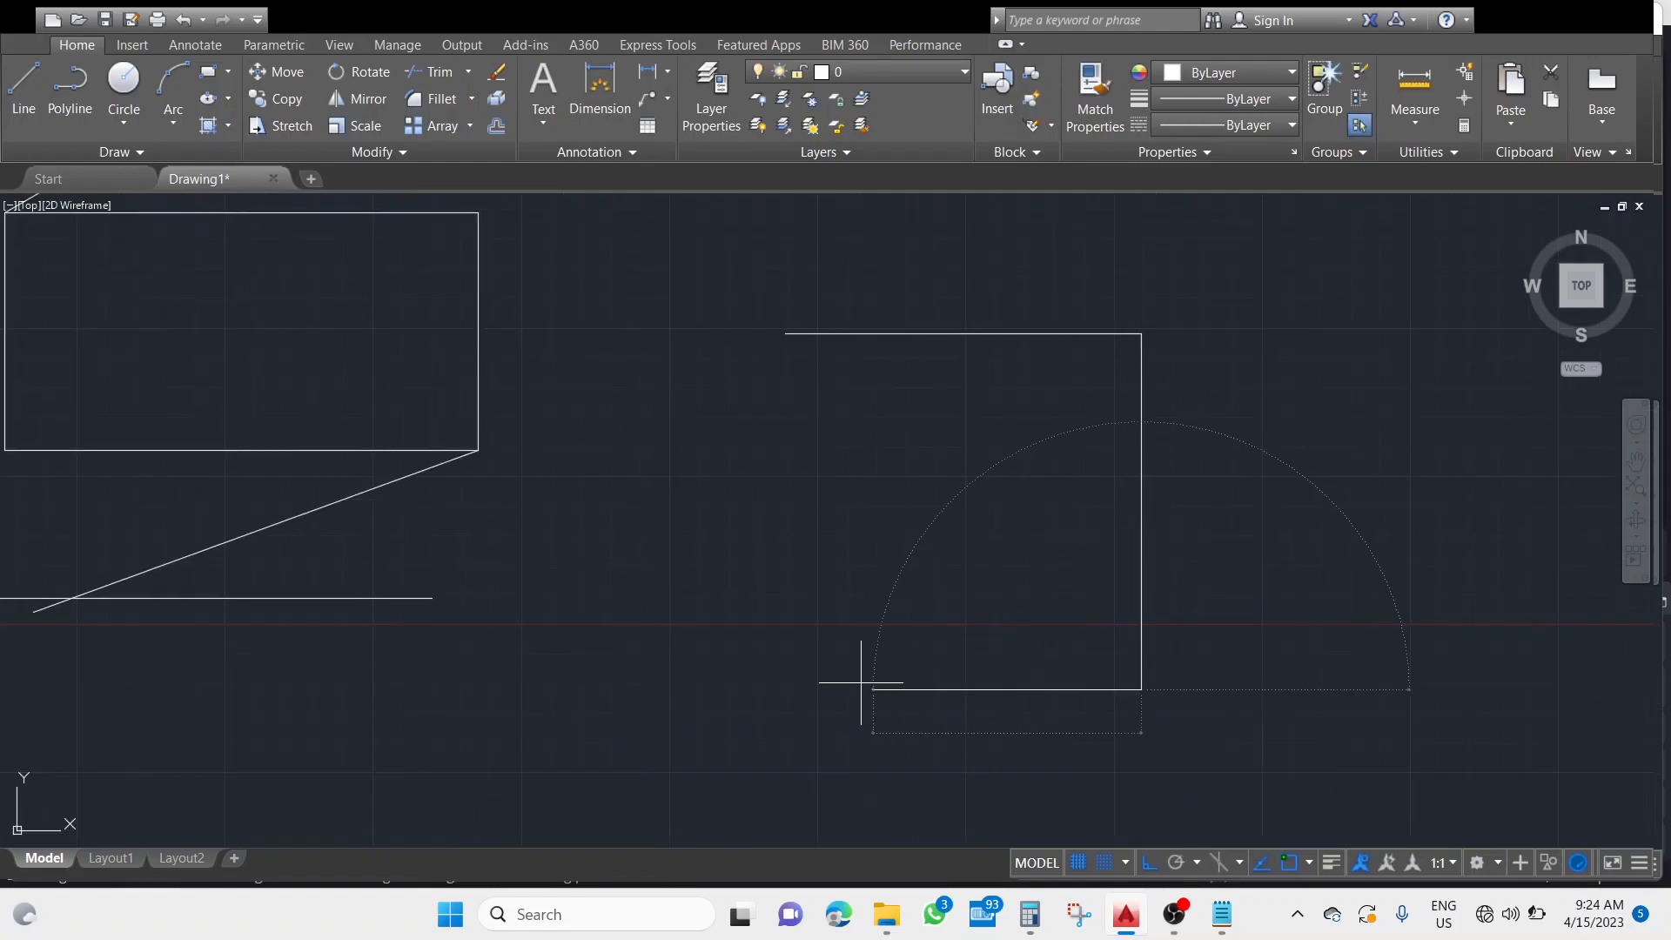
click(804, 693)
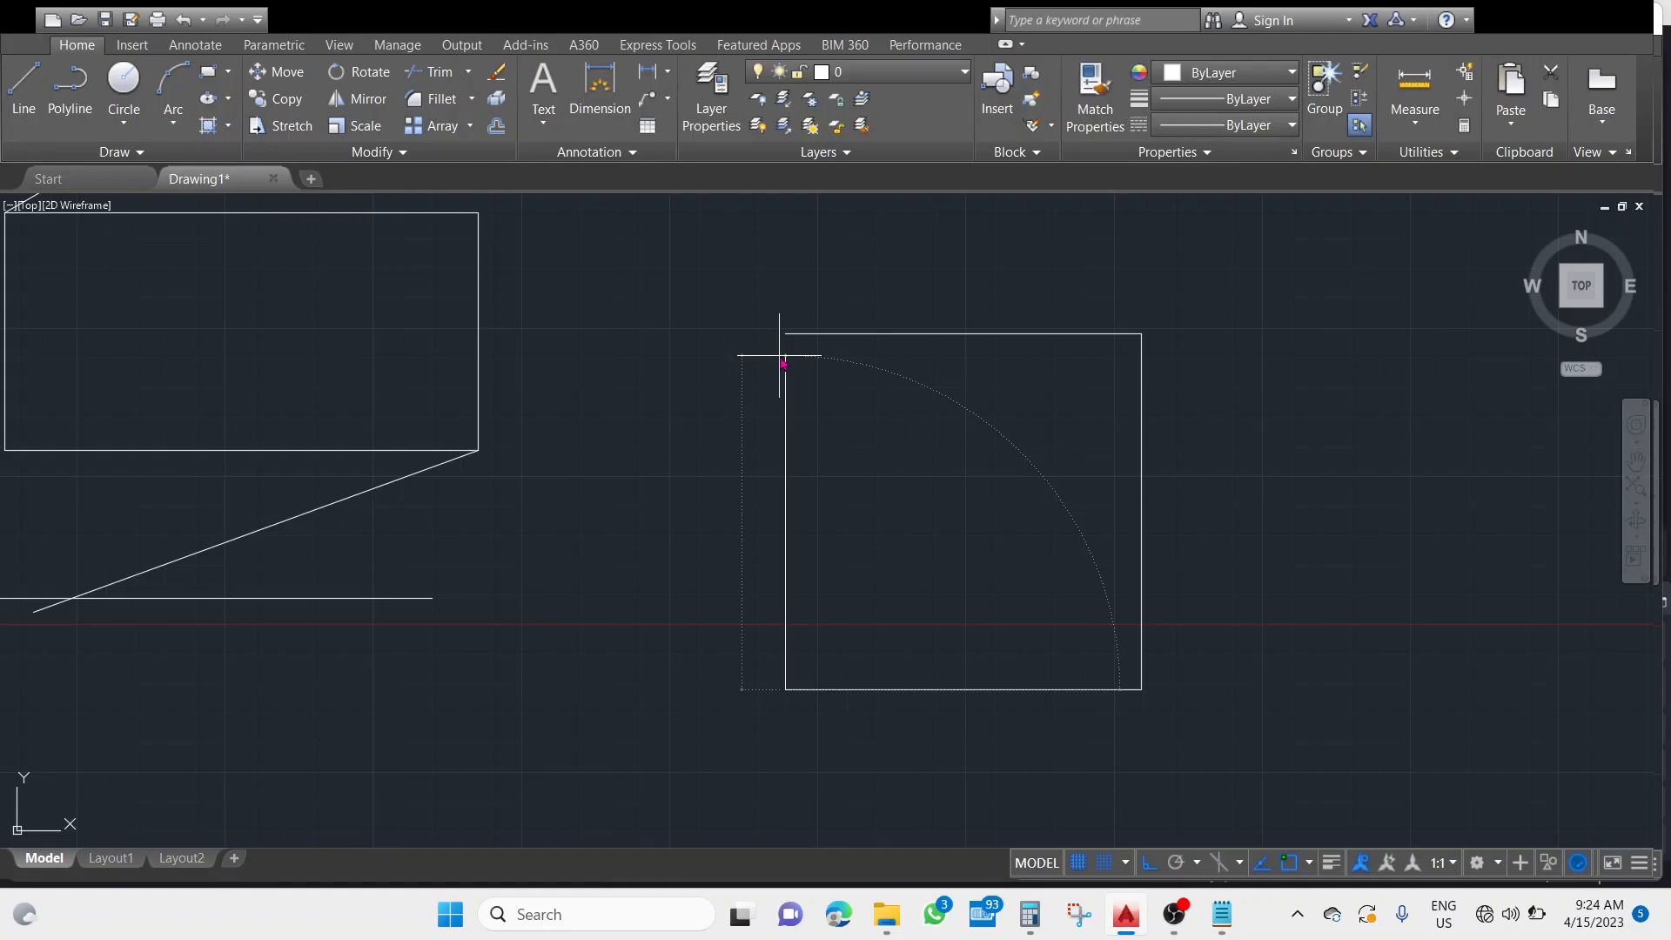
click(779, 355)
key(Escape)
scroll(1032, 476, down, 6)
middle_drag(1156, 429, 728, 549)
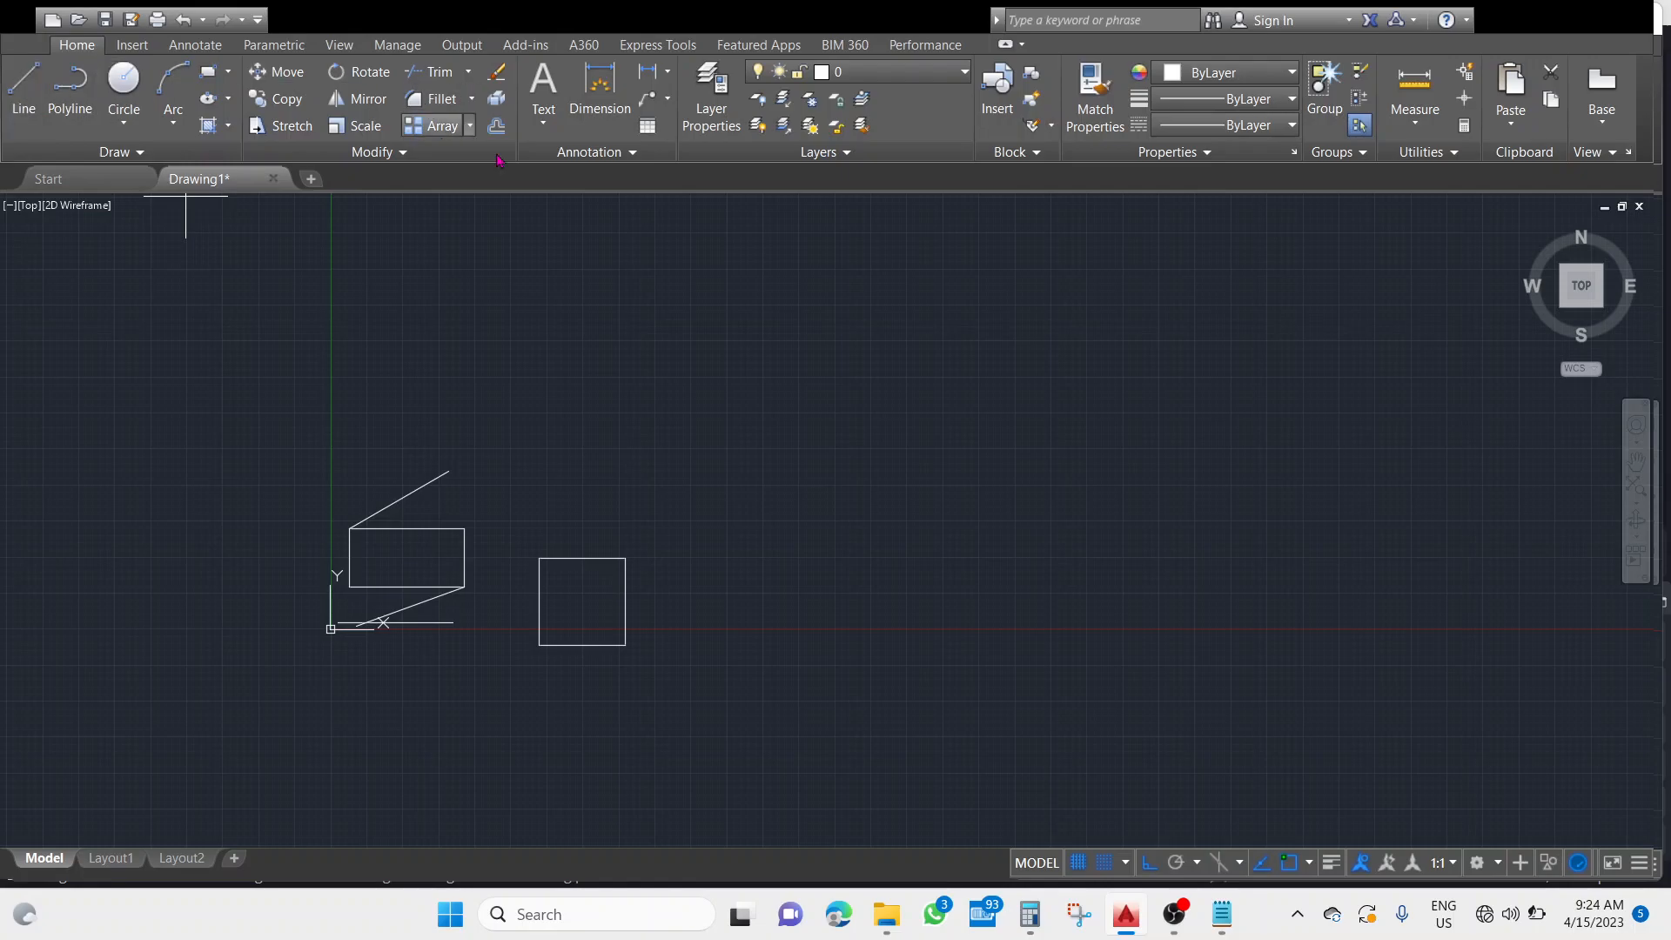
Draw a separate line to the right of the square, sloping down to the right and as long as the rectangle is wide.
click(792, 561)
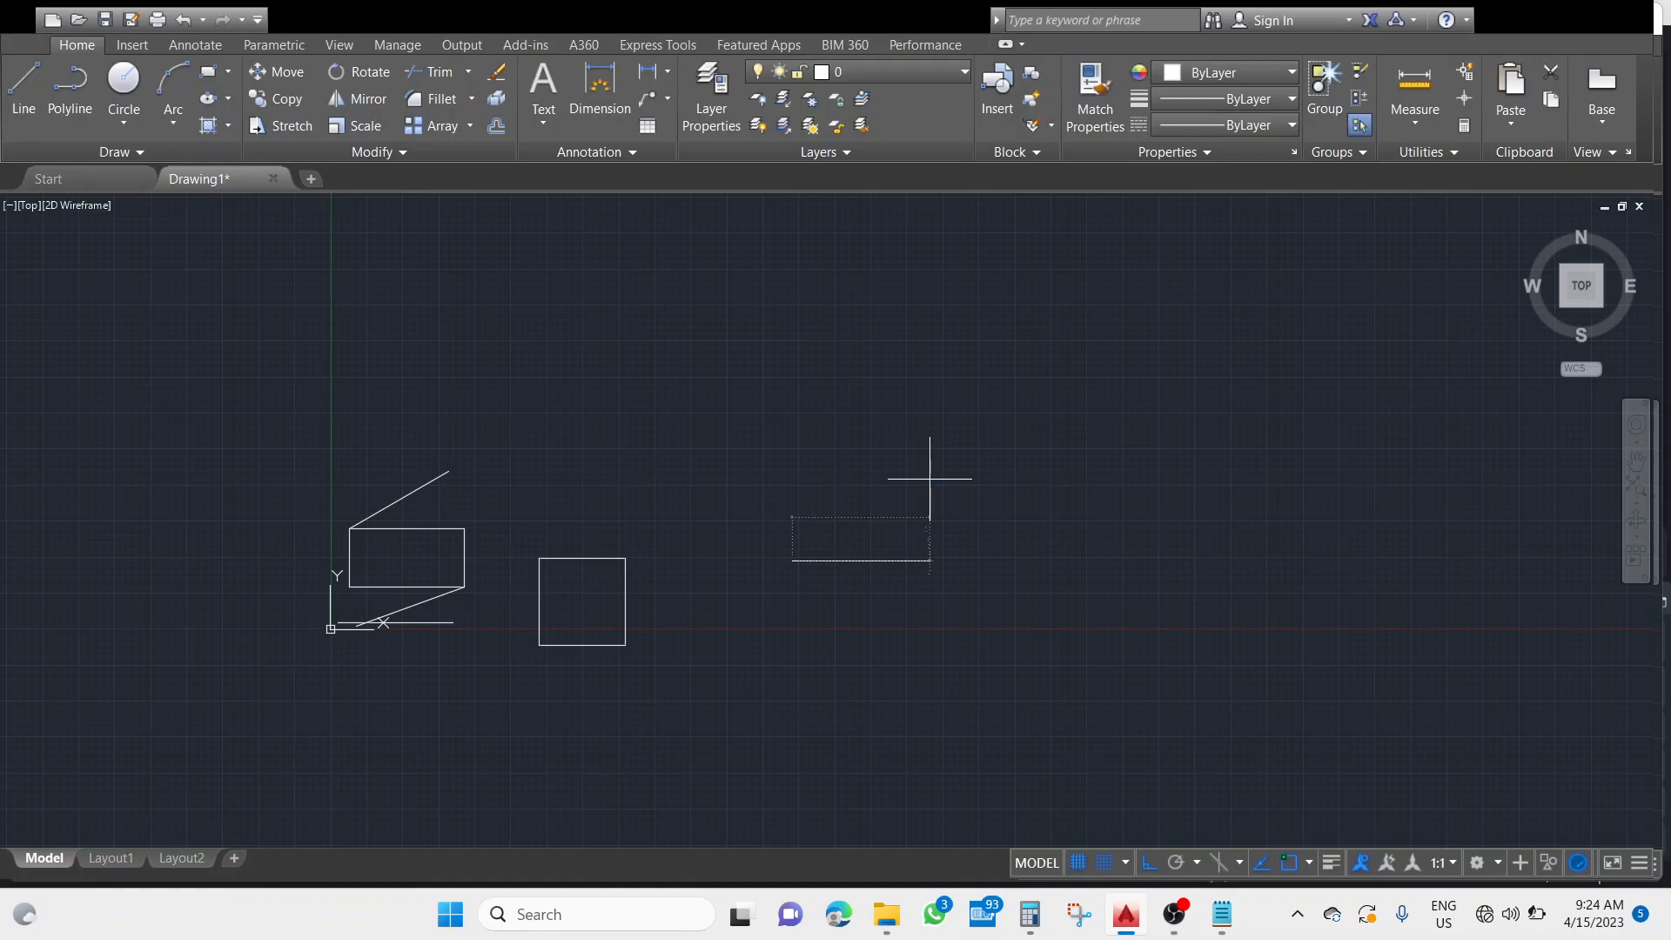
key(Return)
key(Return)
key(Return)
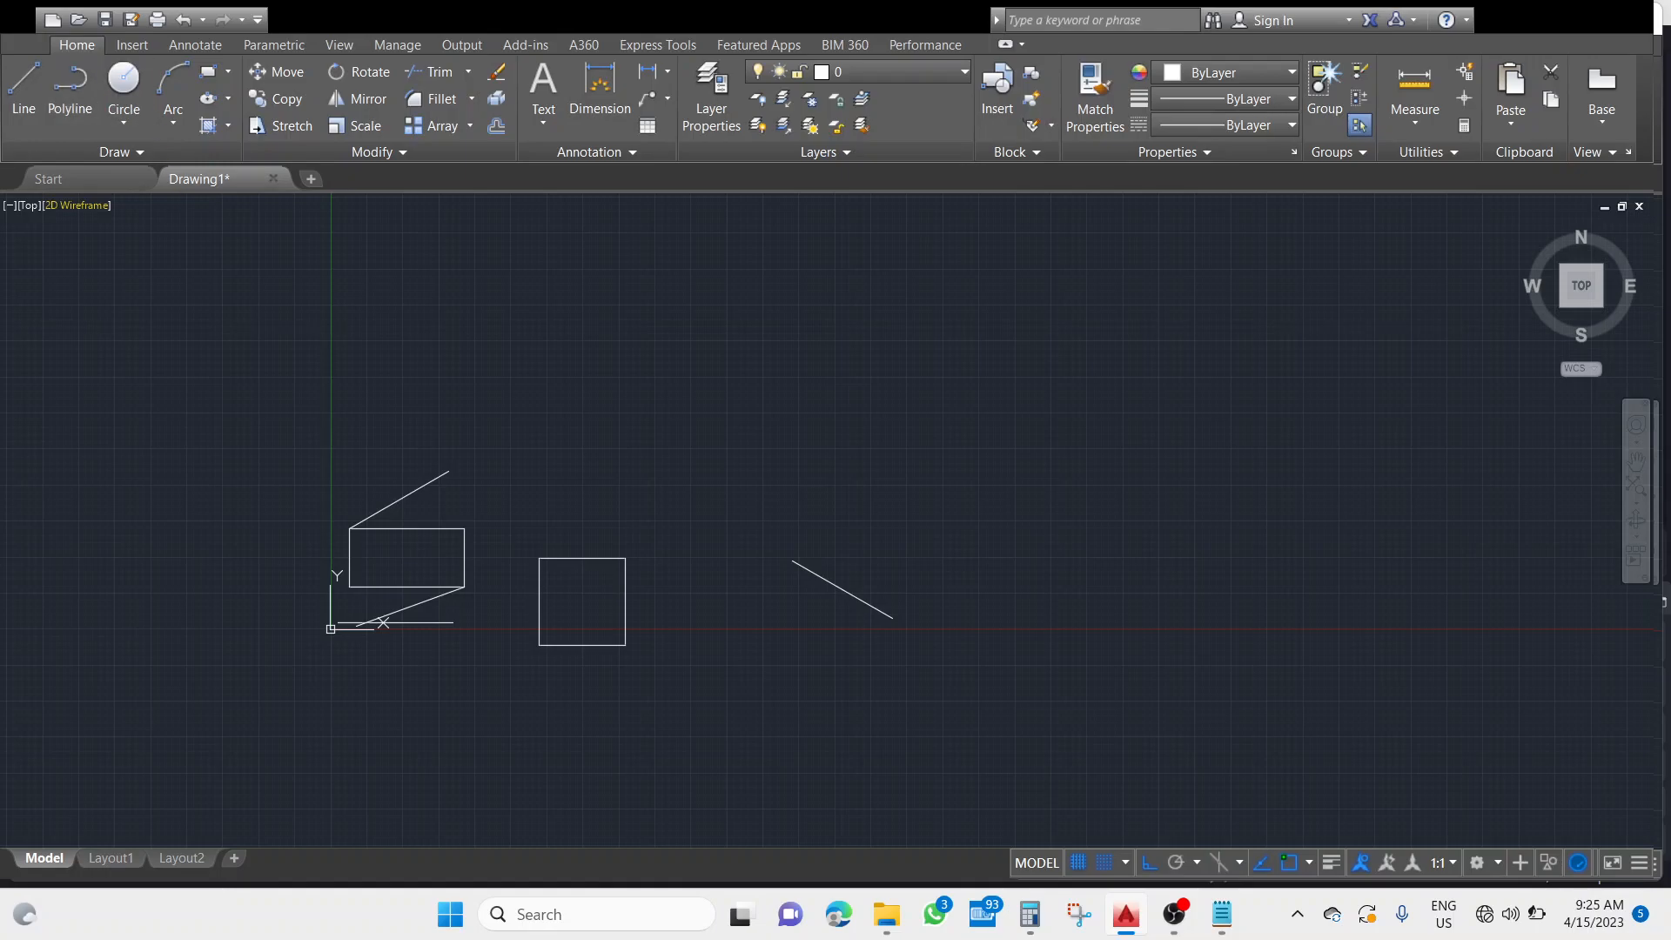
Draw a closed square with the Polyline tool above the sloping line, the same size as the square made of separate lines.
click(84, 107)
click(732, 399)
key(Return)
click(537, 558)
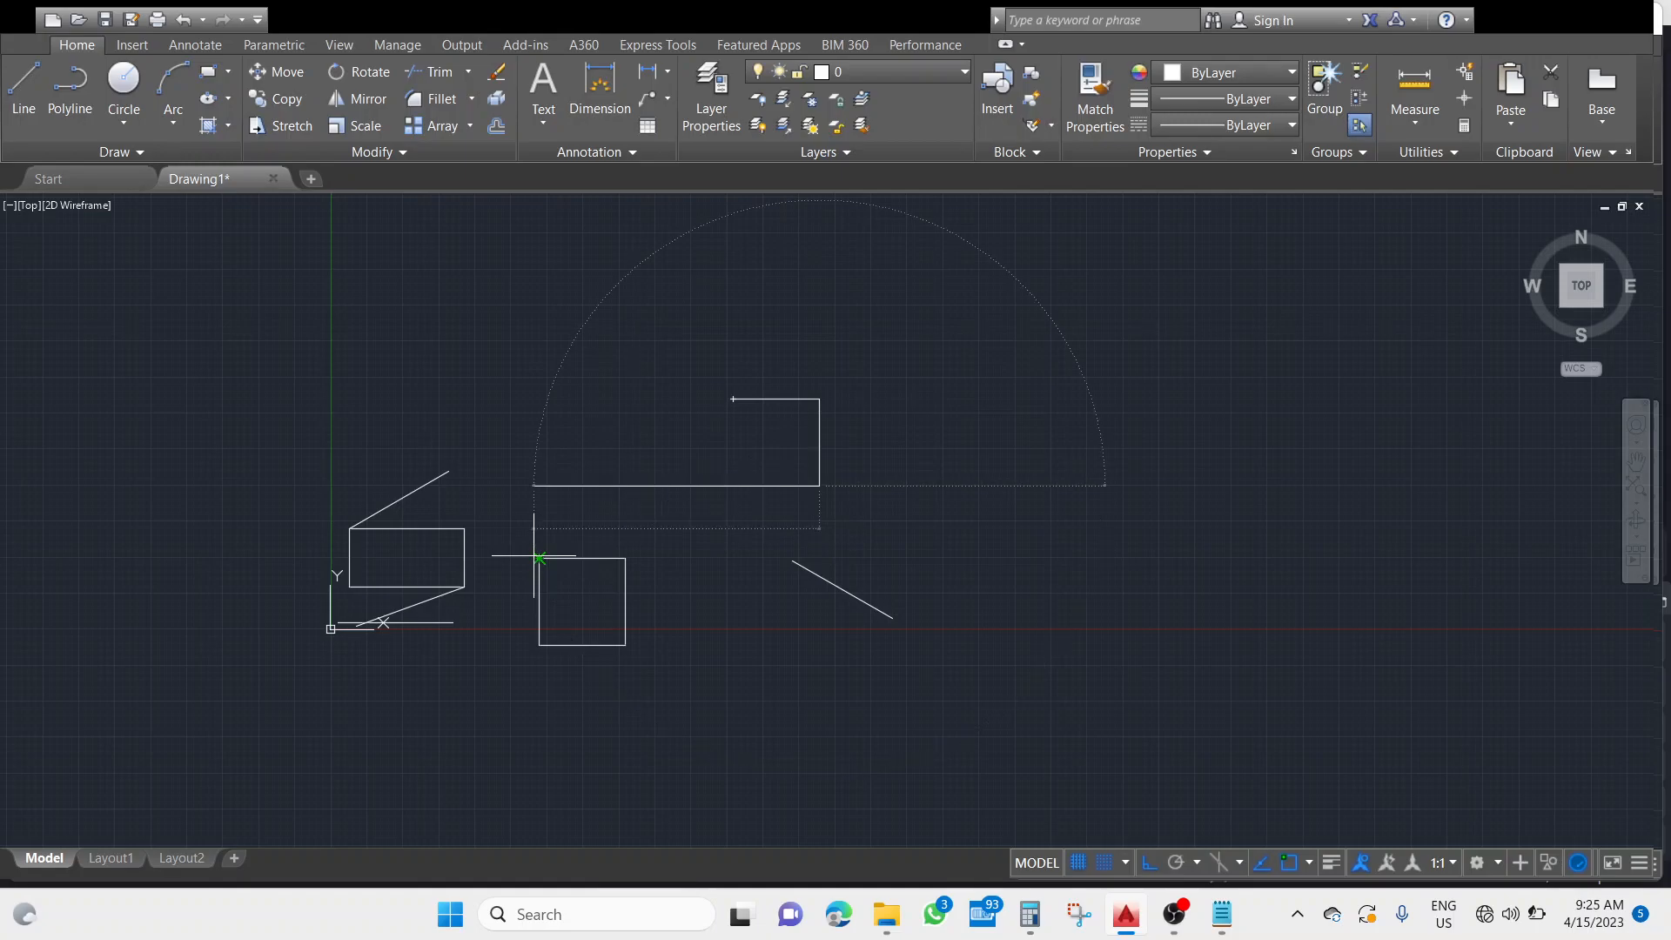
text(6)
key(Return)
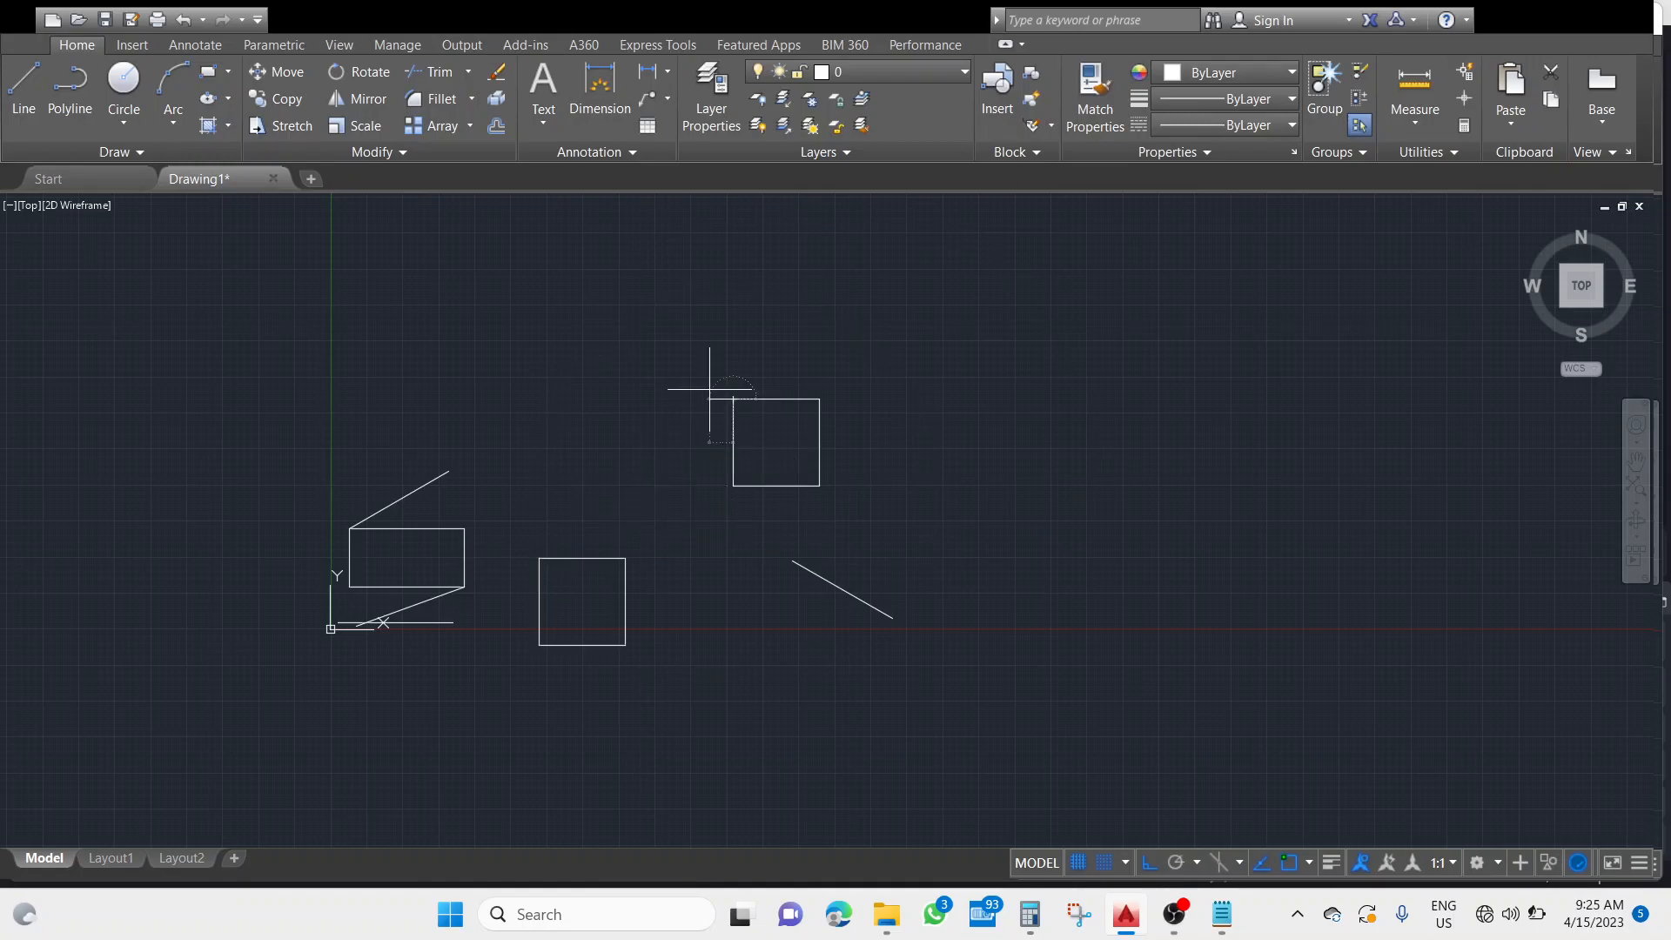
key(Escape)
Select and delete only the right side of the square made of separate lines.
click(624, 597)
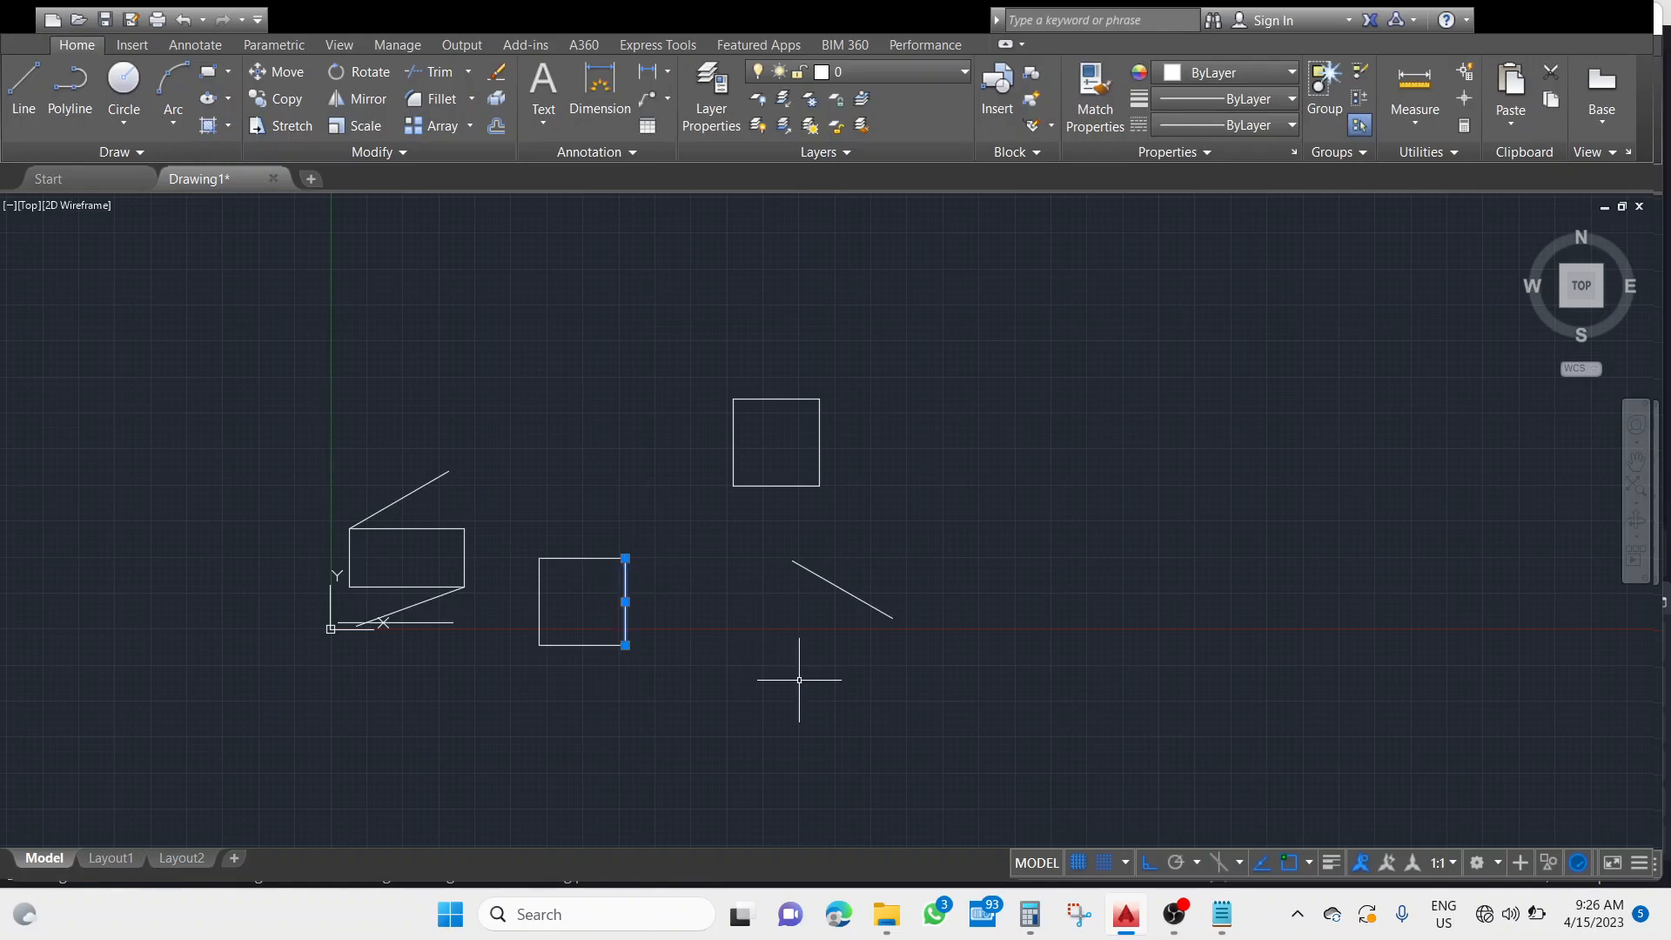
key(Escape)
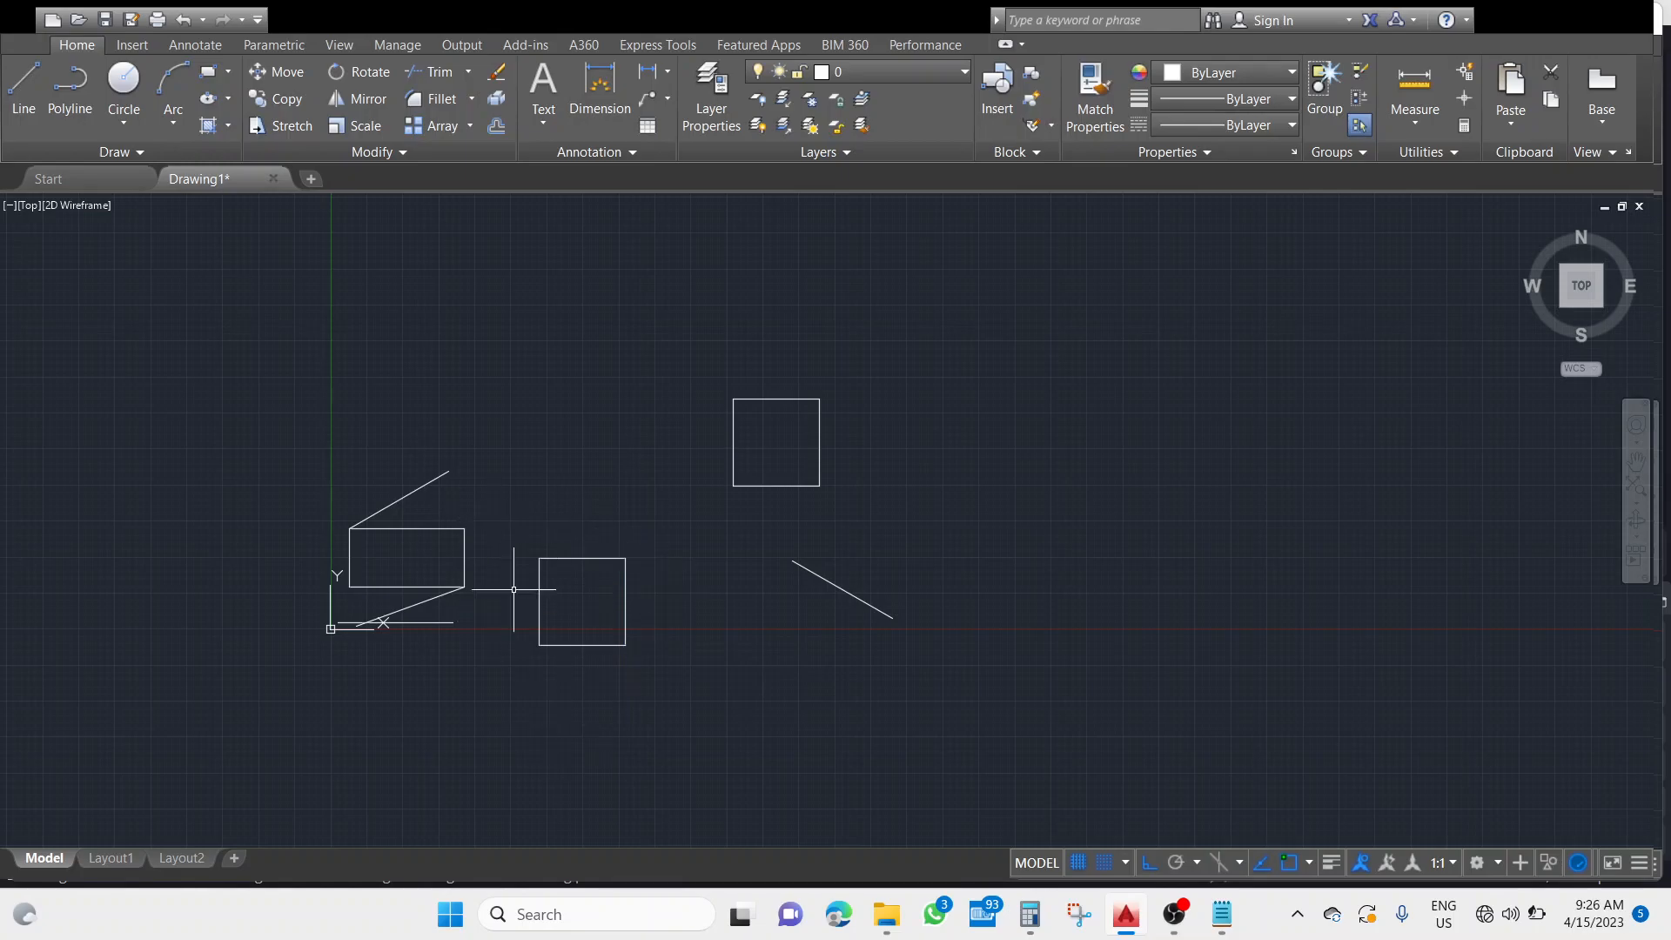
click(624, 599)
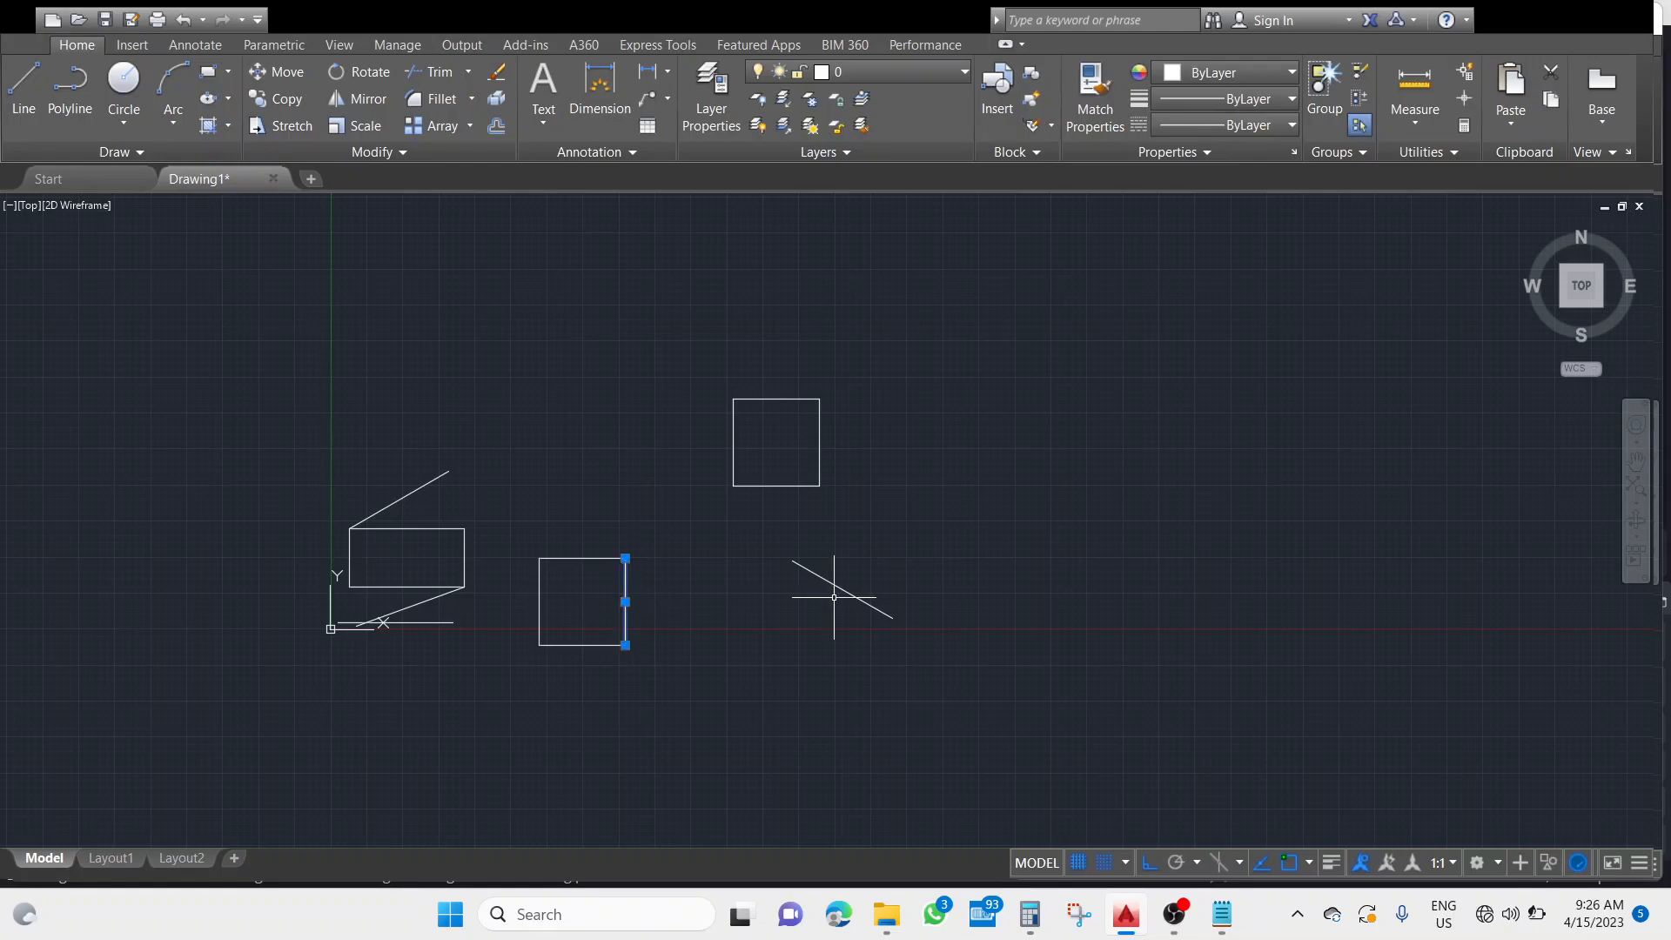
key(Escape)
click(625, 590)
key(Delete)
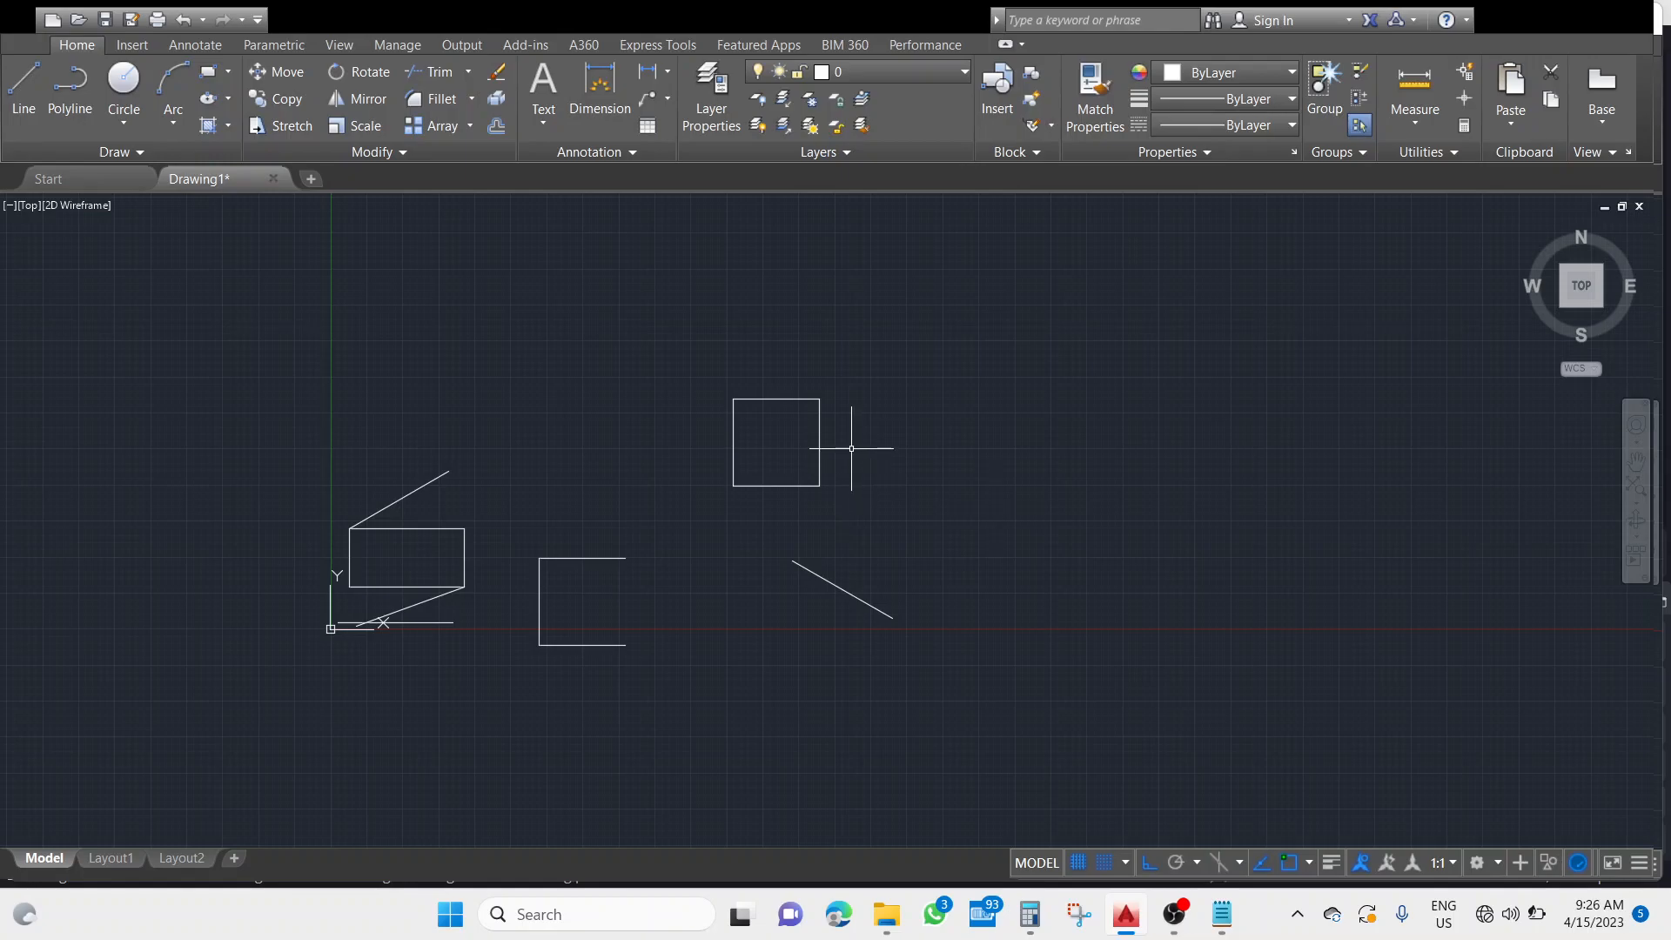
Delete the polyline square, and undo both that deletion and the removal of the other square's right side.
click(818, 436)
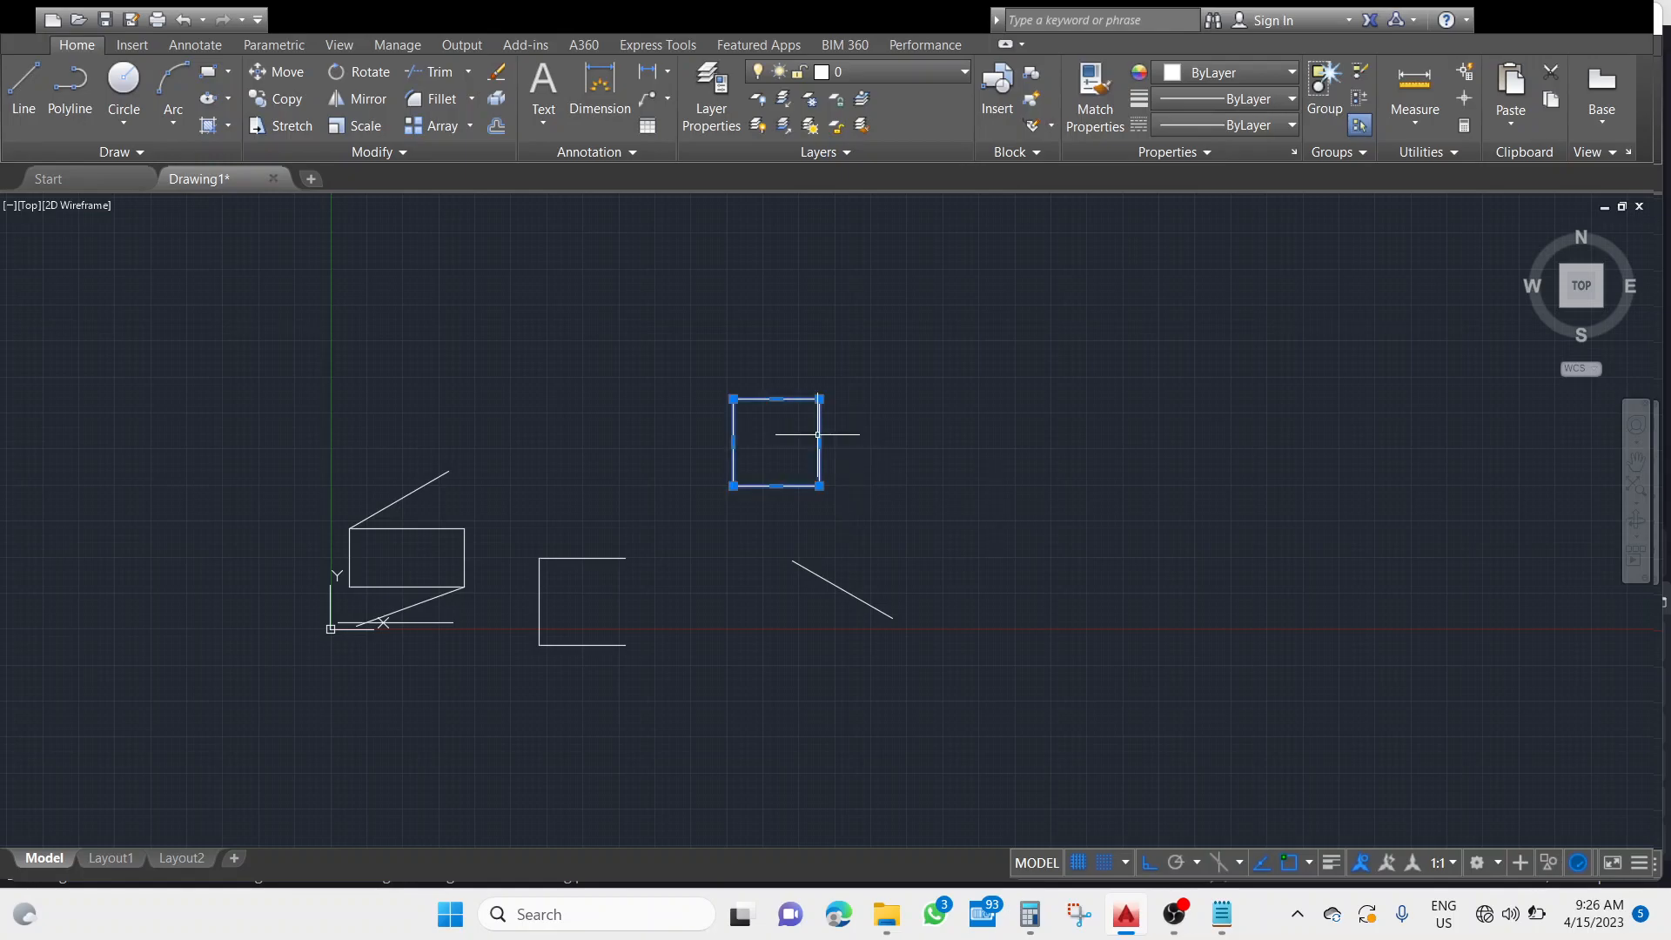
key(Delete)
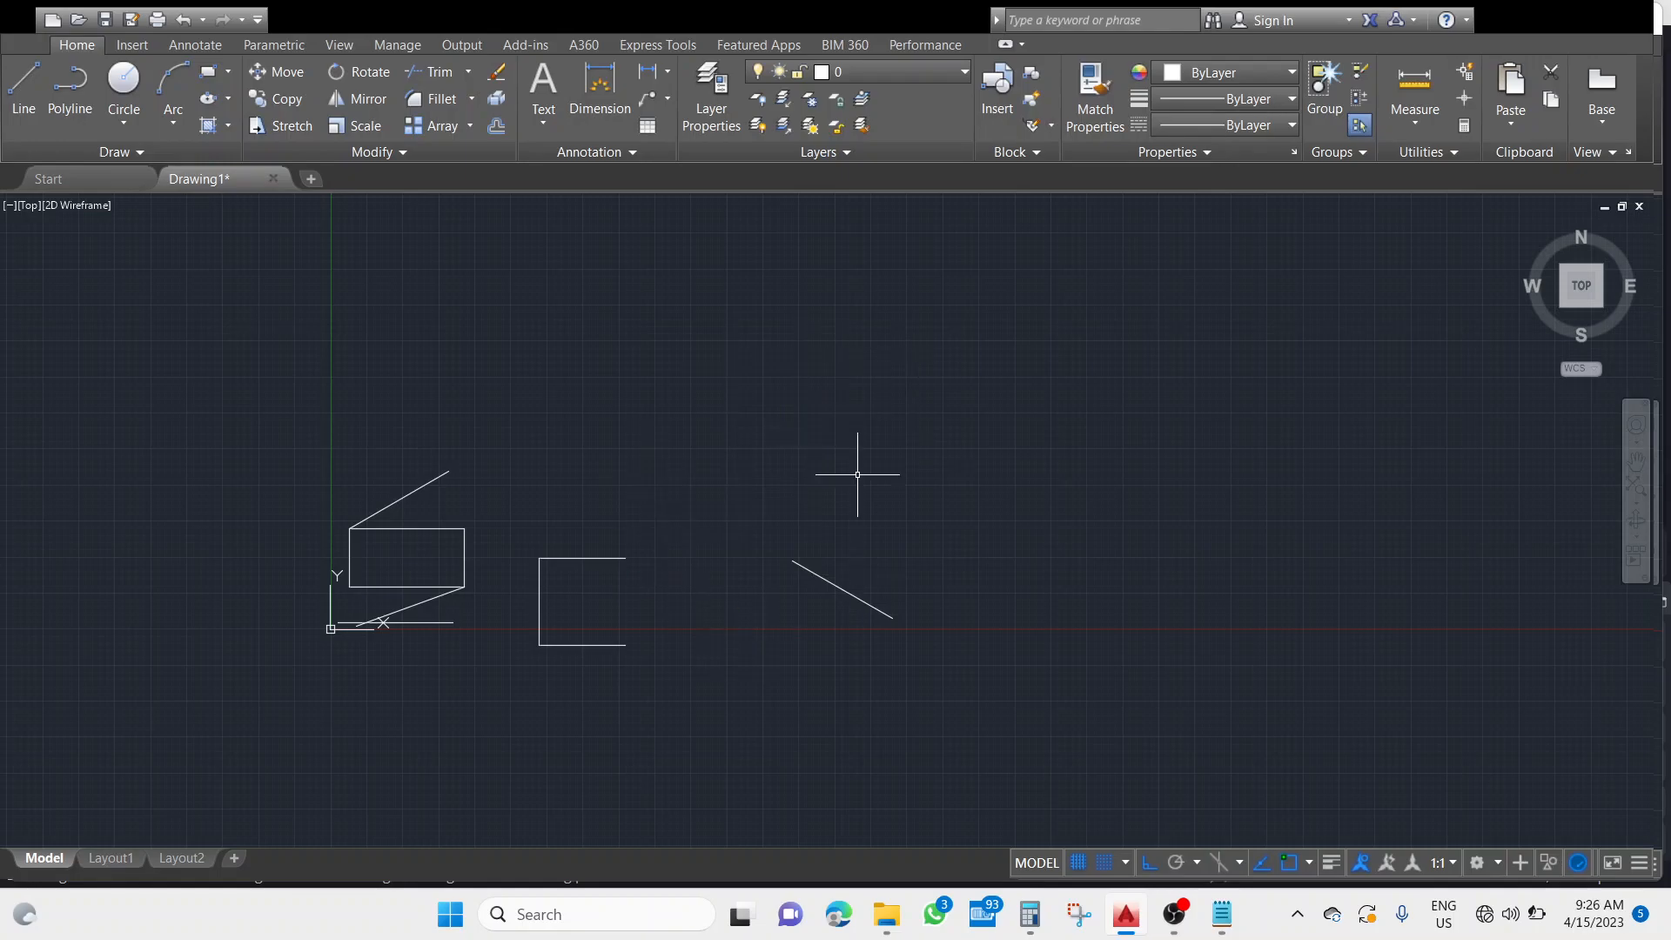
key(ctrl+z)
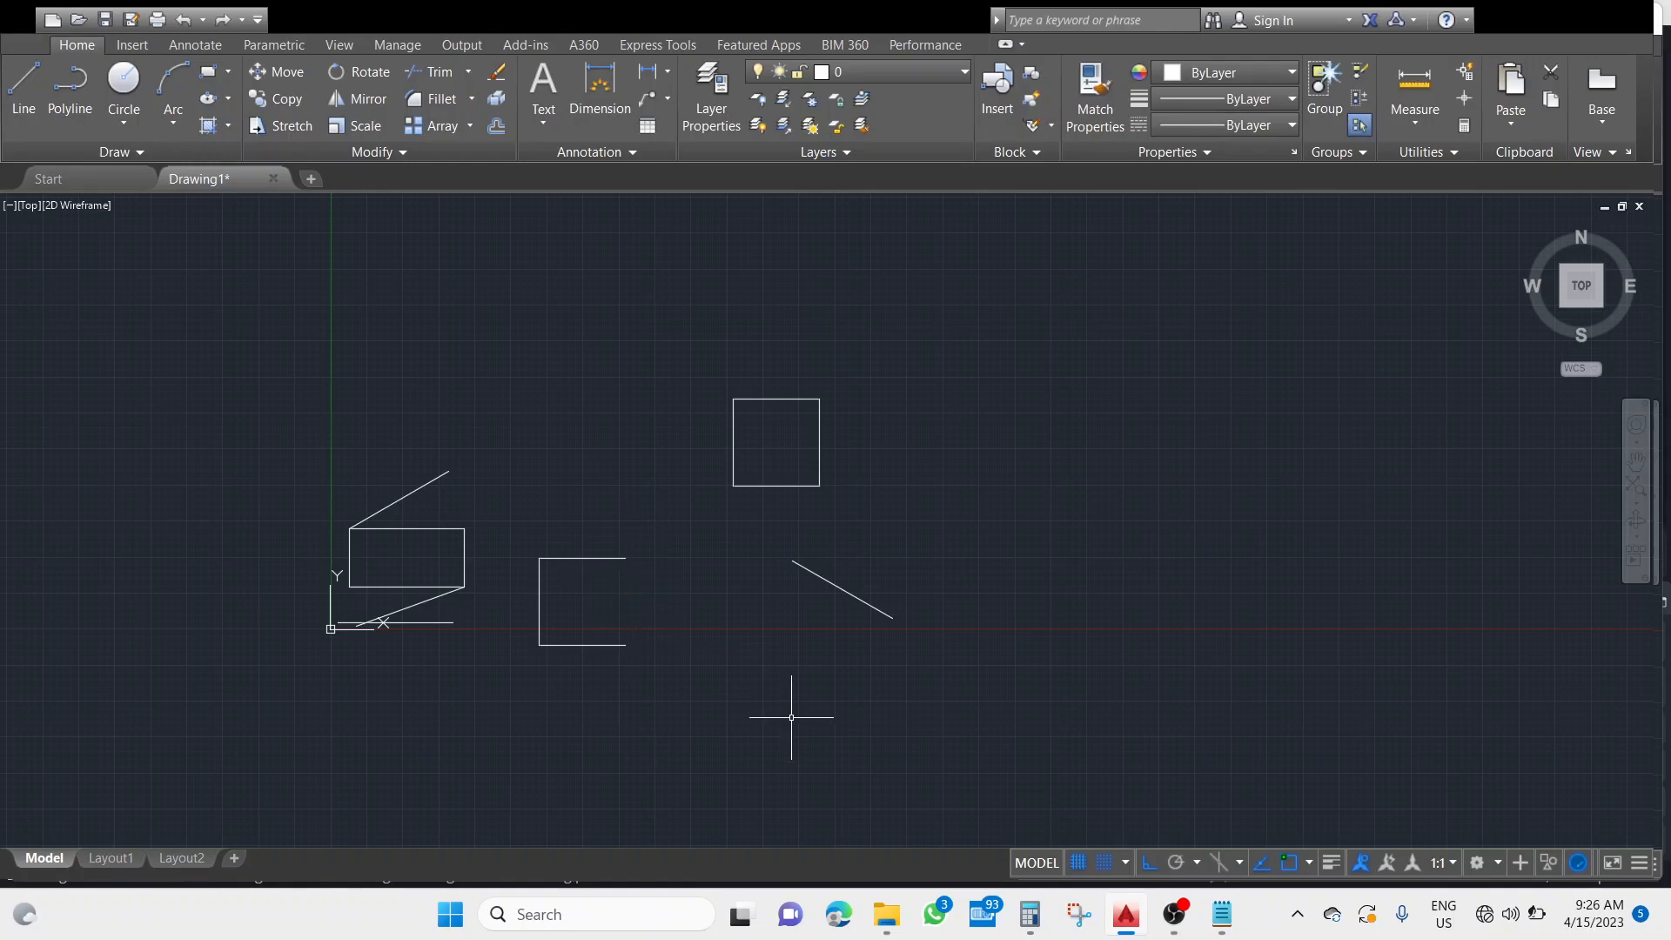
key(ctrl+z)
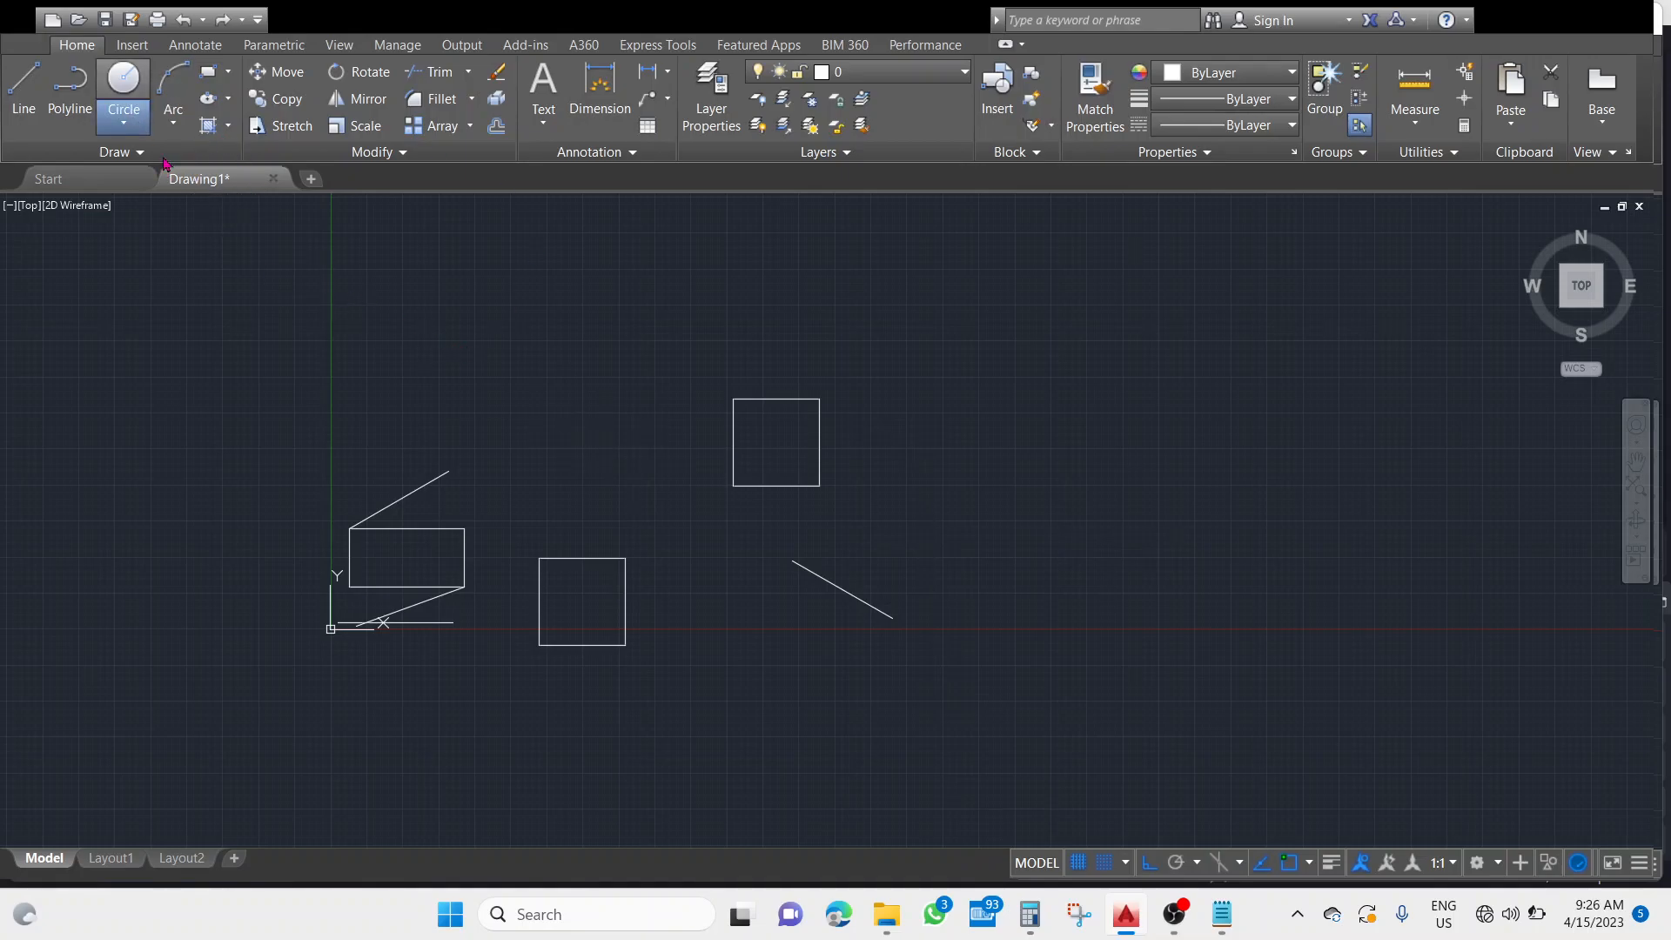
Draw a circle centred on the rectangle's upper-right corner, with a radius of about 30 percent of the rectangle's height.
click(146, 85)
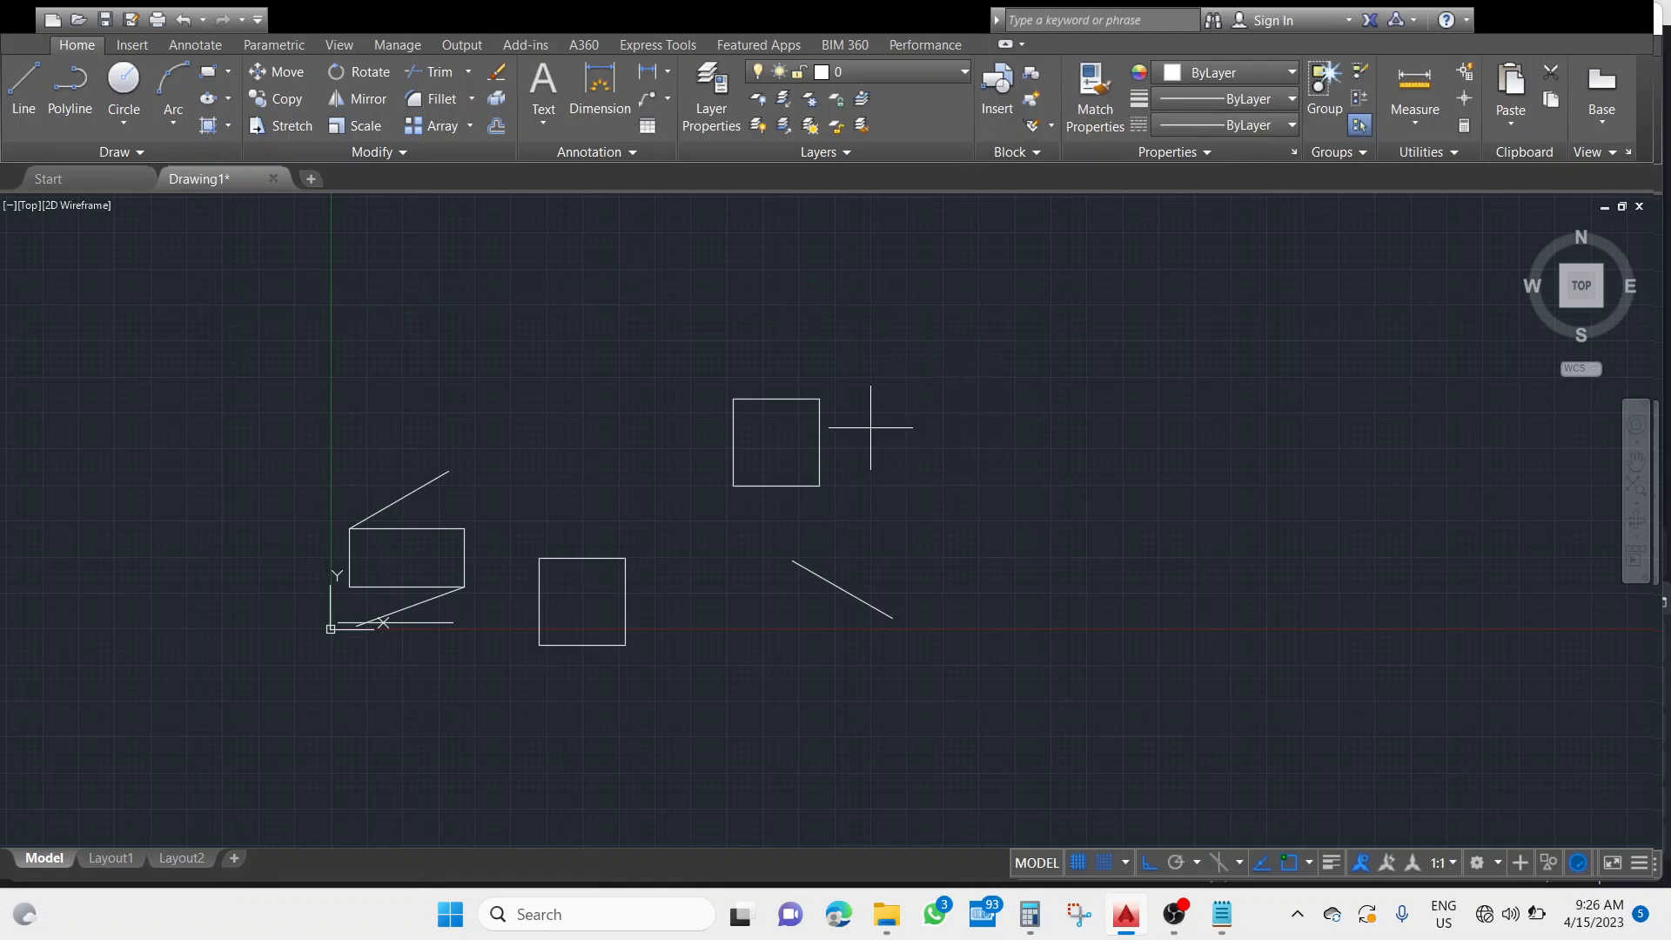
click(464, 528)
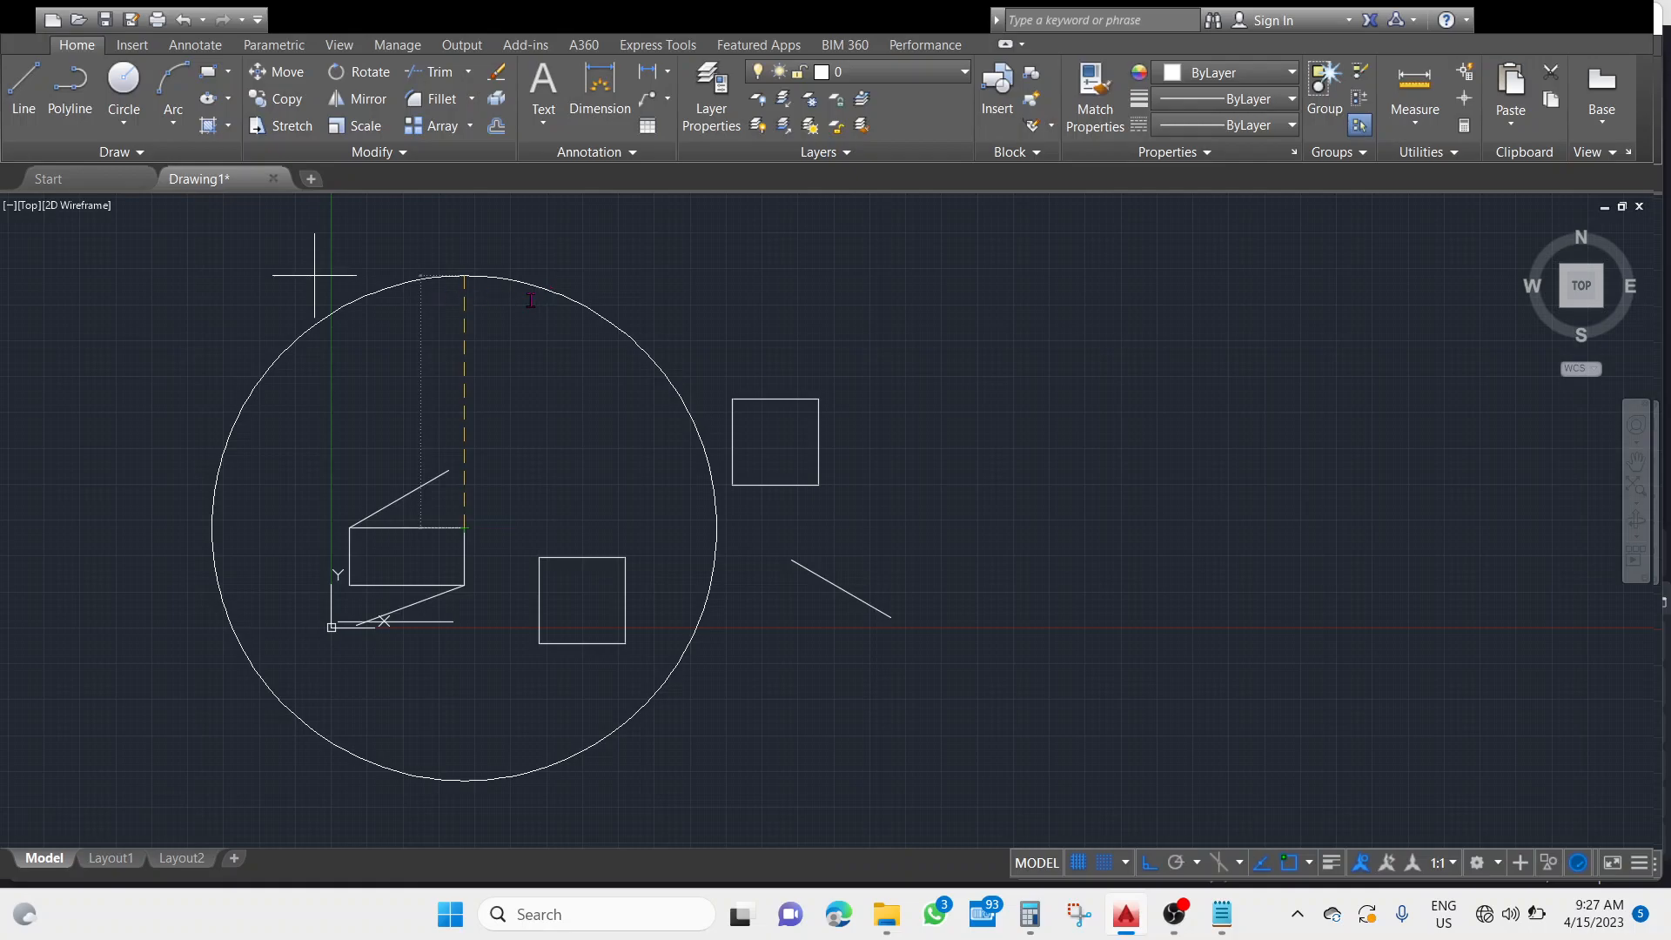
key(Return)
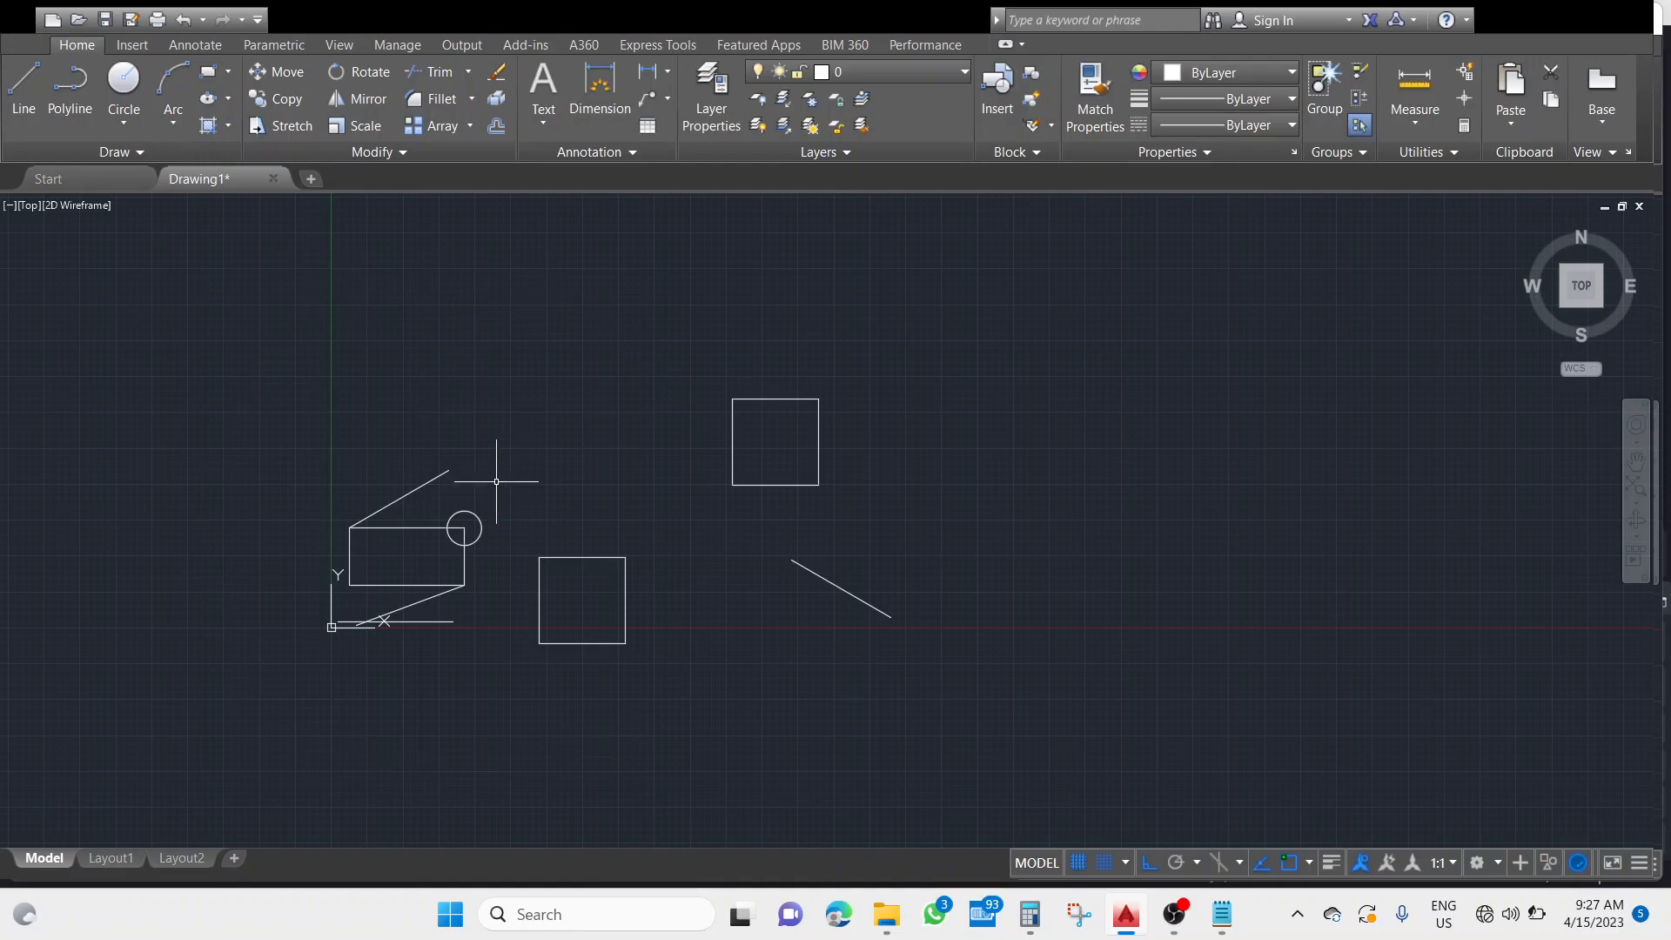
scroll(488, 526, up, 2)
scroll(481, 527, up, 3)
mouse_move(499, 522)
middle_down()
mouse_move(832, 548)
mouse_move(818, 519)
mouse_move(738, 506)
middle_up()
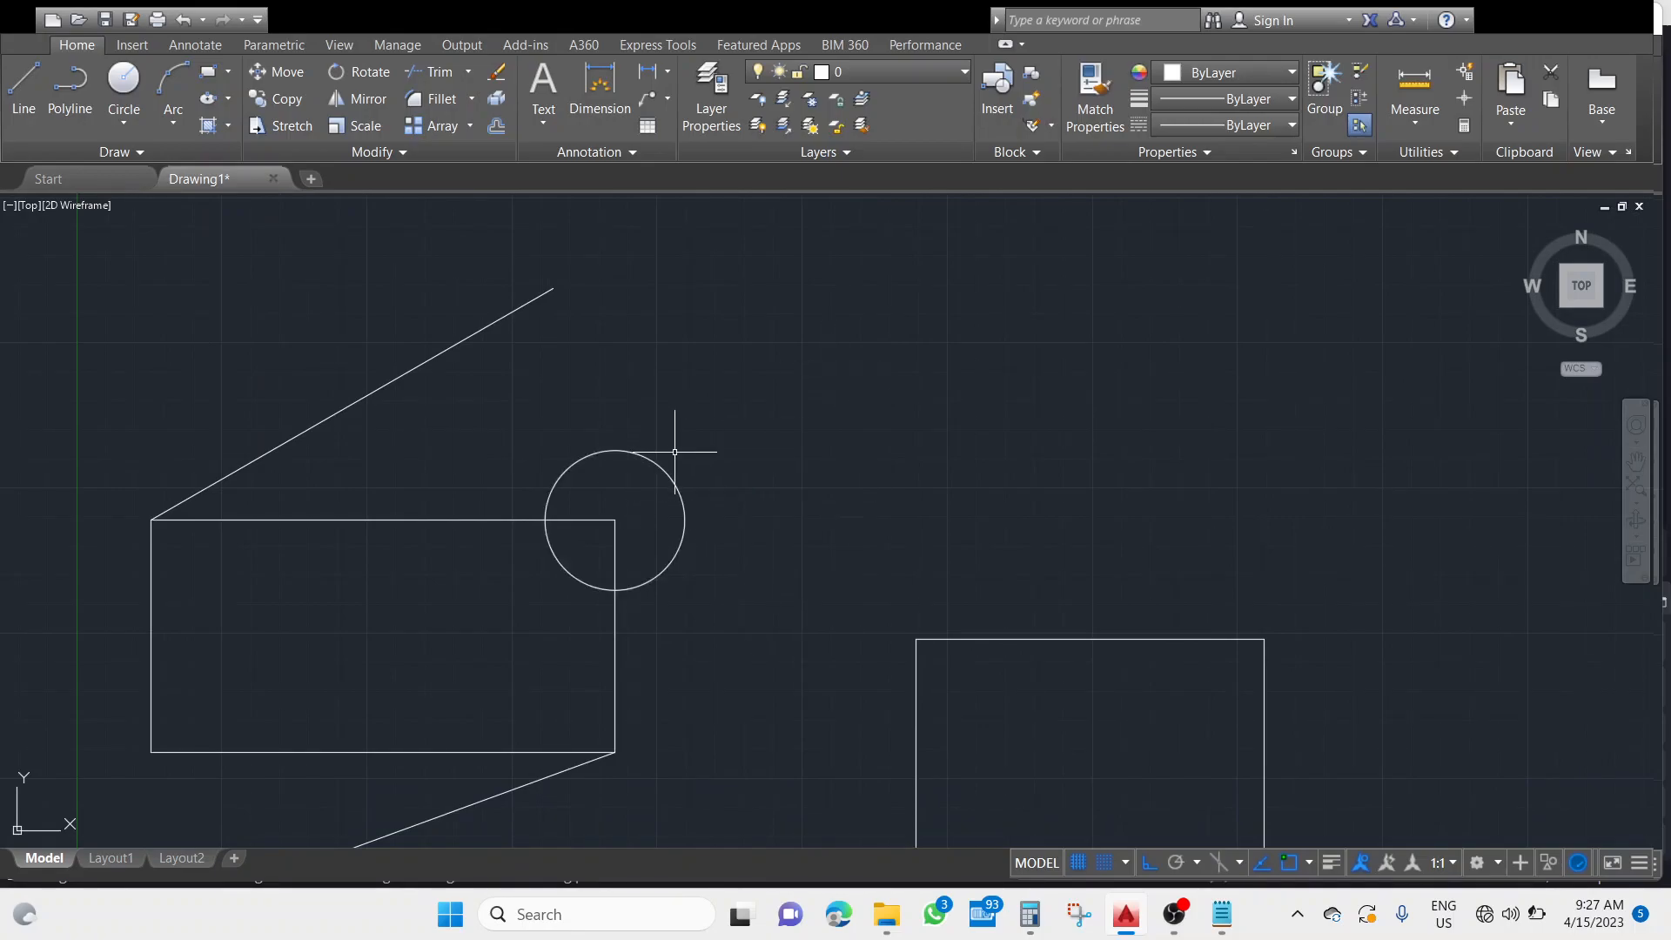
click(126, 87)
click(615, 519)
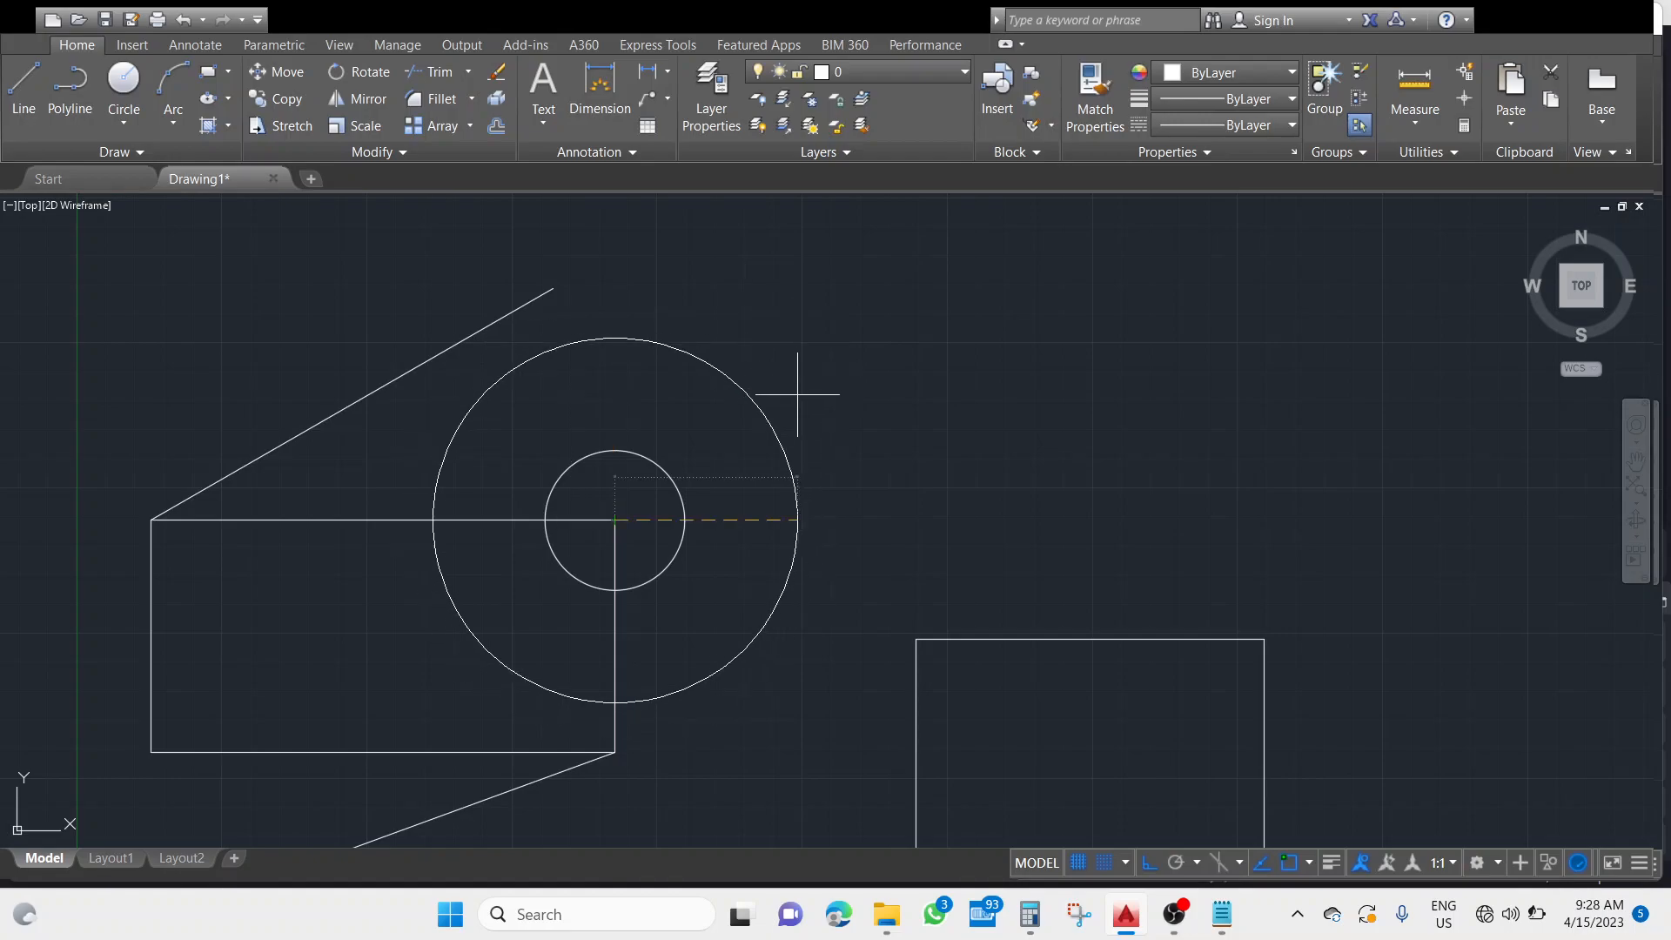
click(581, 305)
text(d)
key(Return)
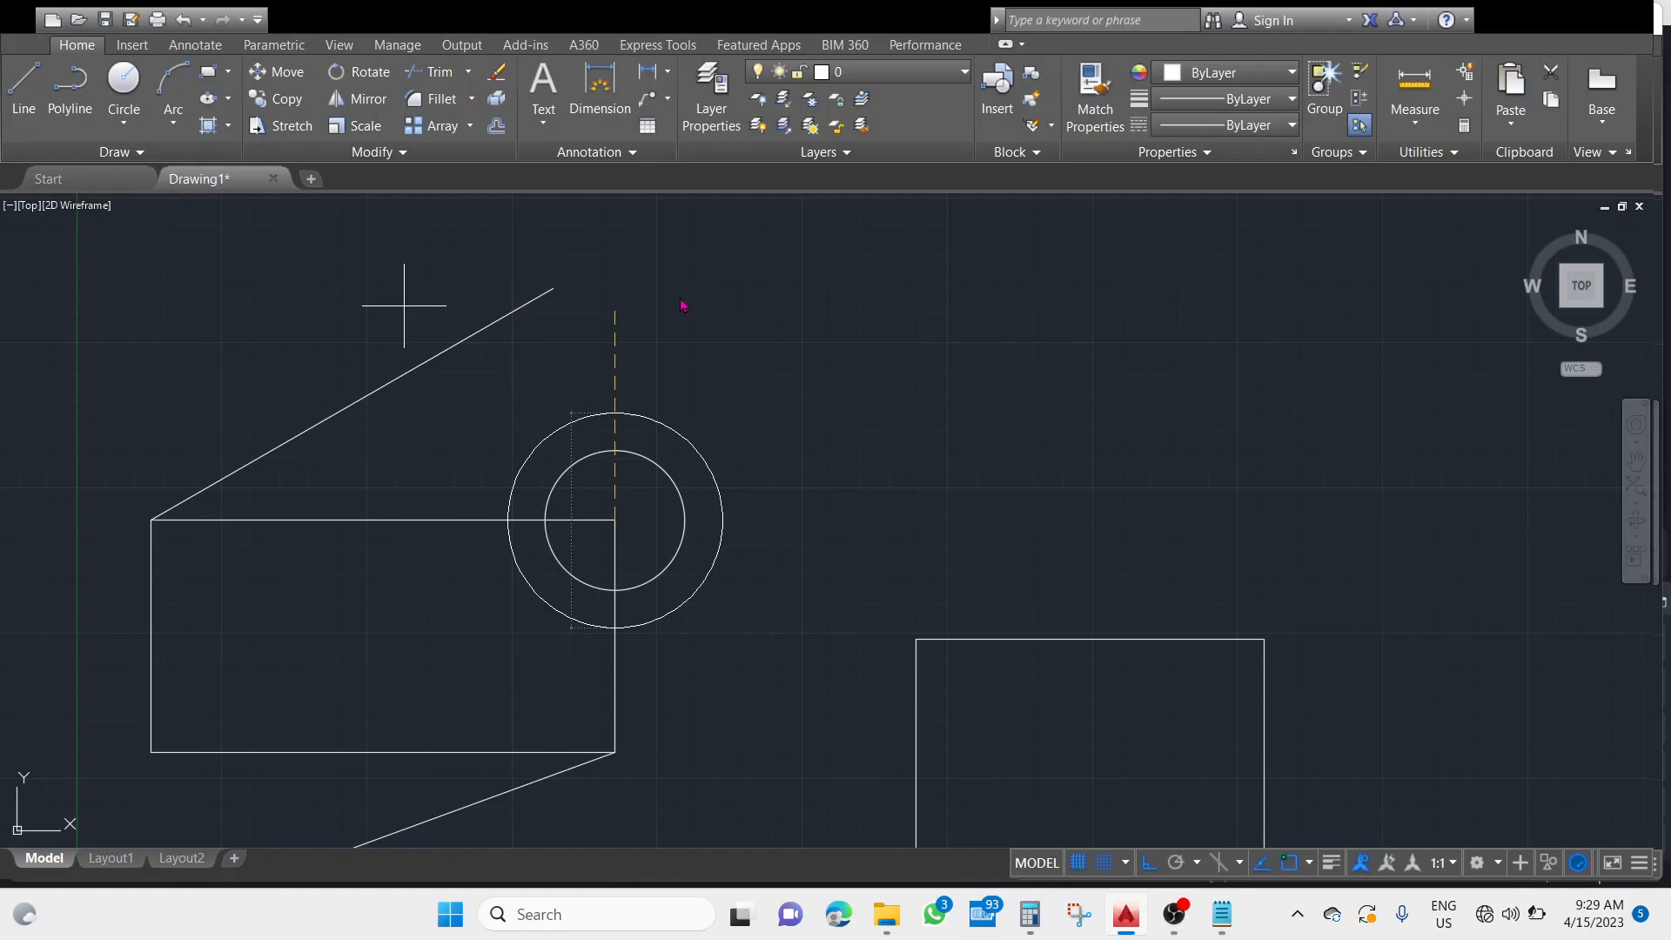
key(Escape)
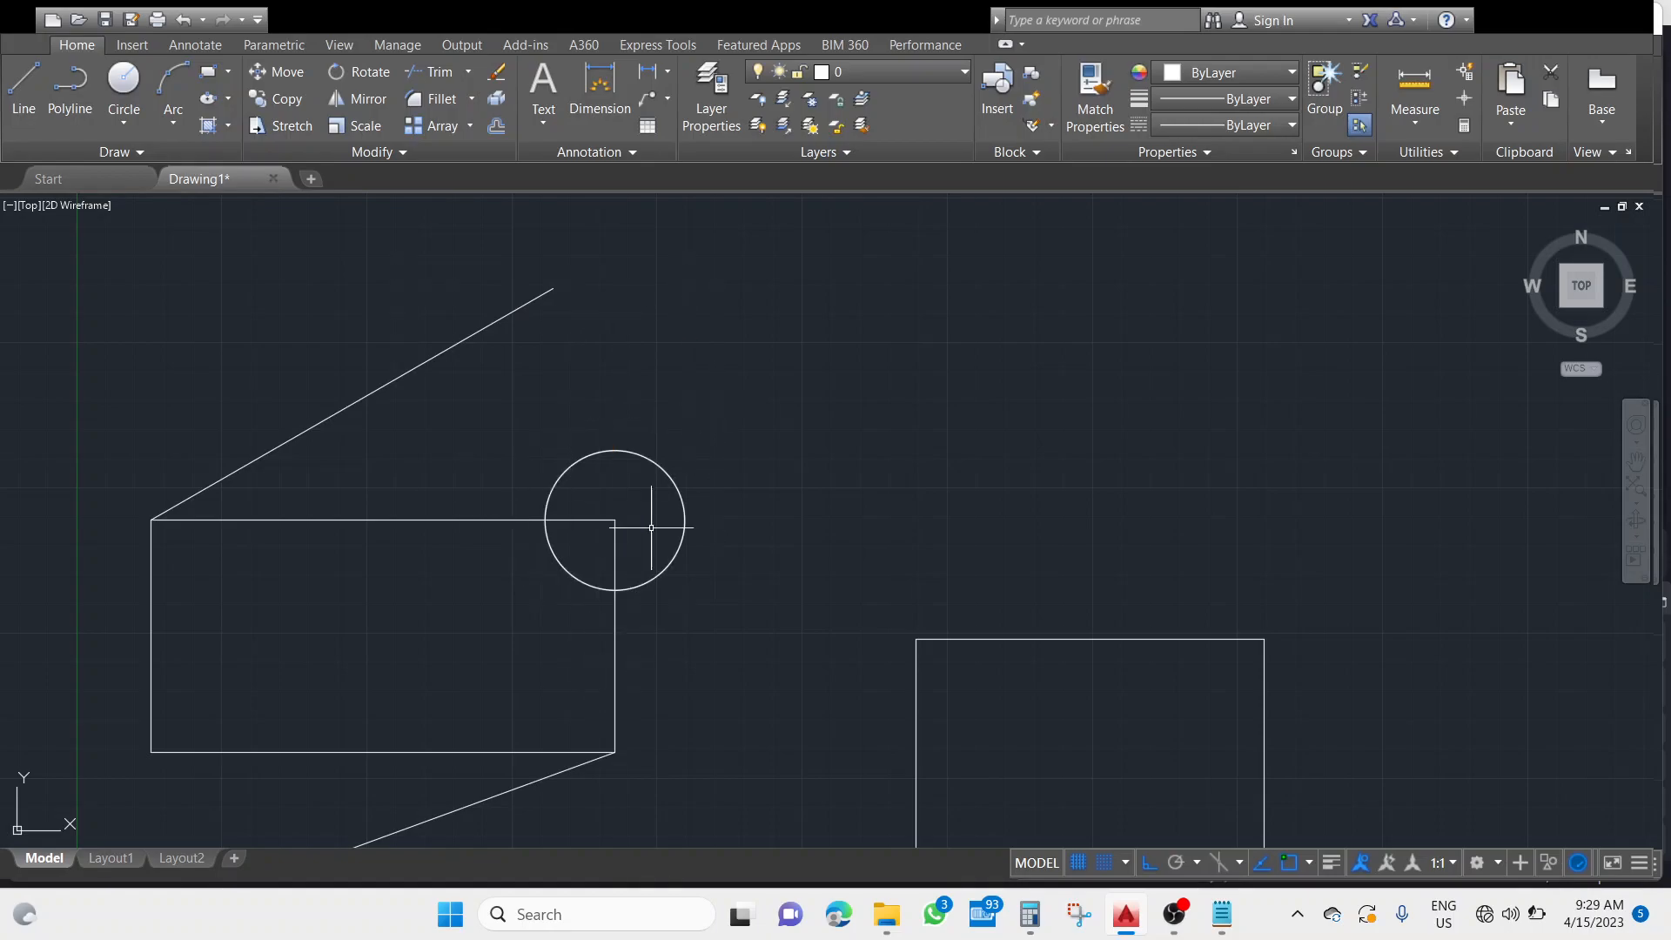
Draw a larger concentric circle on the rectangle's upper-right corner using the Diameter option with a diameter of 120.
click(782, 435)
click(833, 610)
click(614, 520)
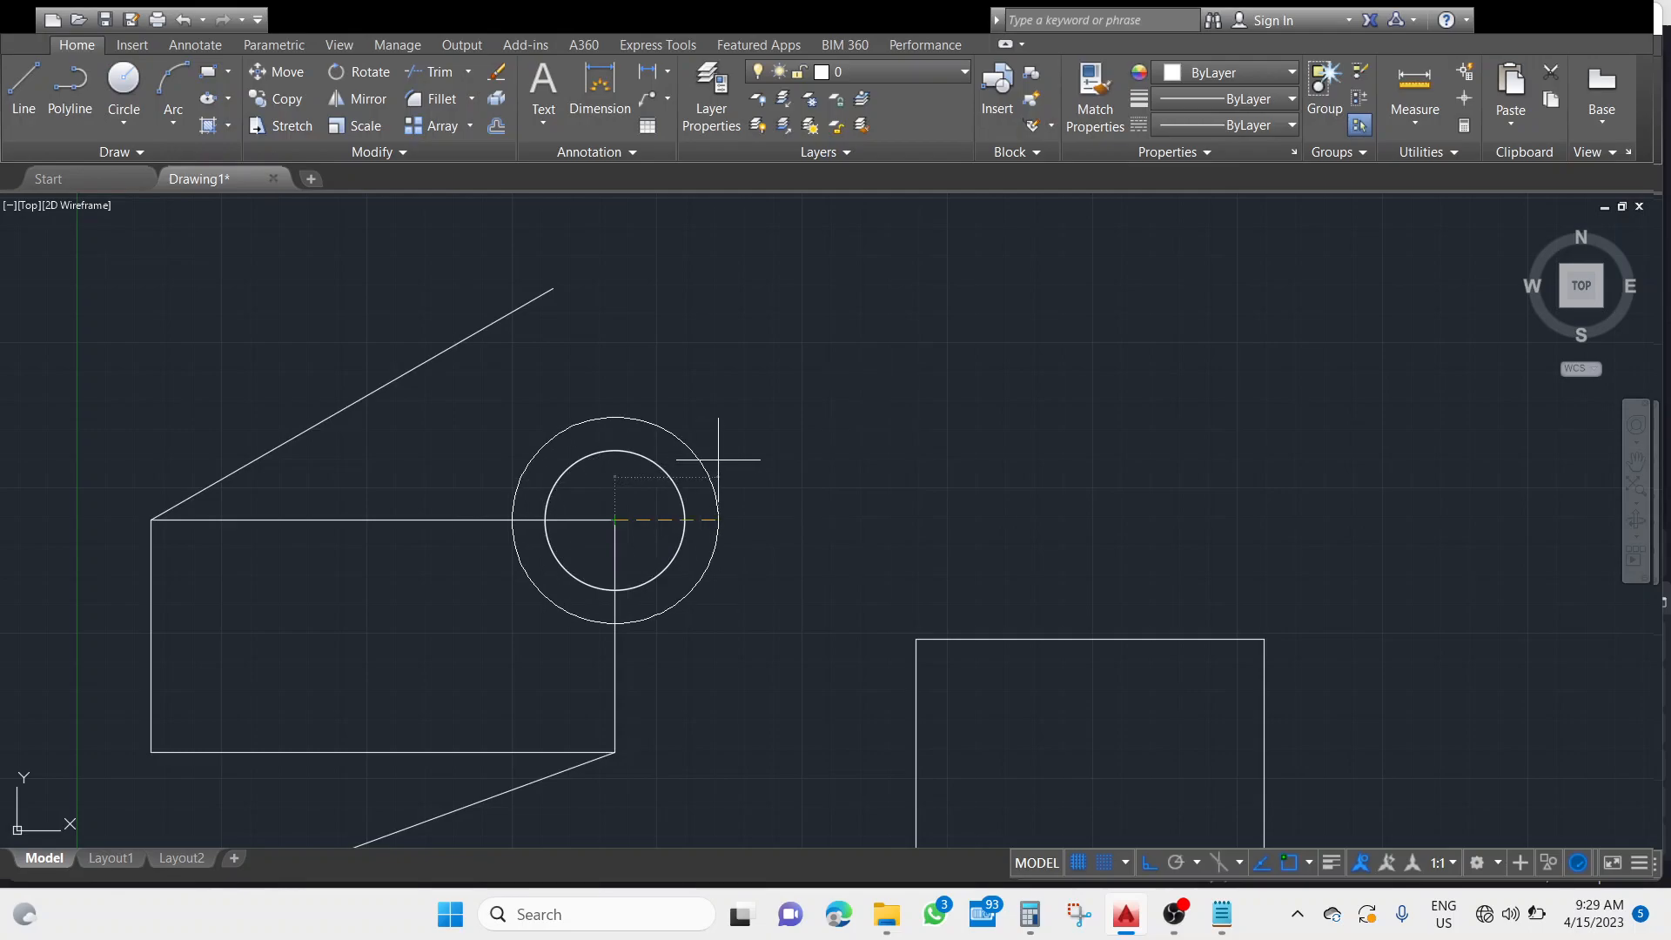
text(d)
key(Return)
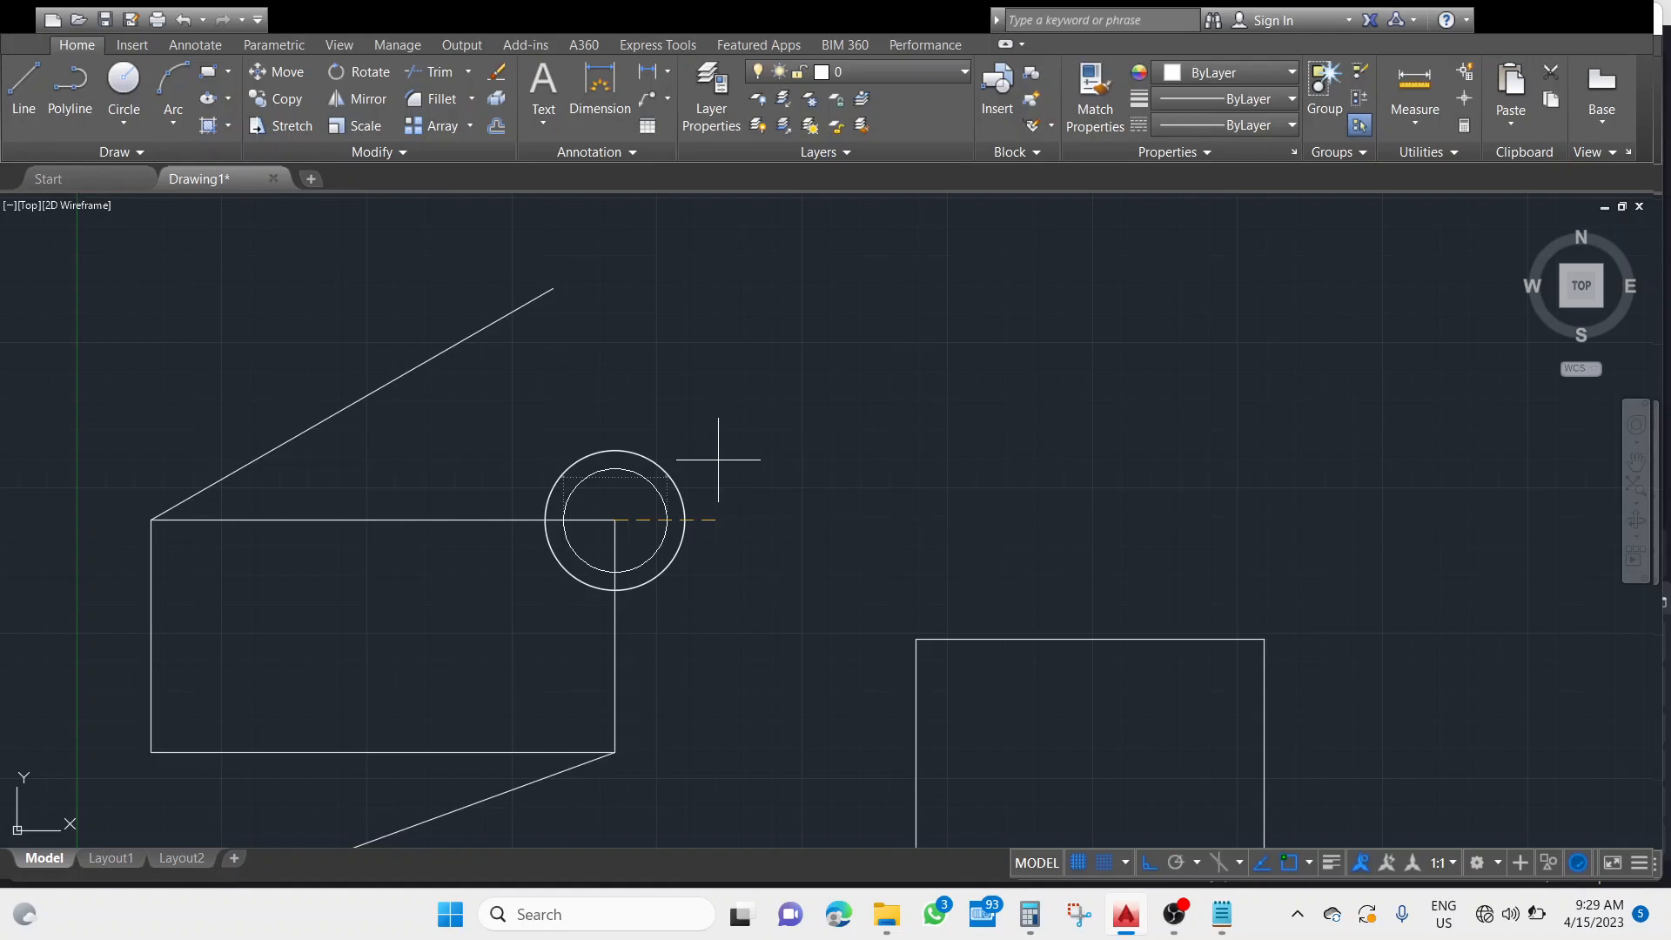
text(120)
key(Return)
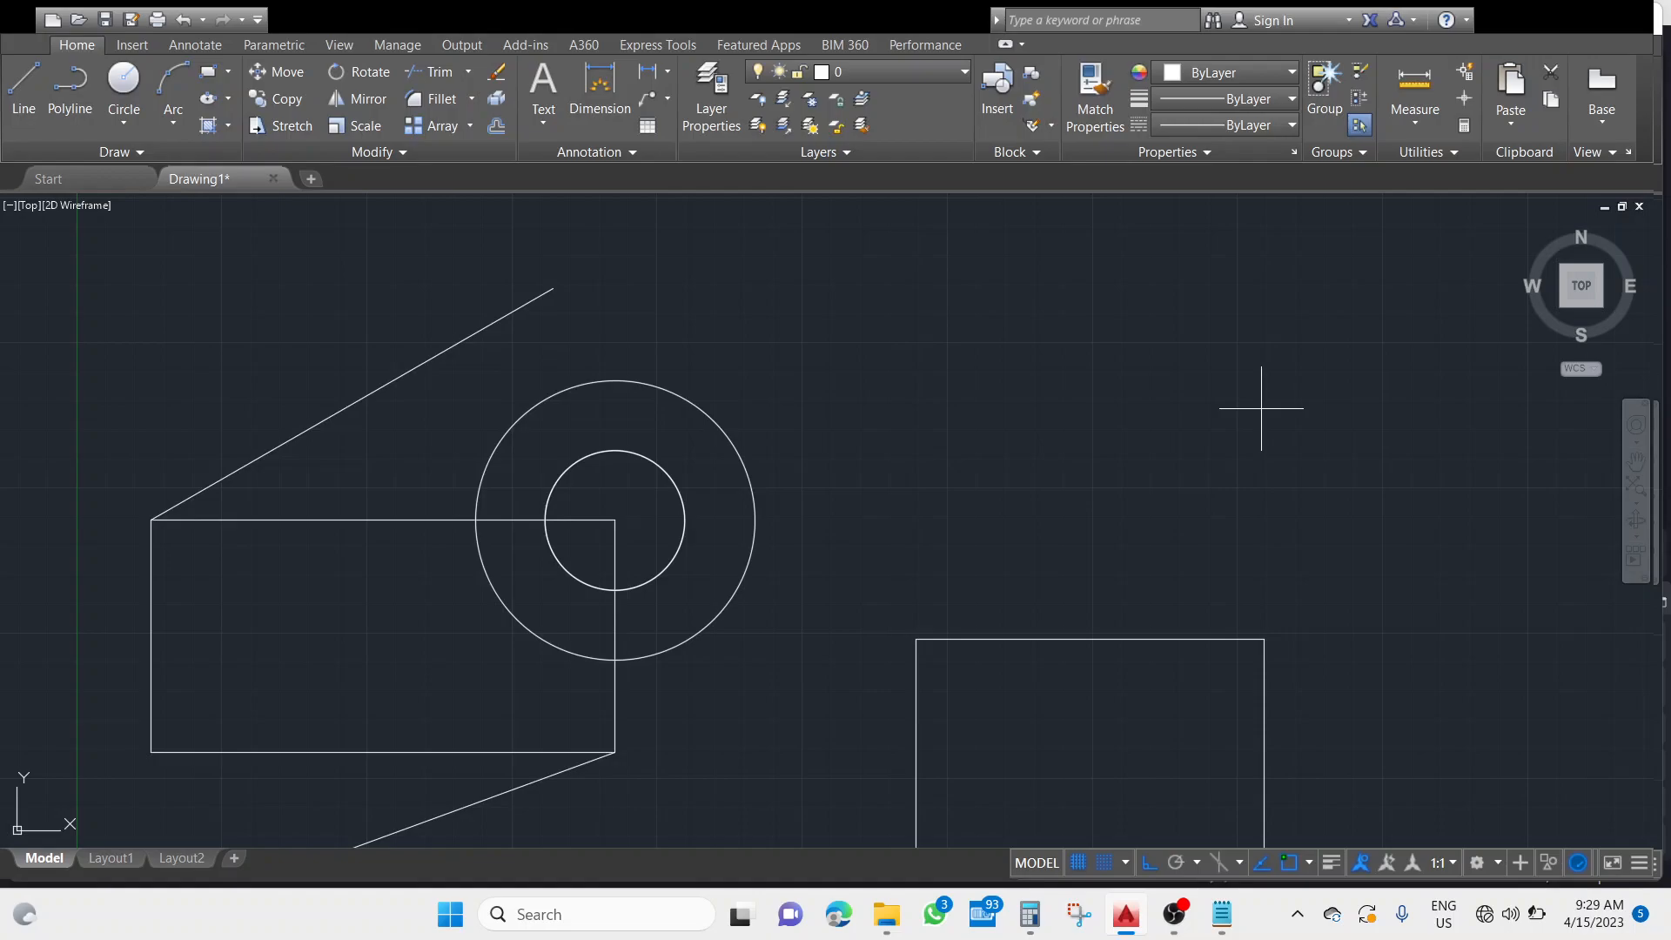
Draw a circle centred on the lower square's upper-right corner using the Diameter option with a diameter of 150.
click(1263, 639)
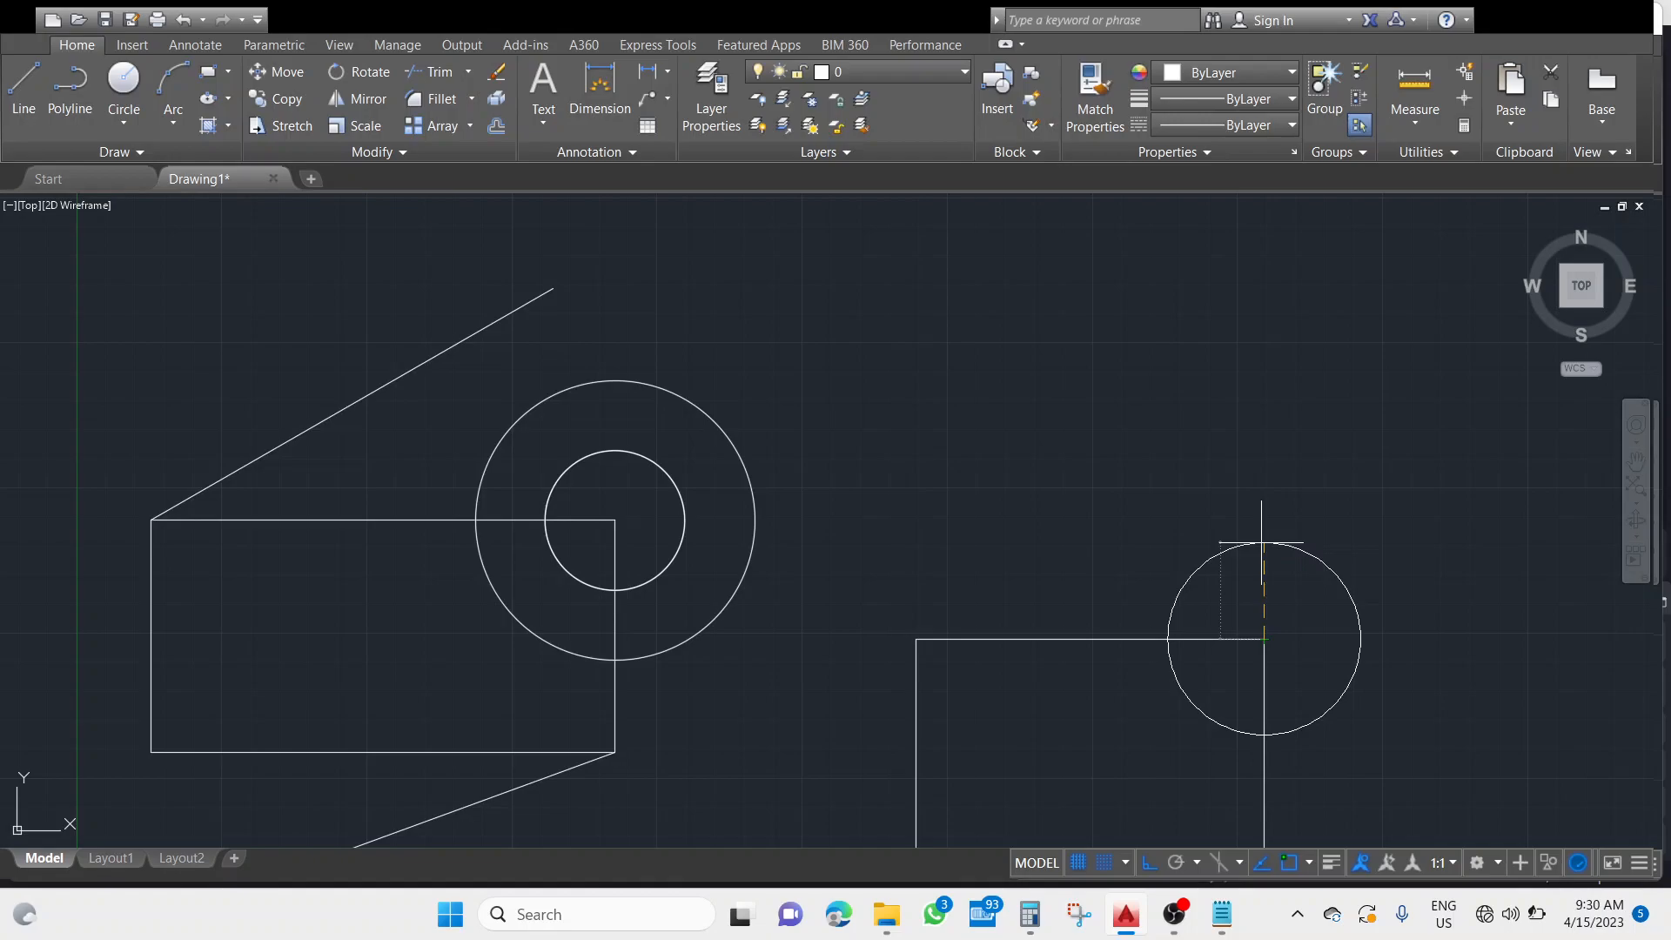
text(d)
key(Return)
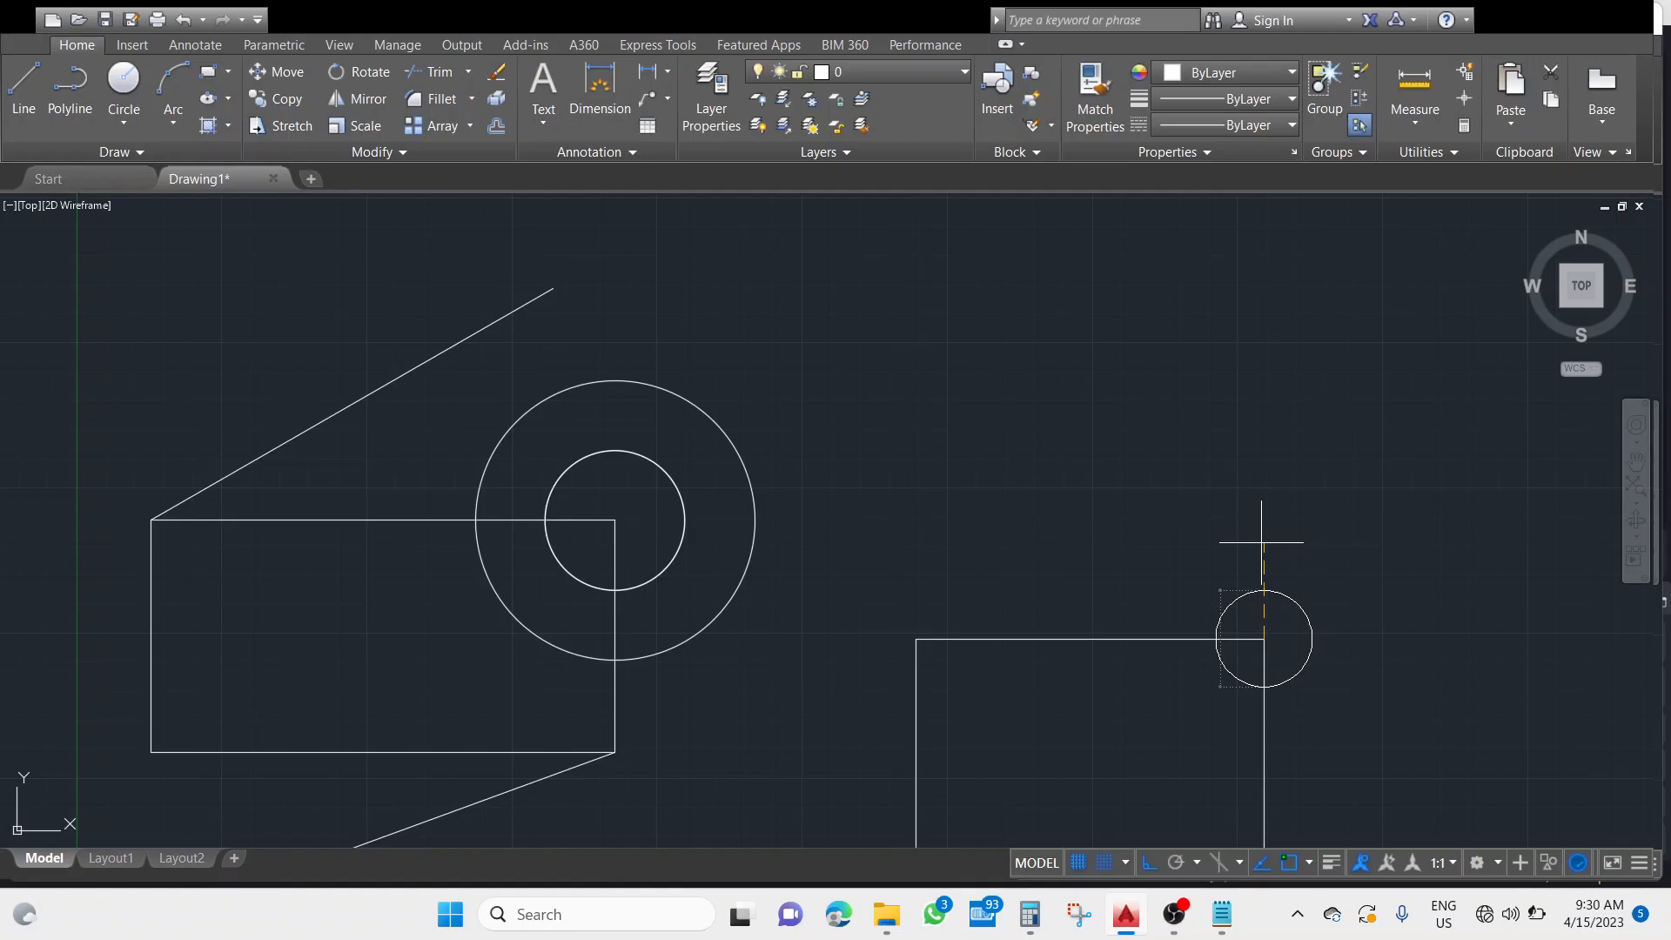
text(150)
key(Return)
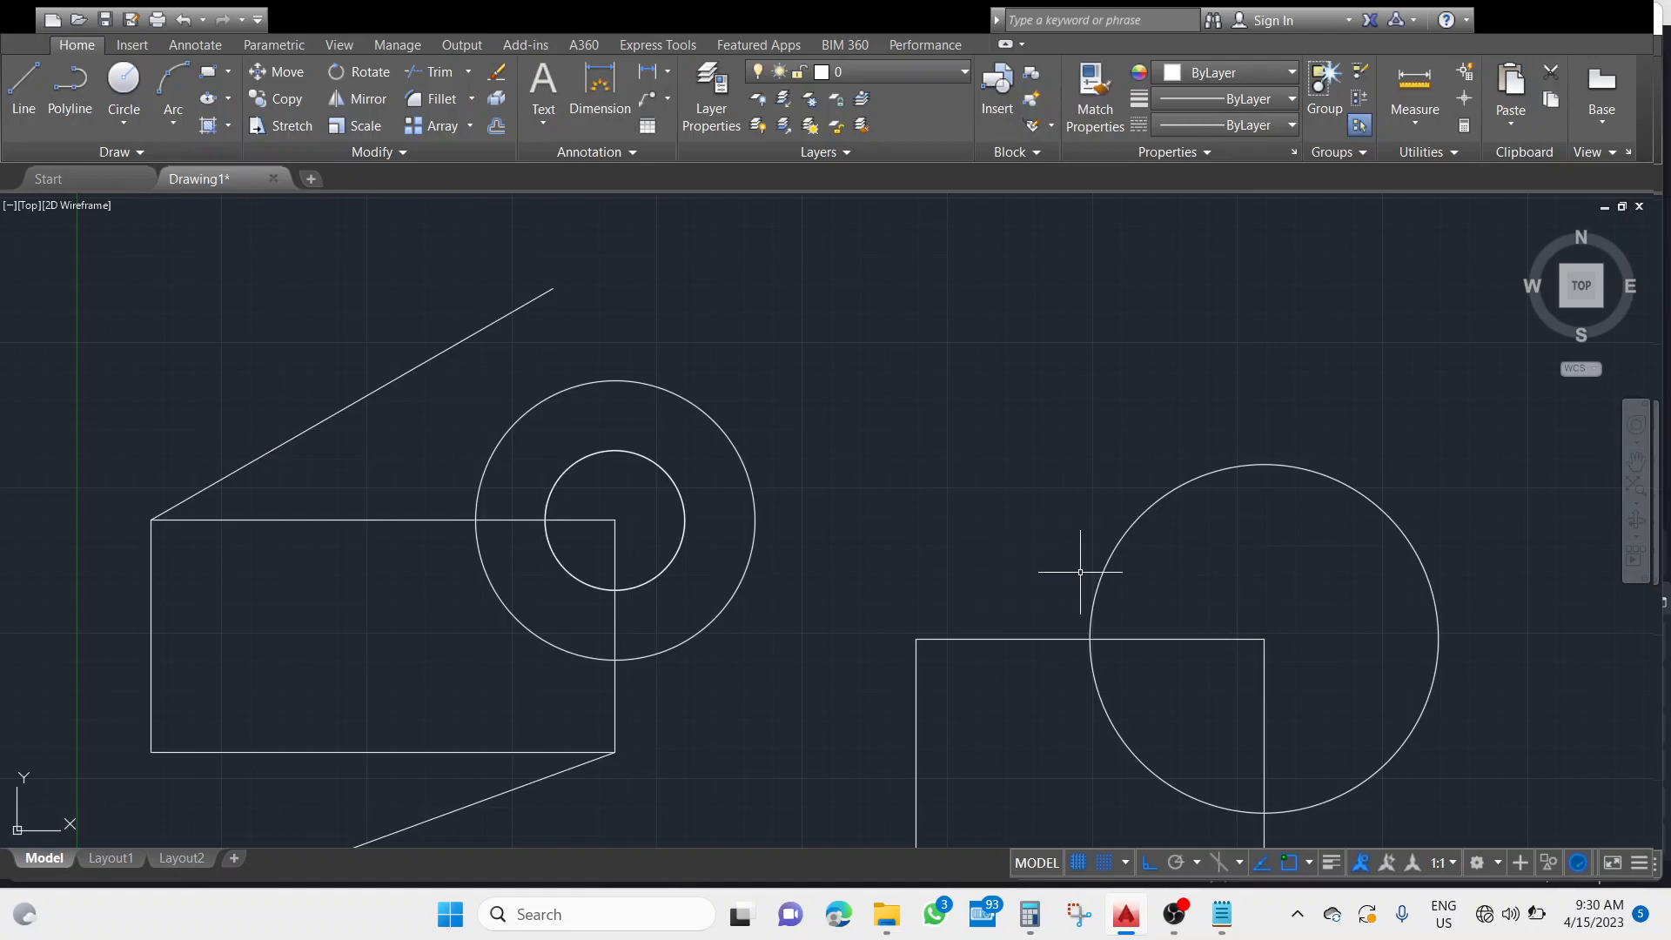
Draw a three-point arc through the upper square's upper-left, upper-right and lower-right corners.
scroll(1139, 498, down, 2)
mouse_move(1071, 519)
middle_down()
mouse_move(743, 537)
mouse_move(722, 506)
middle_up()
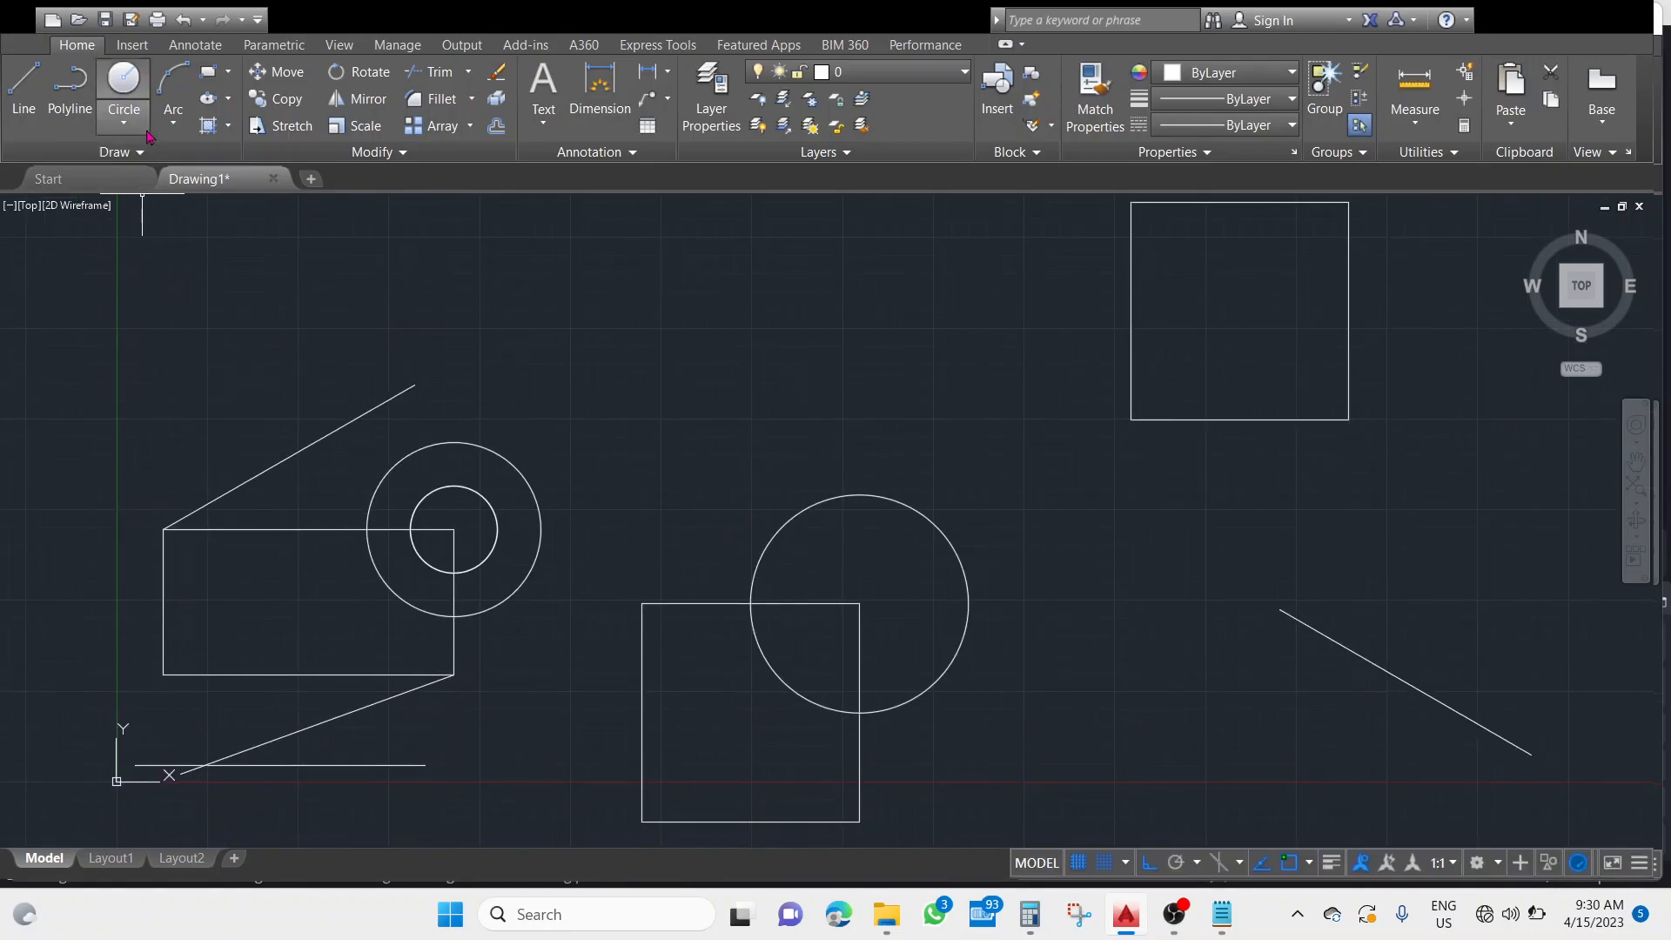
click(176, 125)
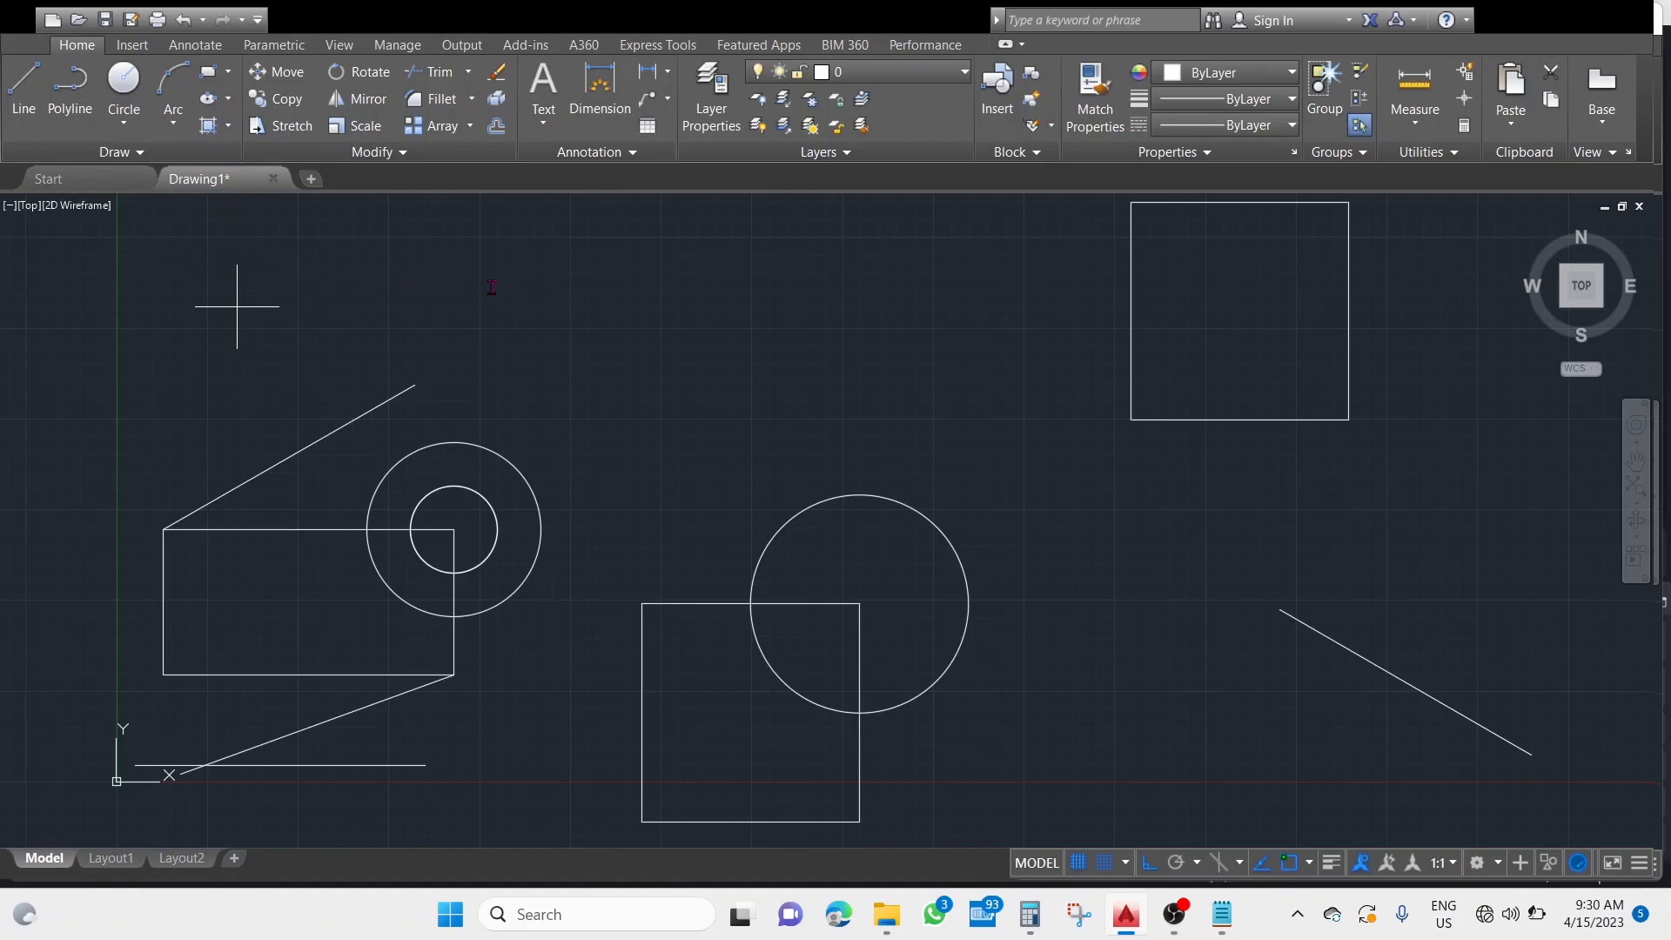
middle_drag(1167, 552, 1114, 666)
scroll(1118, 639, up, 2)
scroll(1301, 453, down, 2)
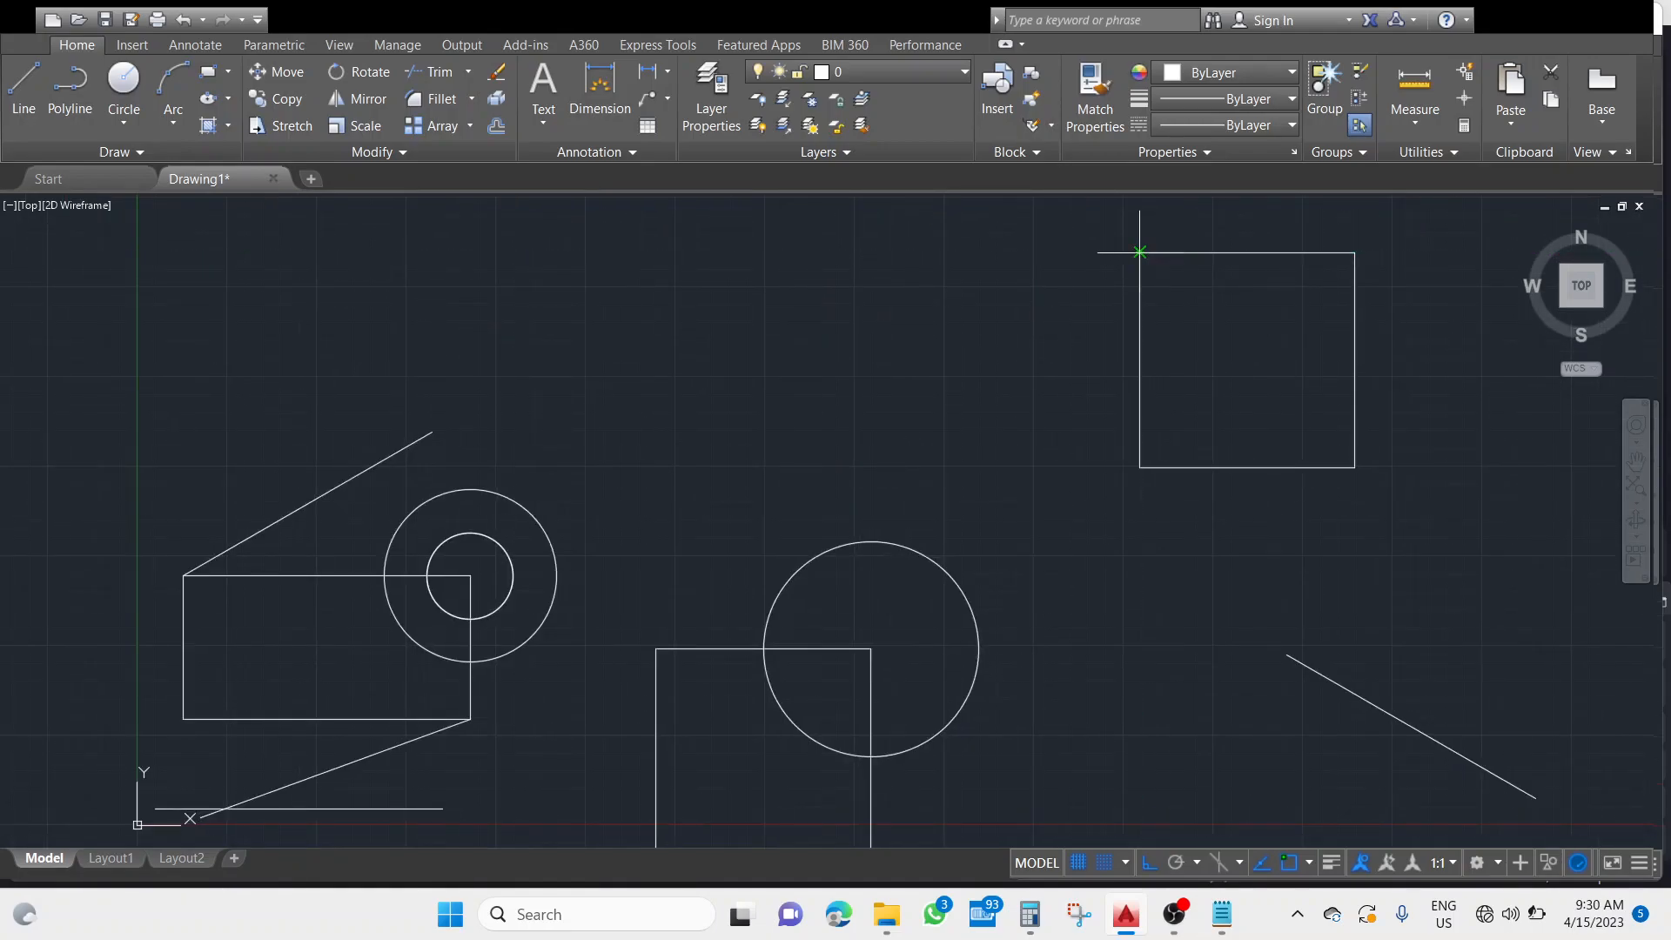
click(1140, 252)
click(1355, 253)
click(1355, 468)
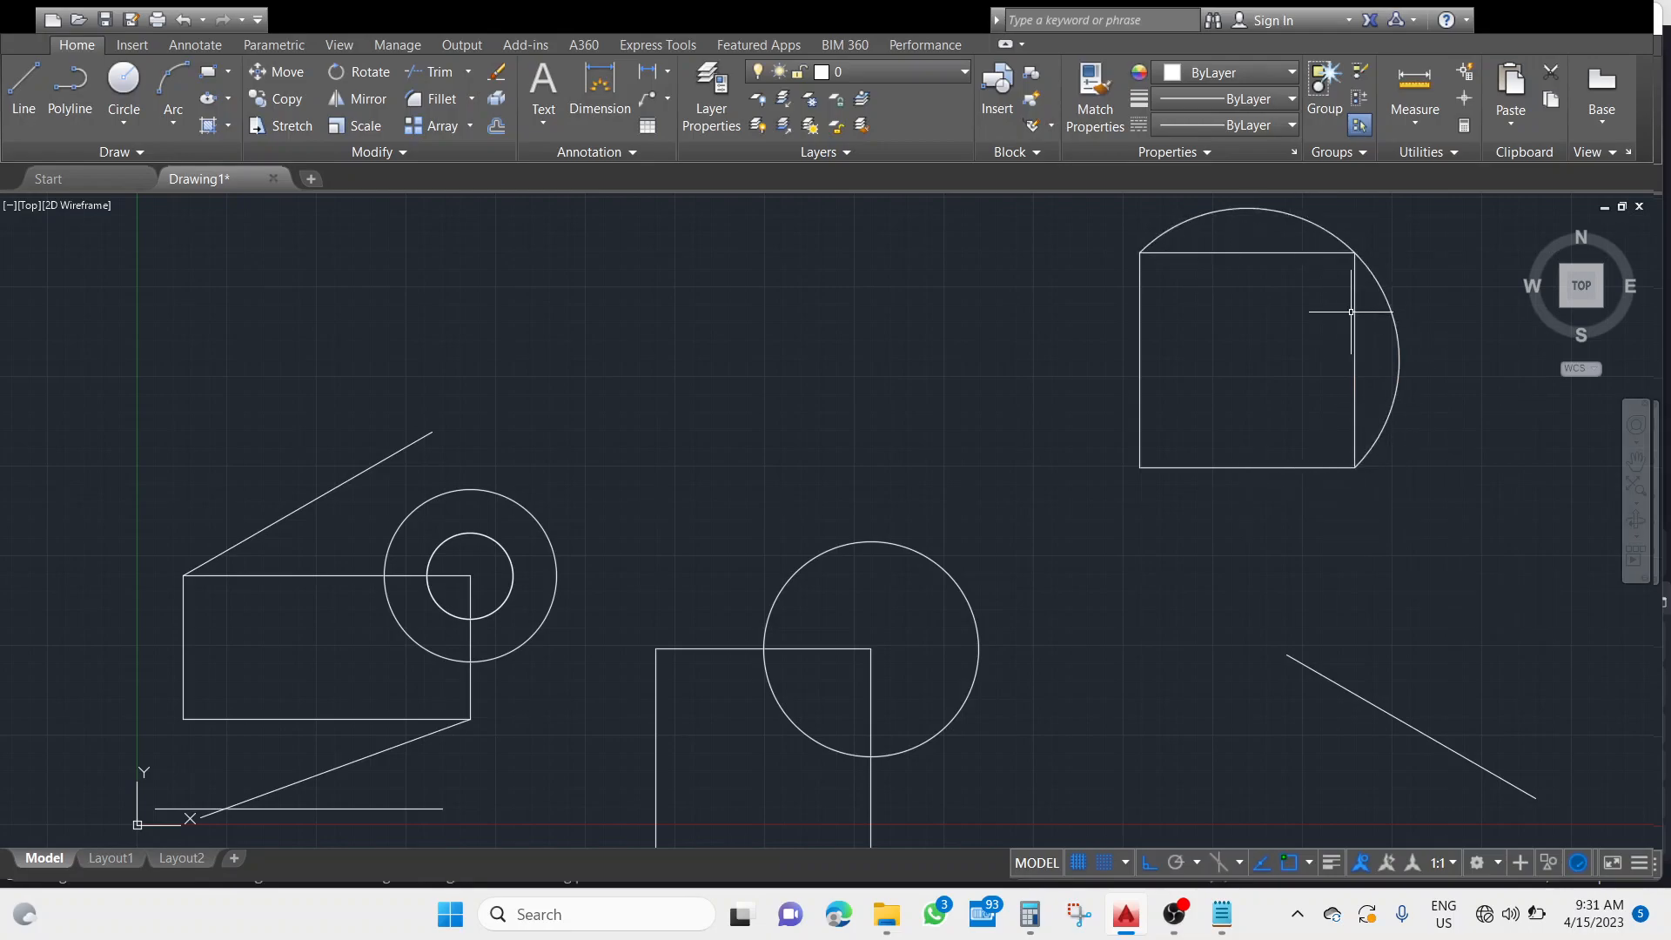
Zoom far out from the drawing and fit all objects back in view with Zoom Extents.
scroll(1038, 407, down, 3)
scroll(1038, 407, down, 3)
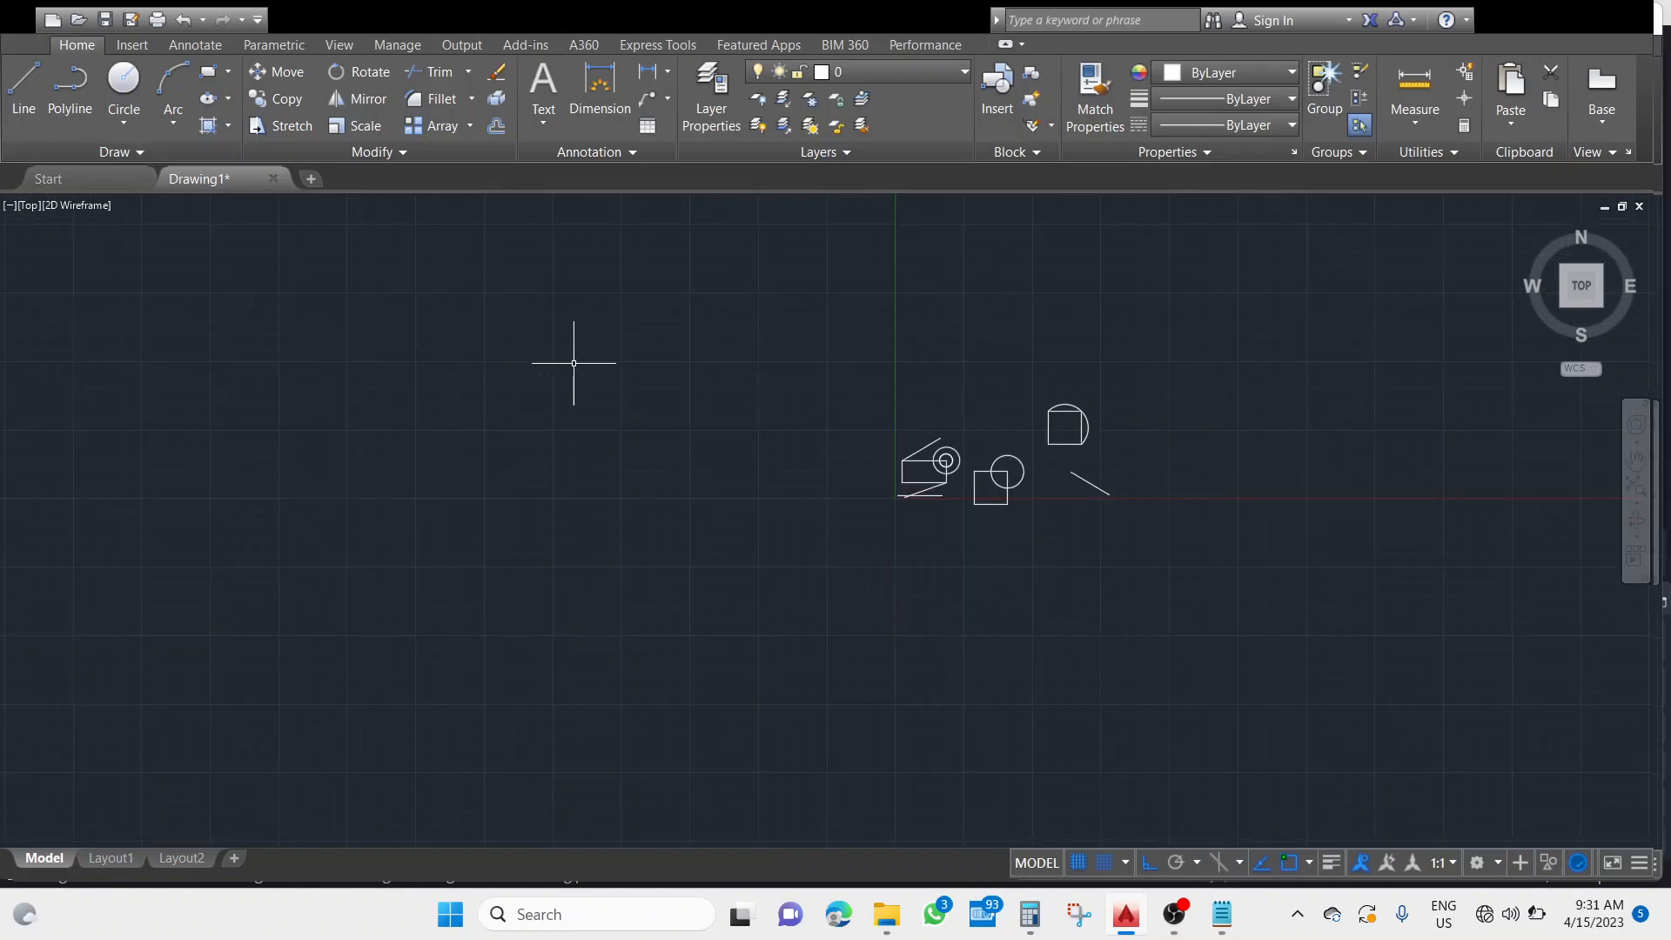
scroll(869, 373, up, 2)
scroll(930, 397, down, 2)
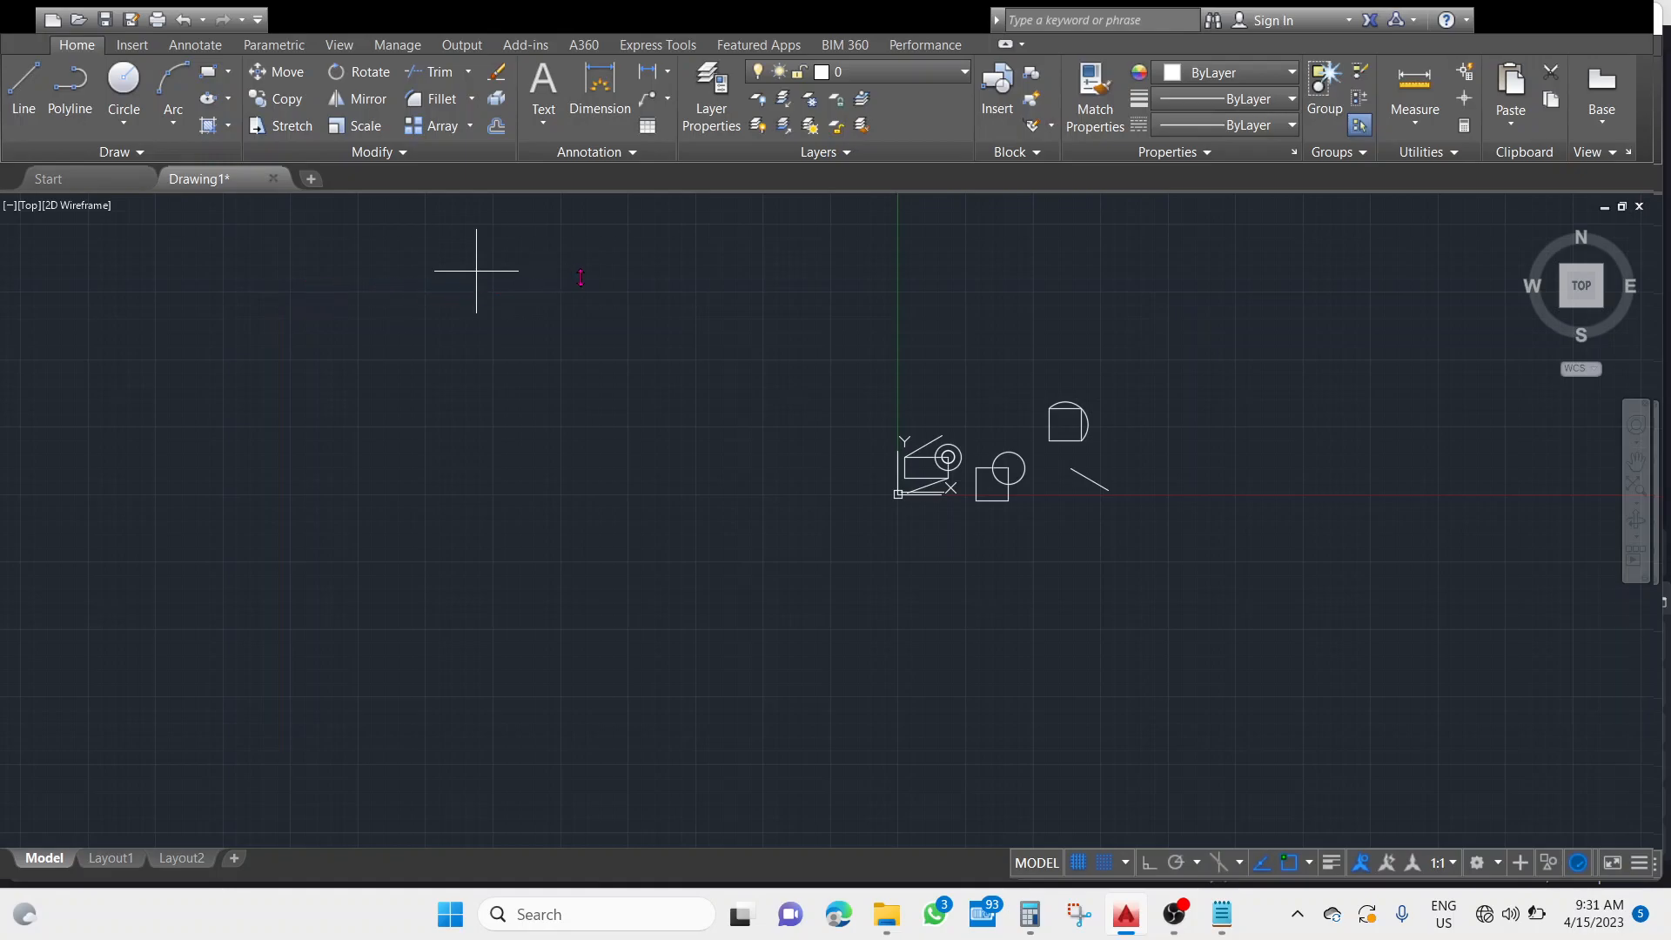
scroll(731, 548, down, 5)
scroll(696, 557, up, 2)
scroll(544, 546, down, 1)
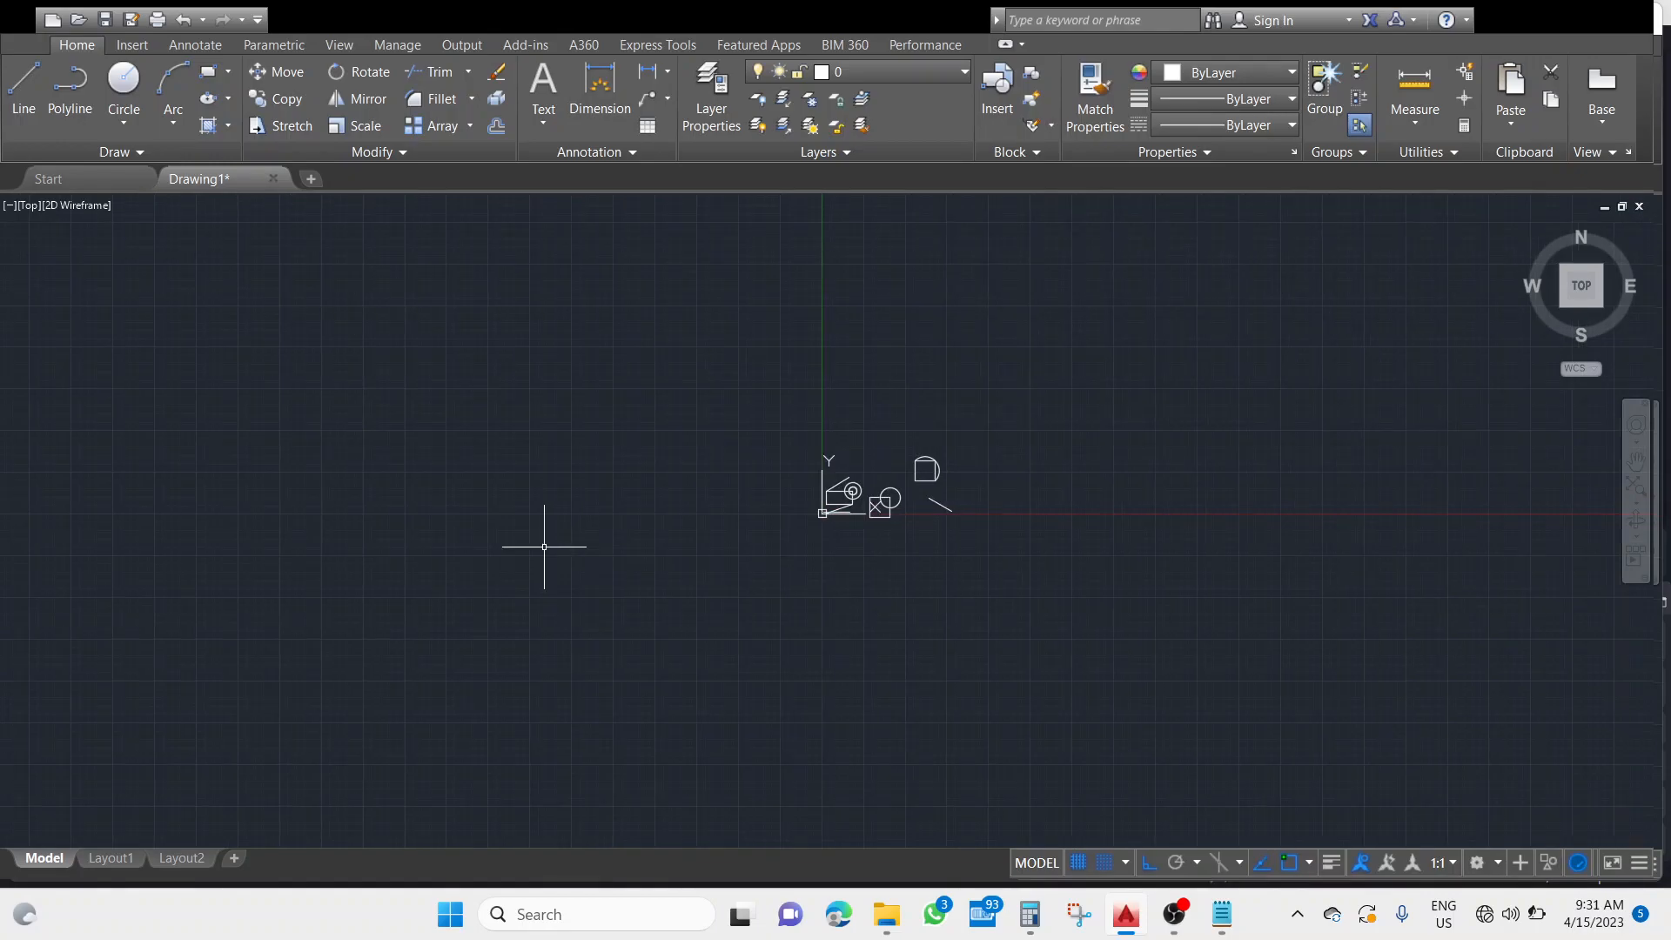
text(z)
key(Return)
text(e)
key(Return)
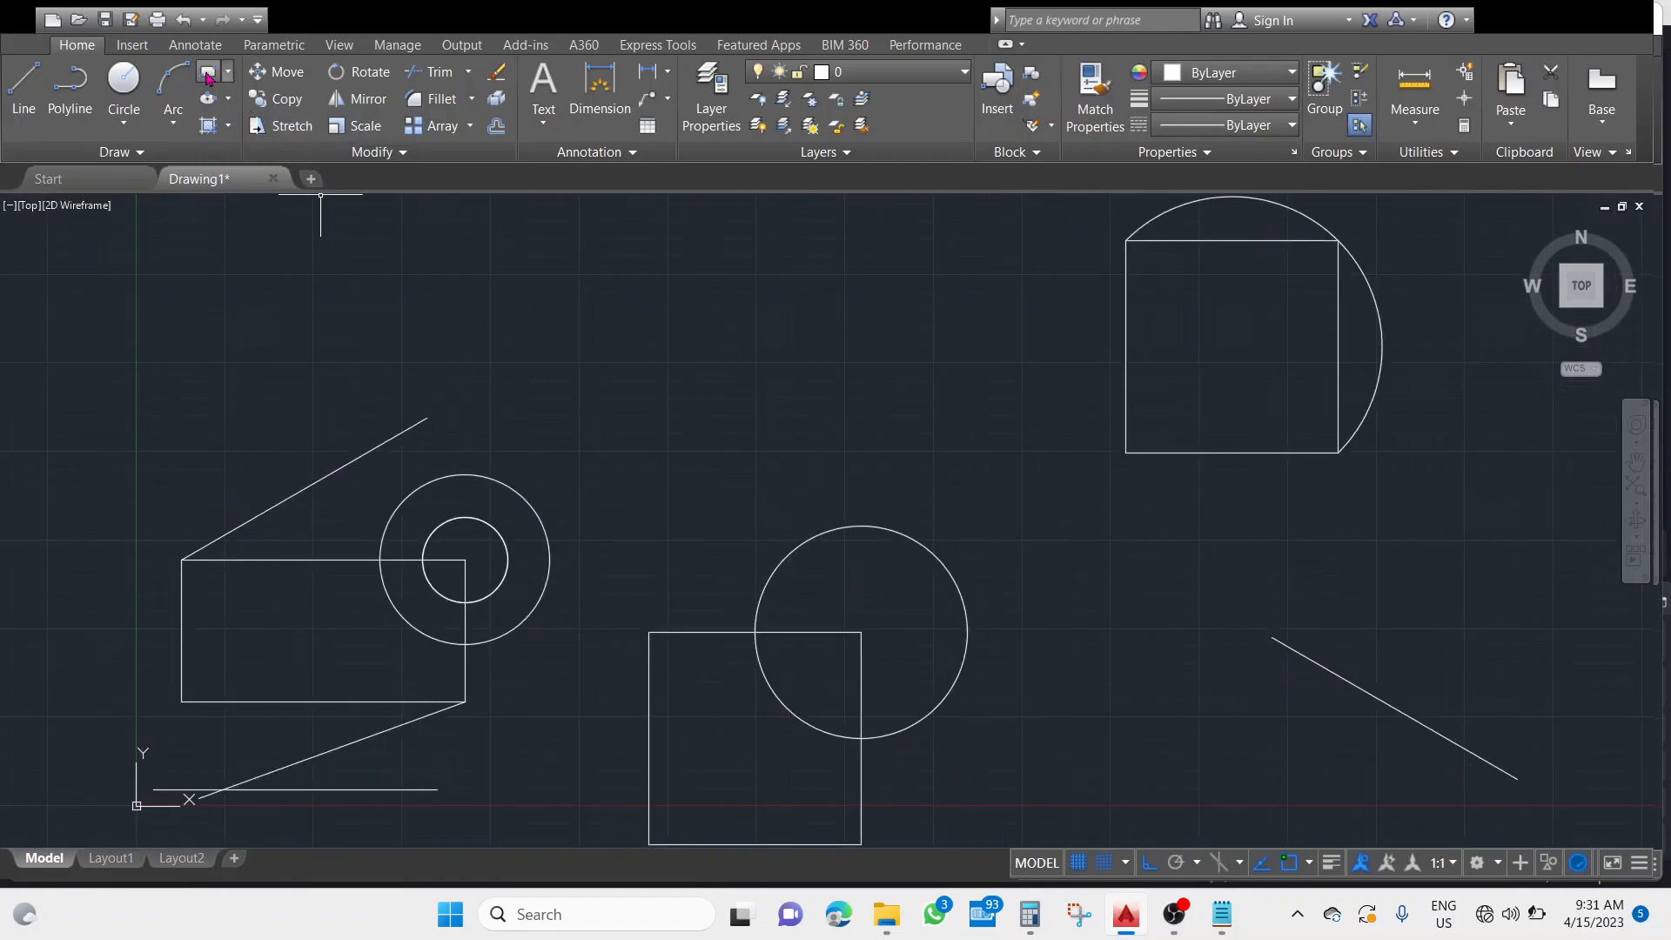
click(208, 79)
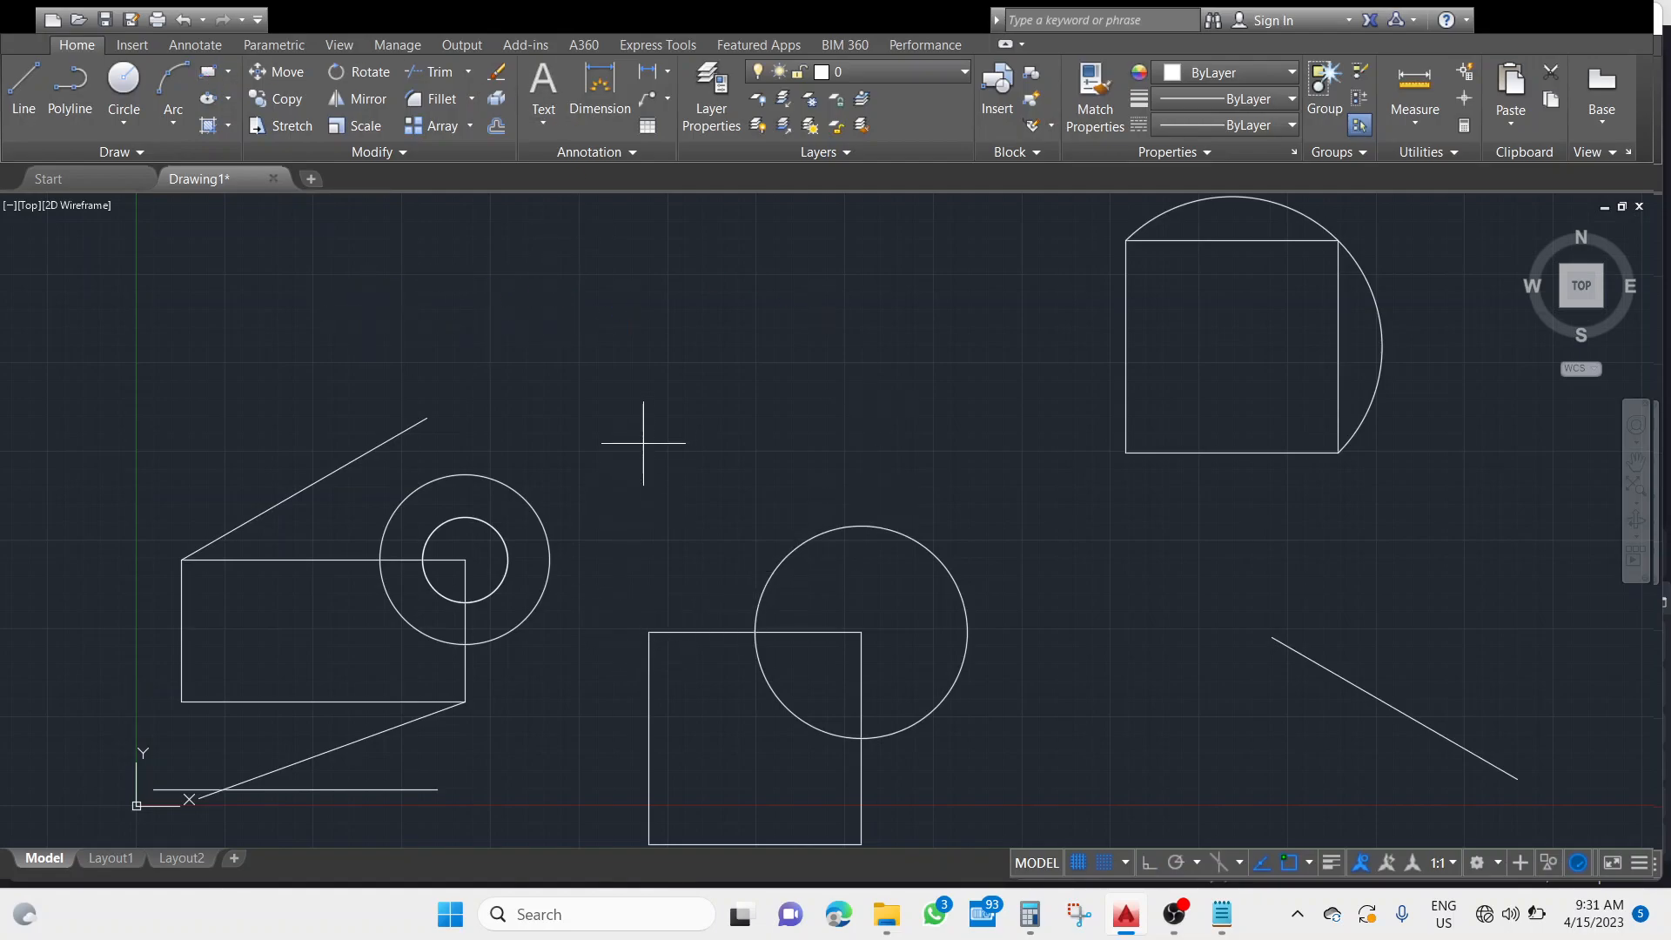
click(577, 360)
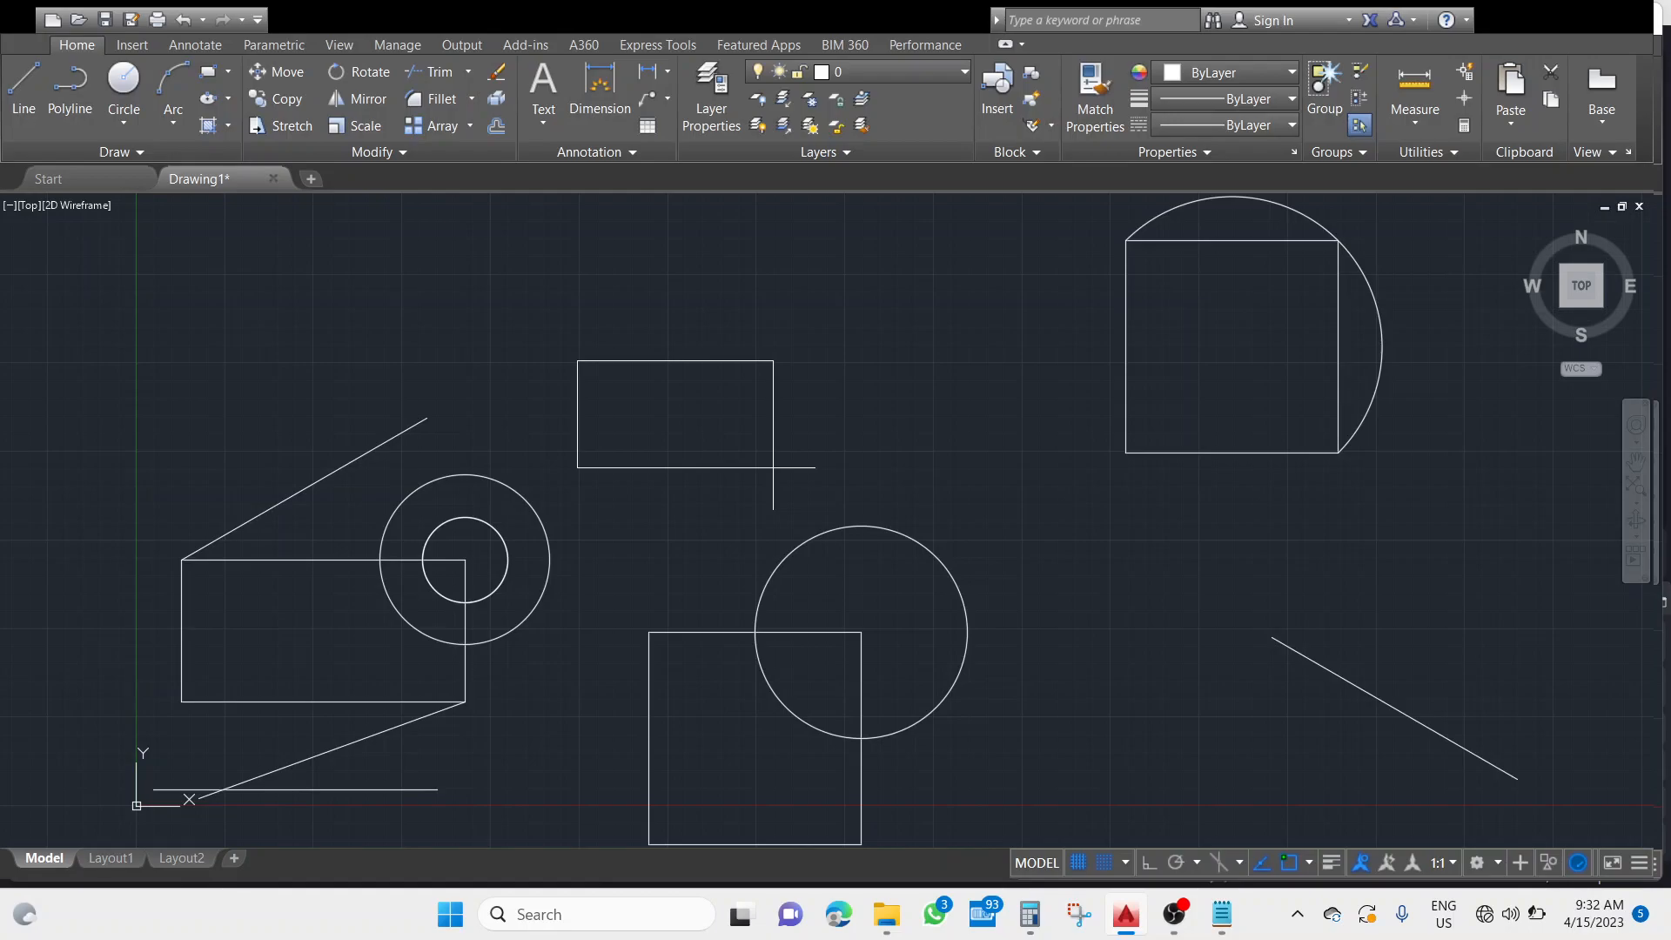
key(Escape)
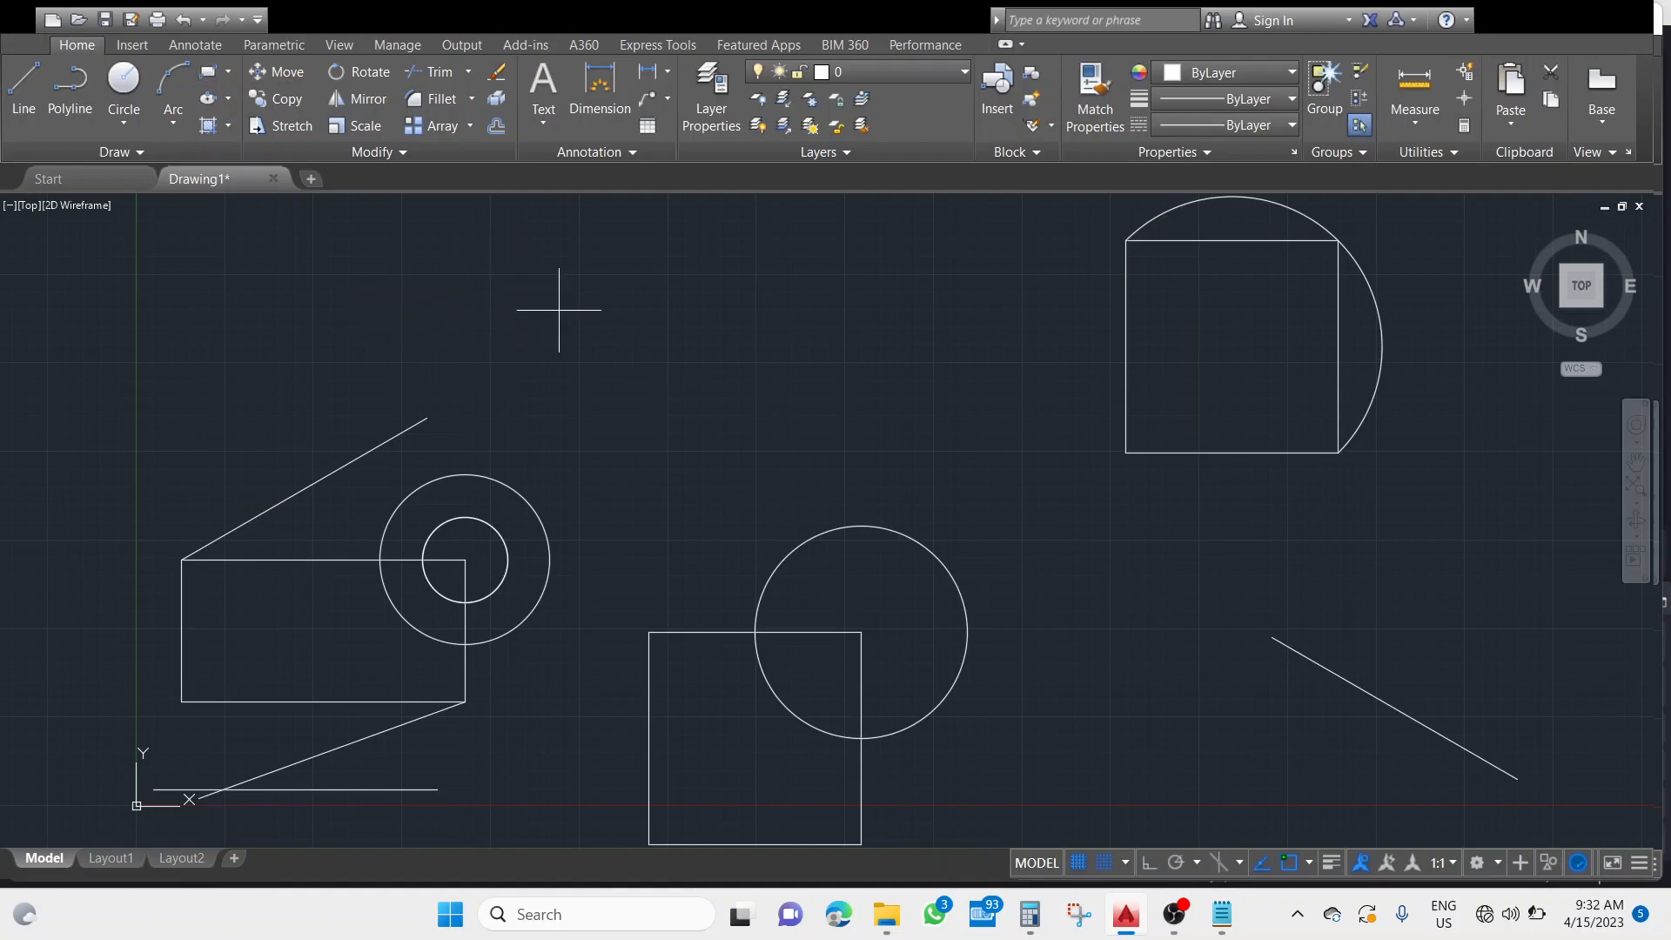
Draw a rectangle over the existing left rectangle, from its upper-left corner to its lower-right corner.
click(181, 560)
click(465, 701)
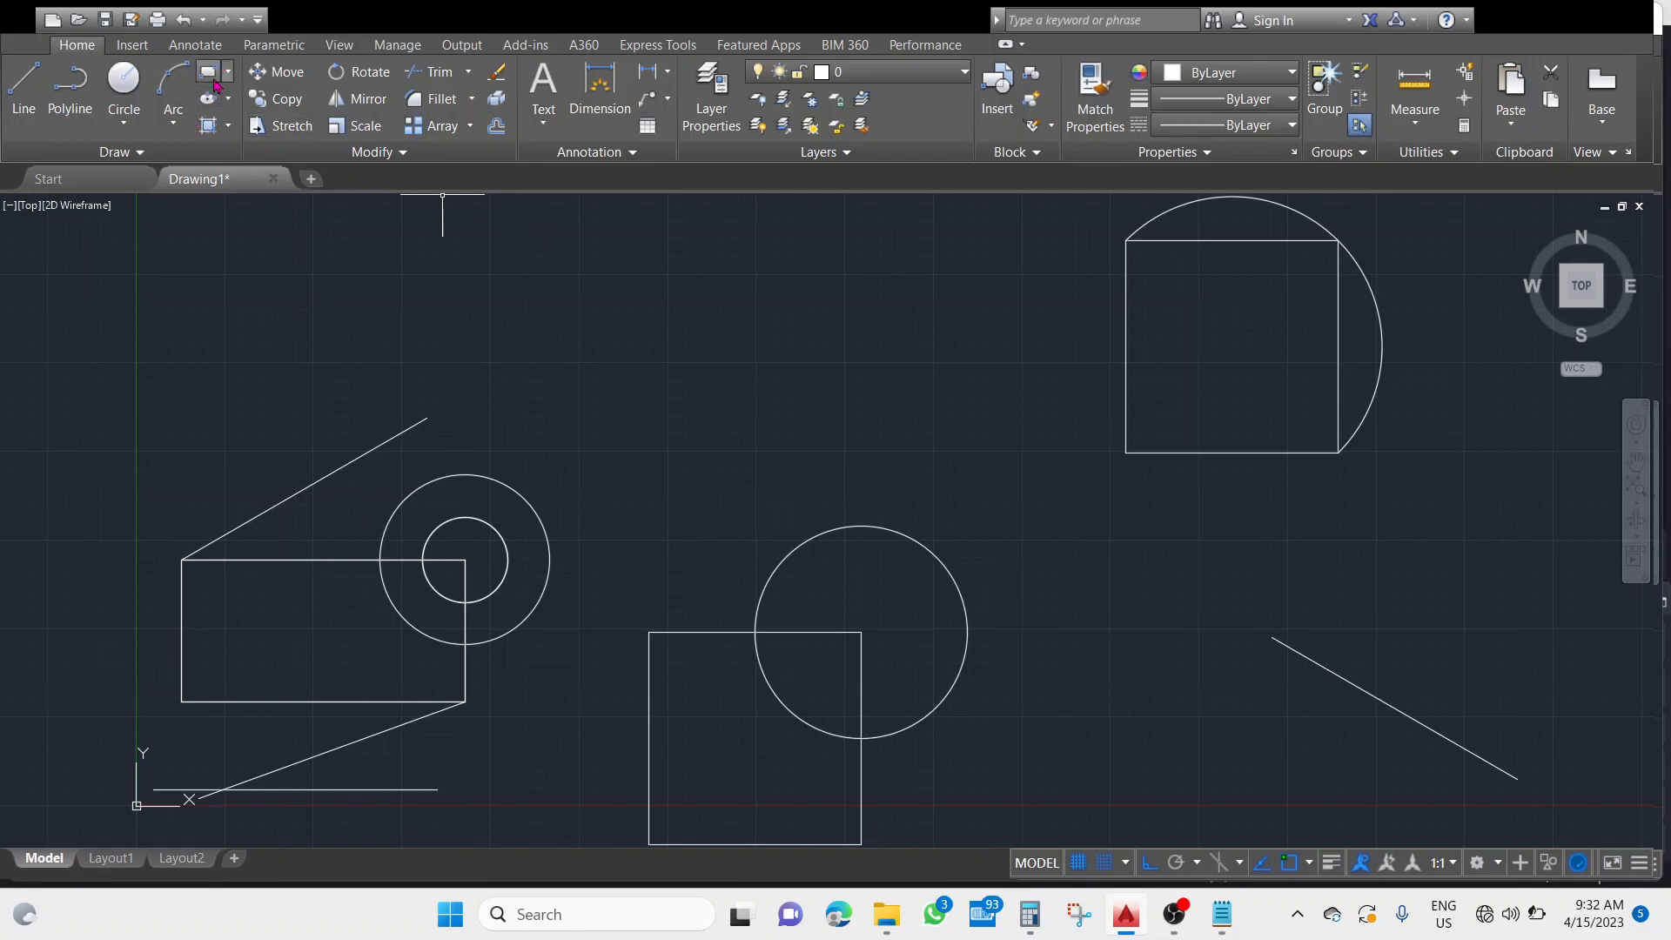
key(F8)
key(F8)
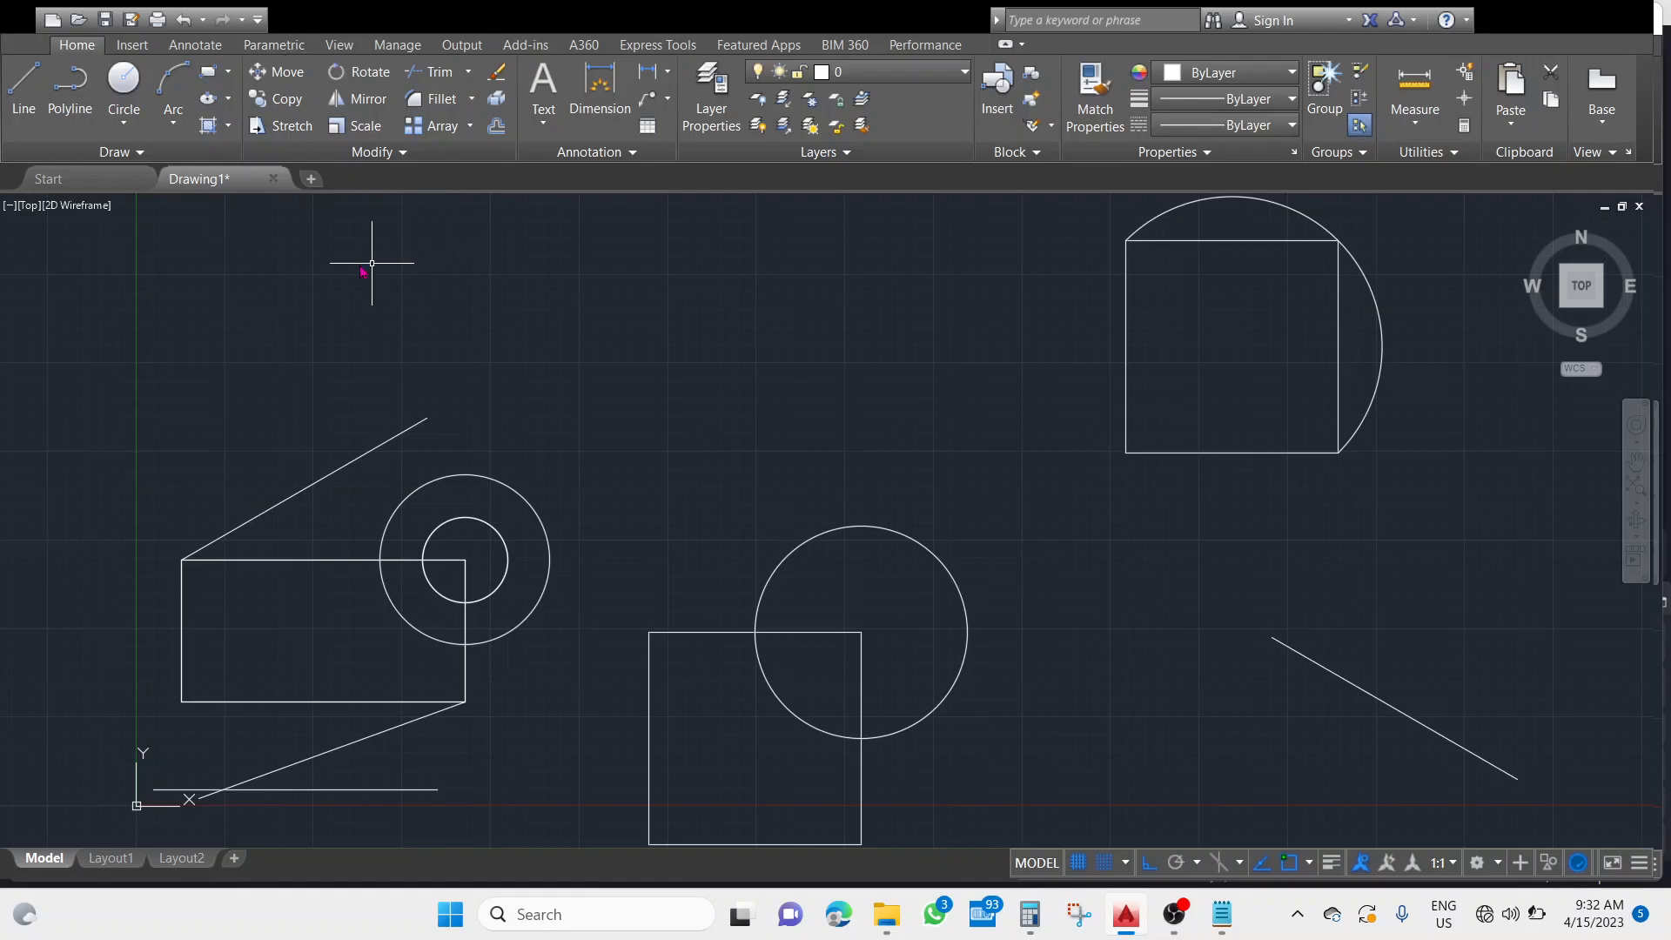
key(F8)
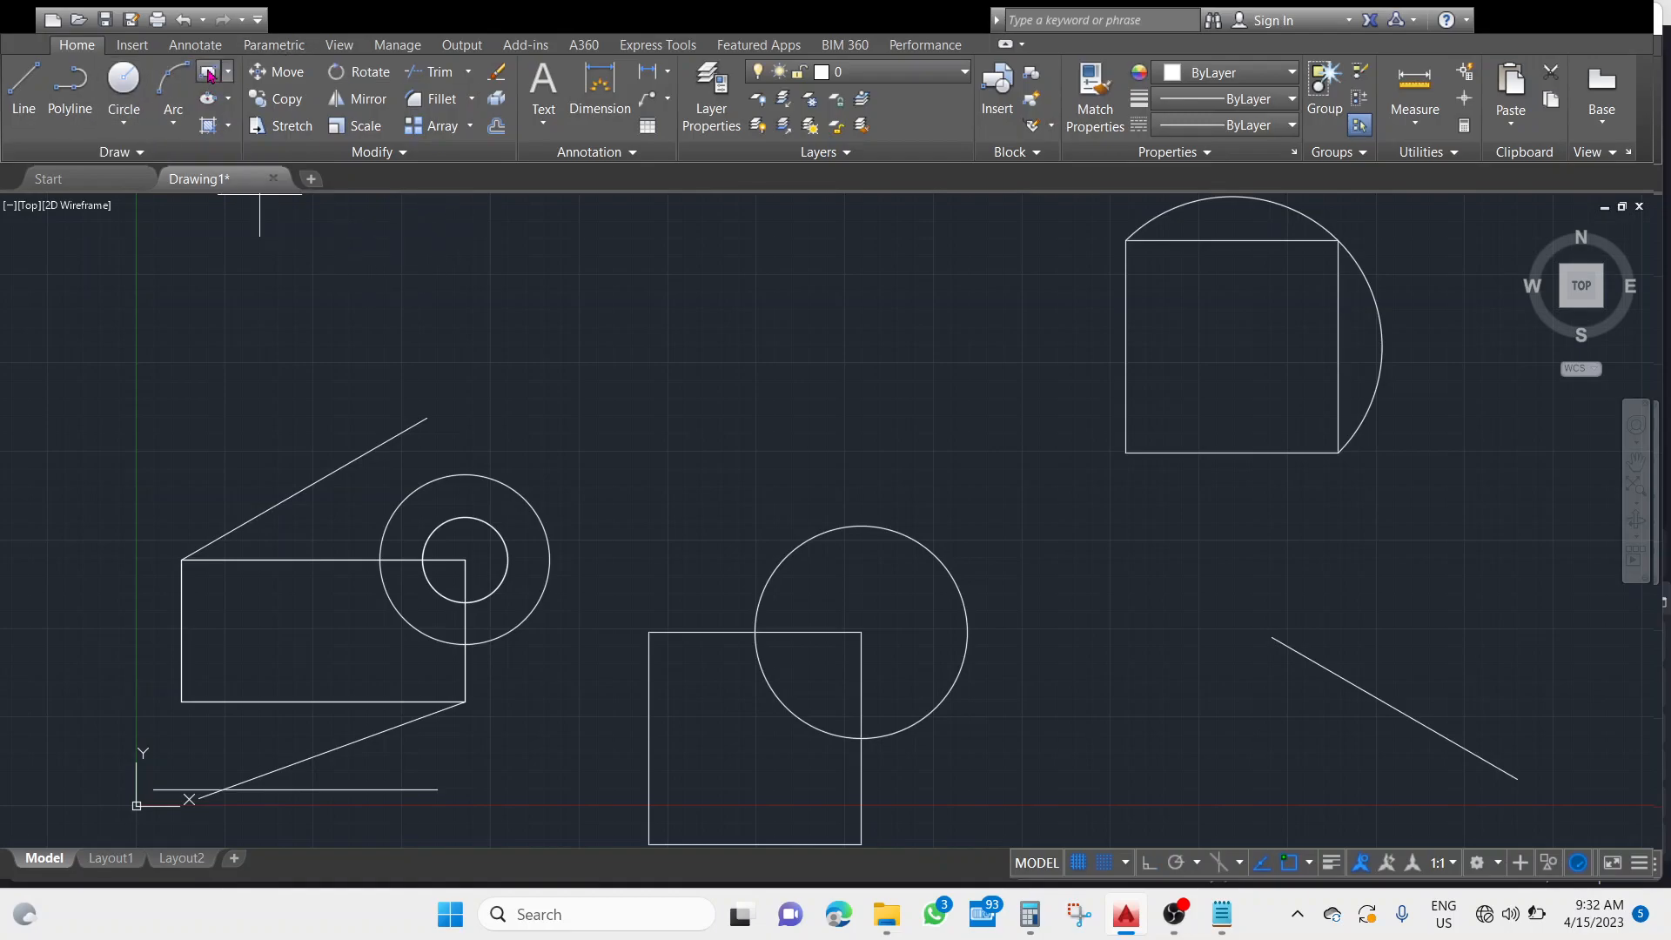
Try to draw a rectangle the same size as the left one in the empty area above the 150-diameter circle.
click(209, 74)
click(618, 359)
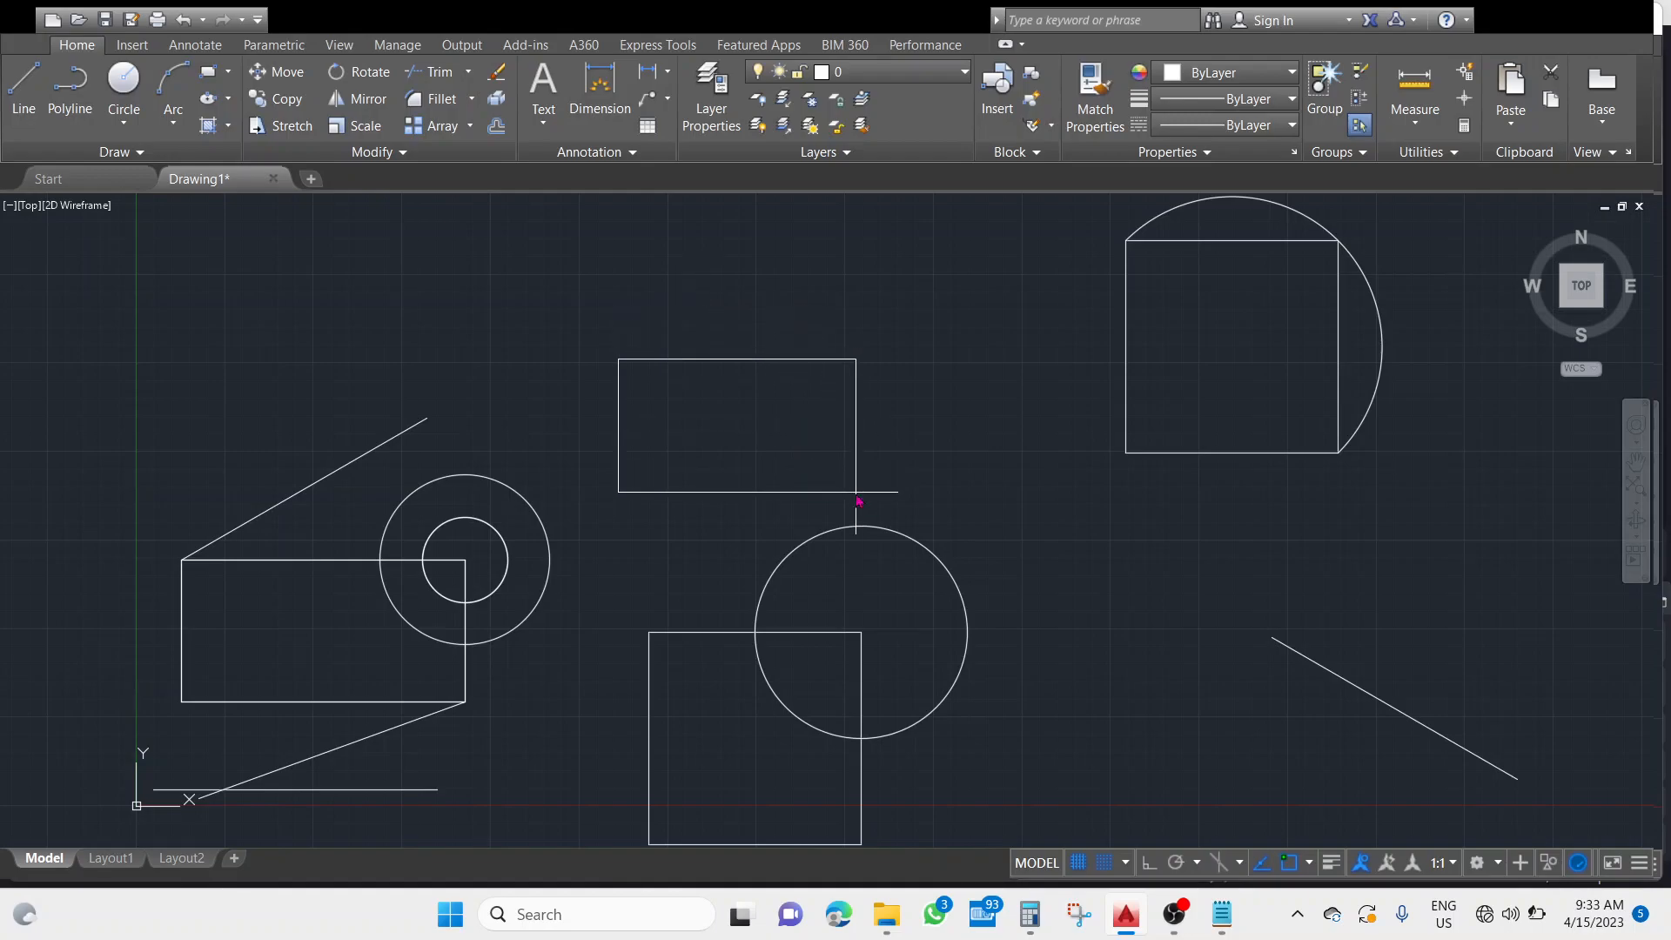
key(Escape)
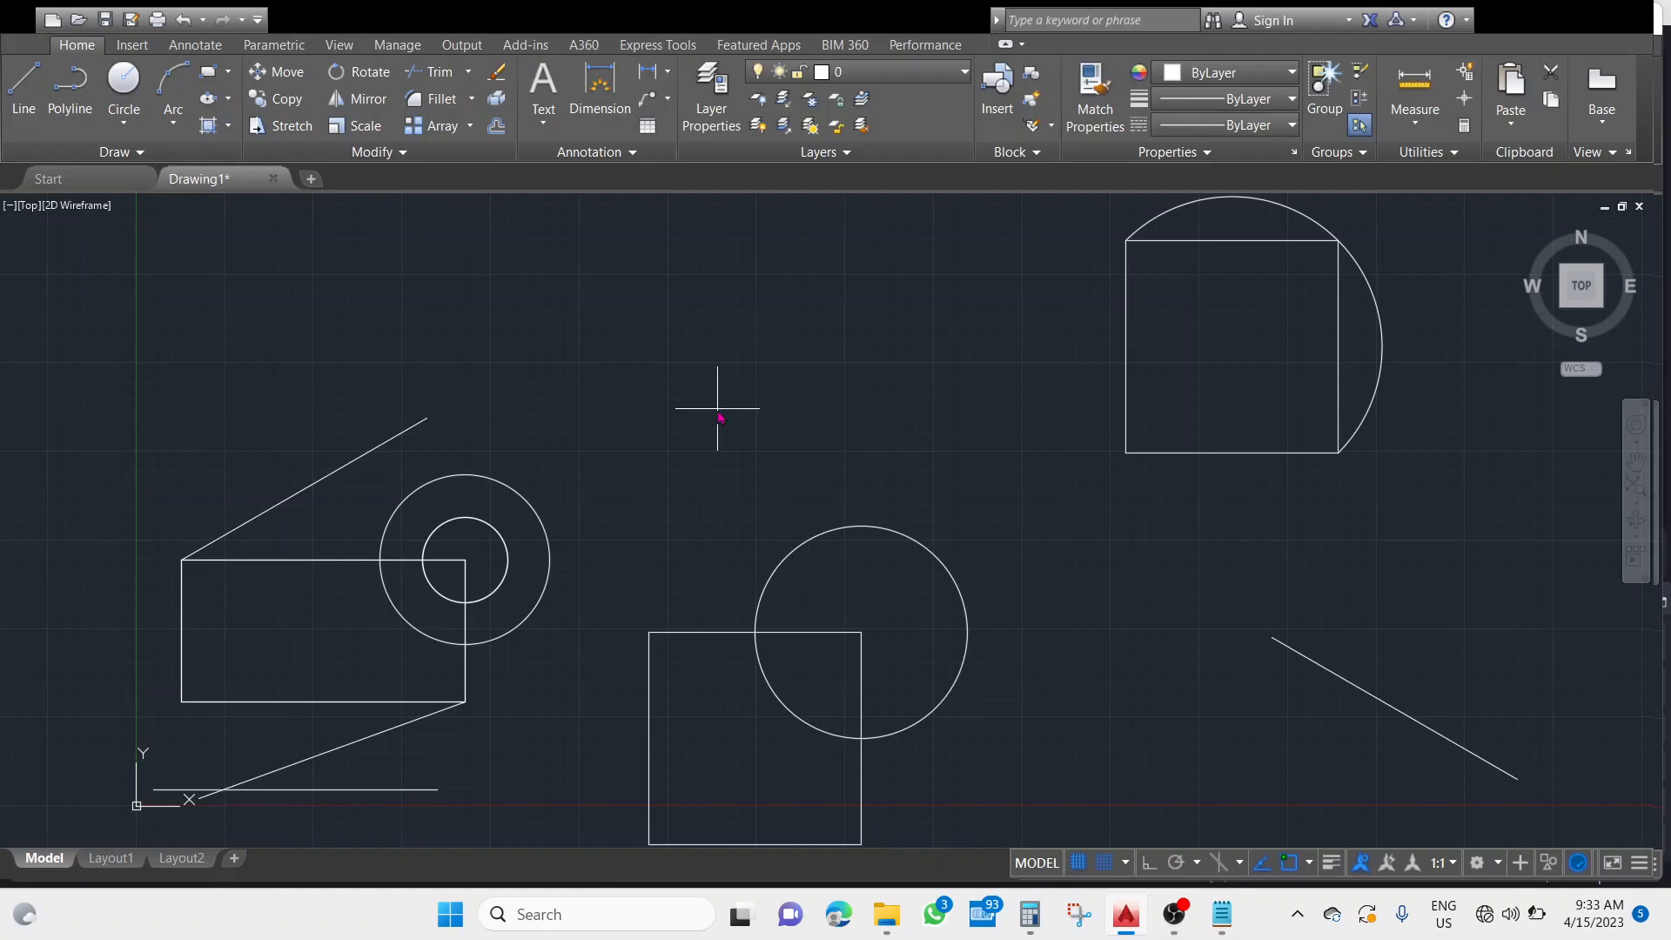
key(ctrl+z)
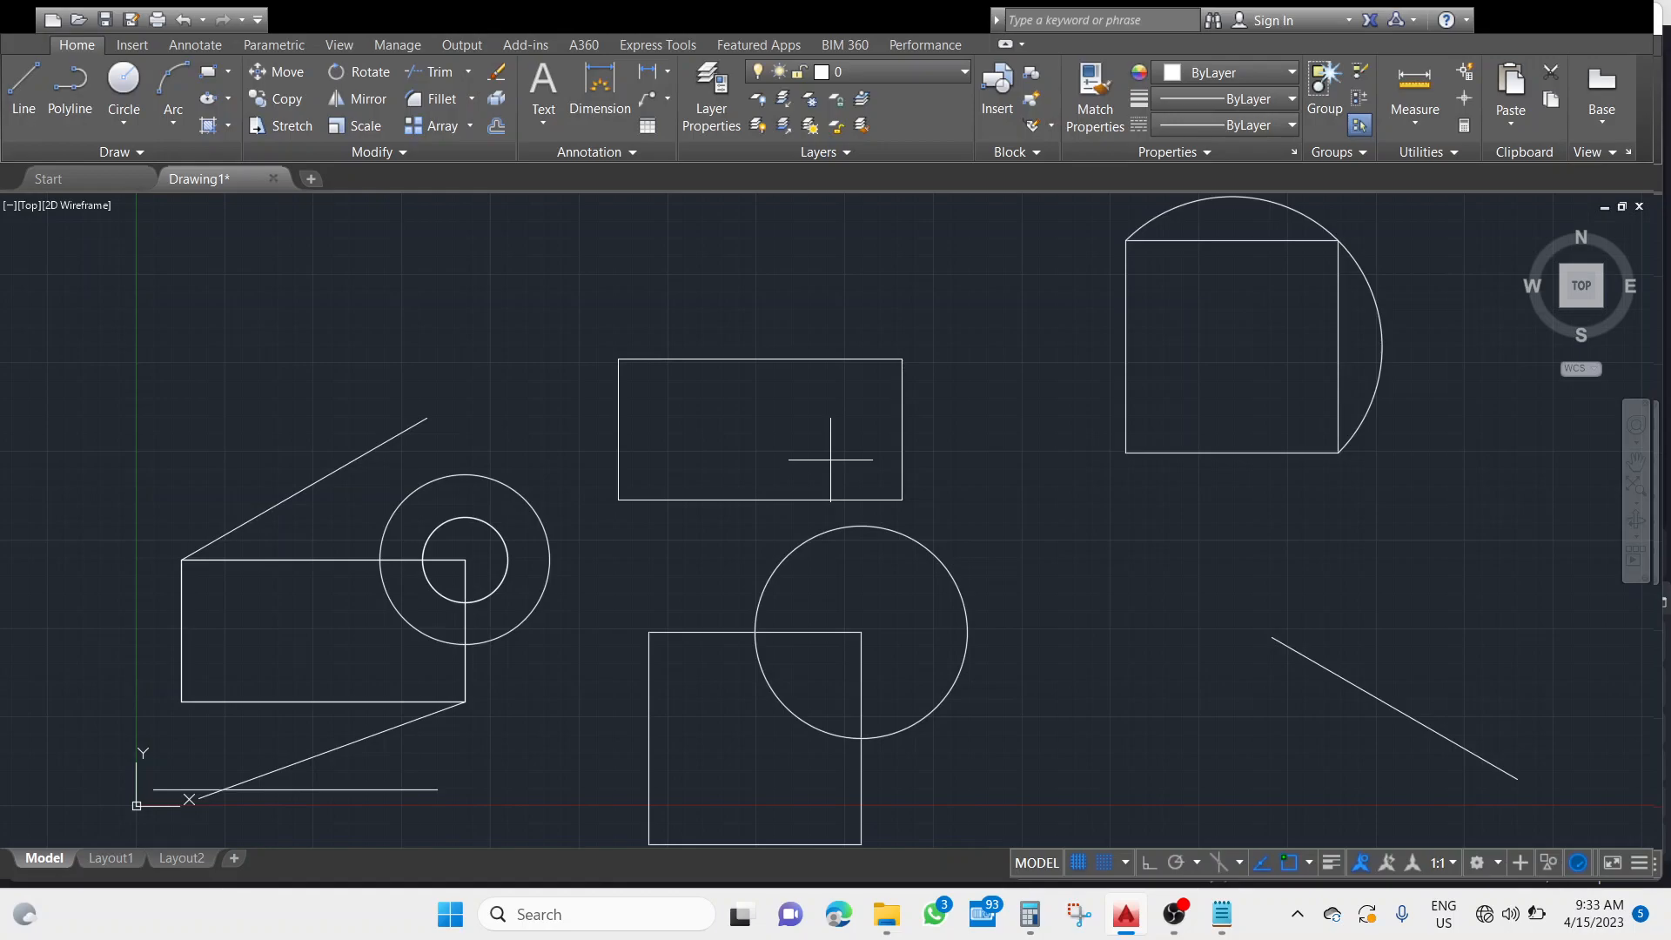
key(ctrl+z)
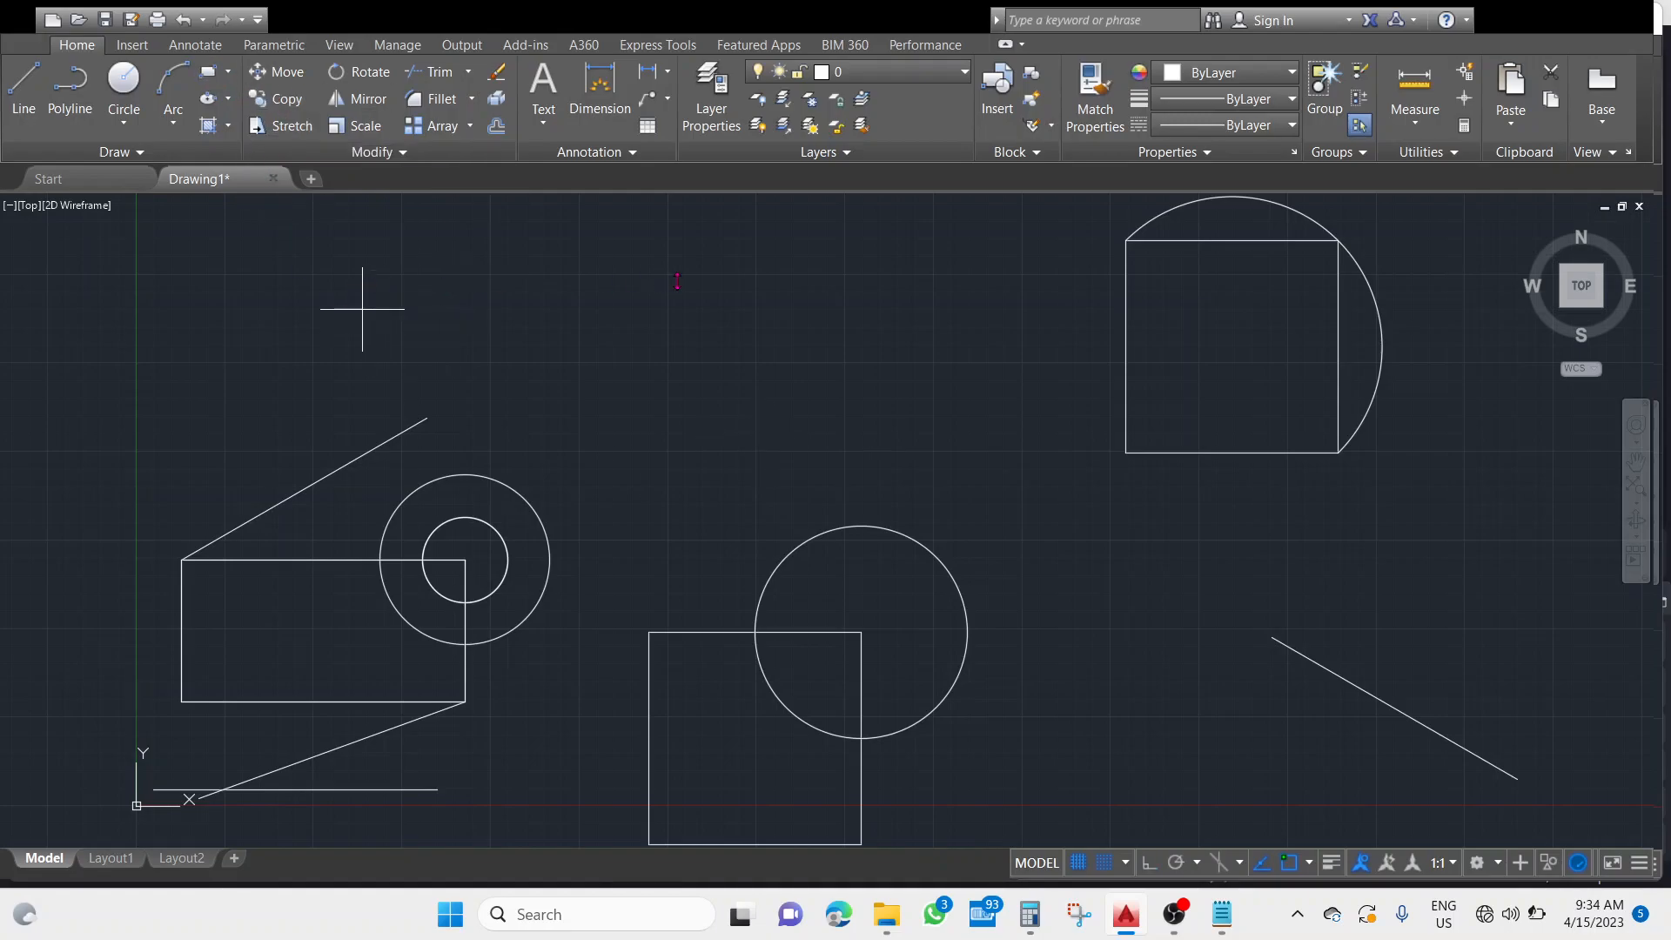
Draw a rectangle above the 150-diameter circle, matching the left rectangle's width and height.
click(620, 355)
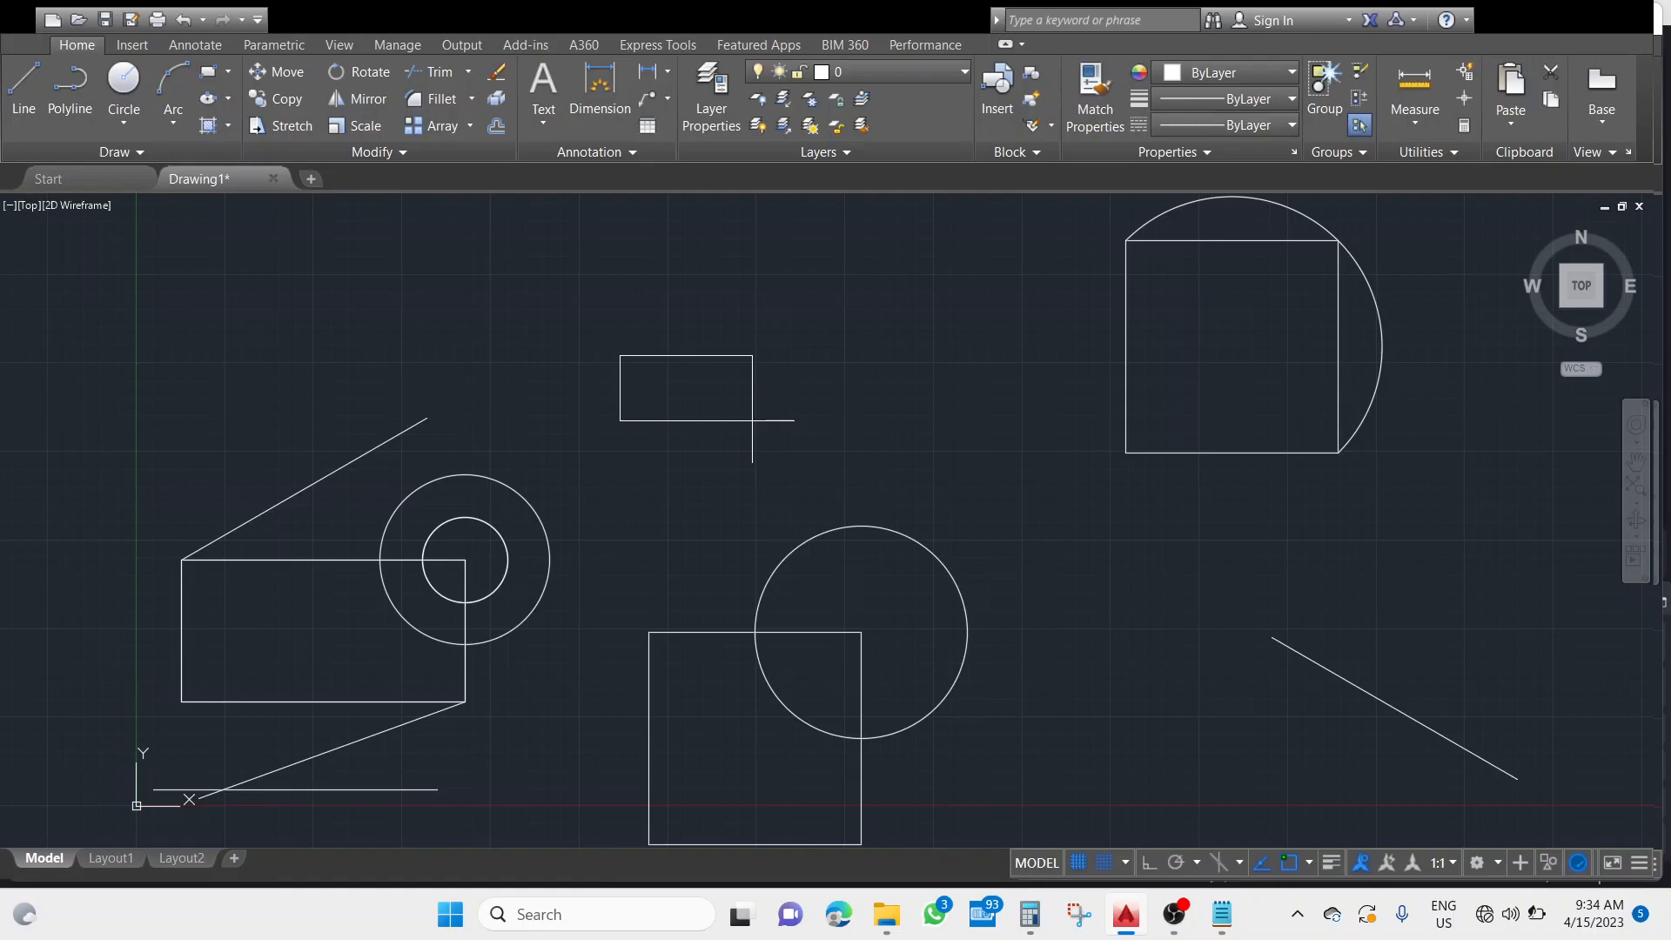
key(Escape)
key(Return)
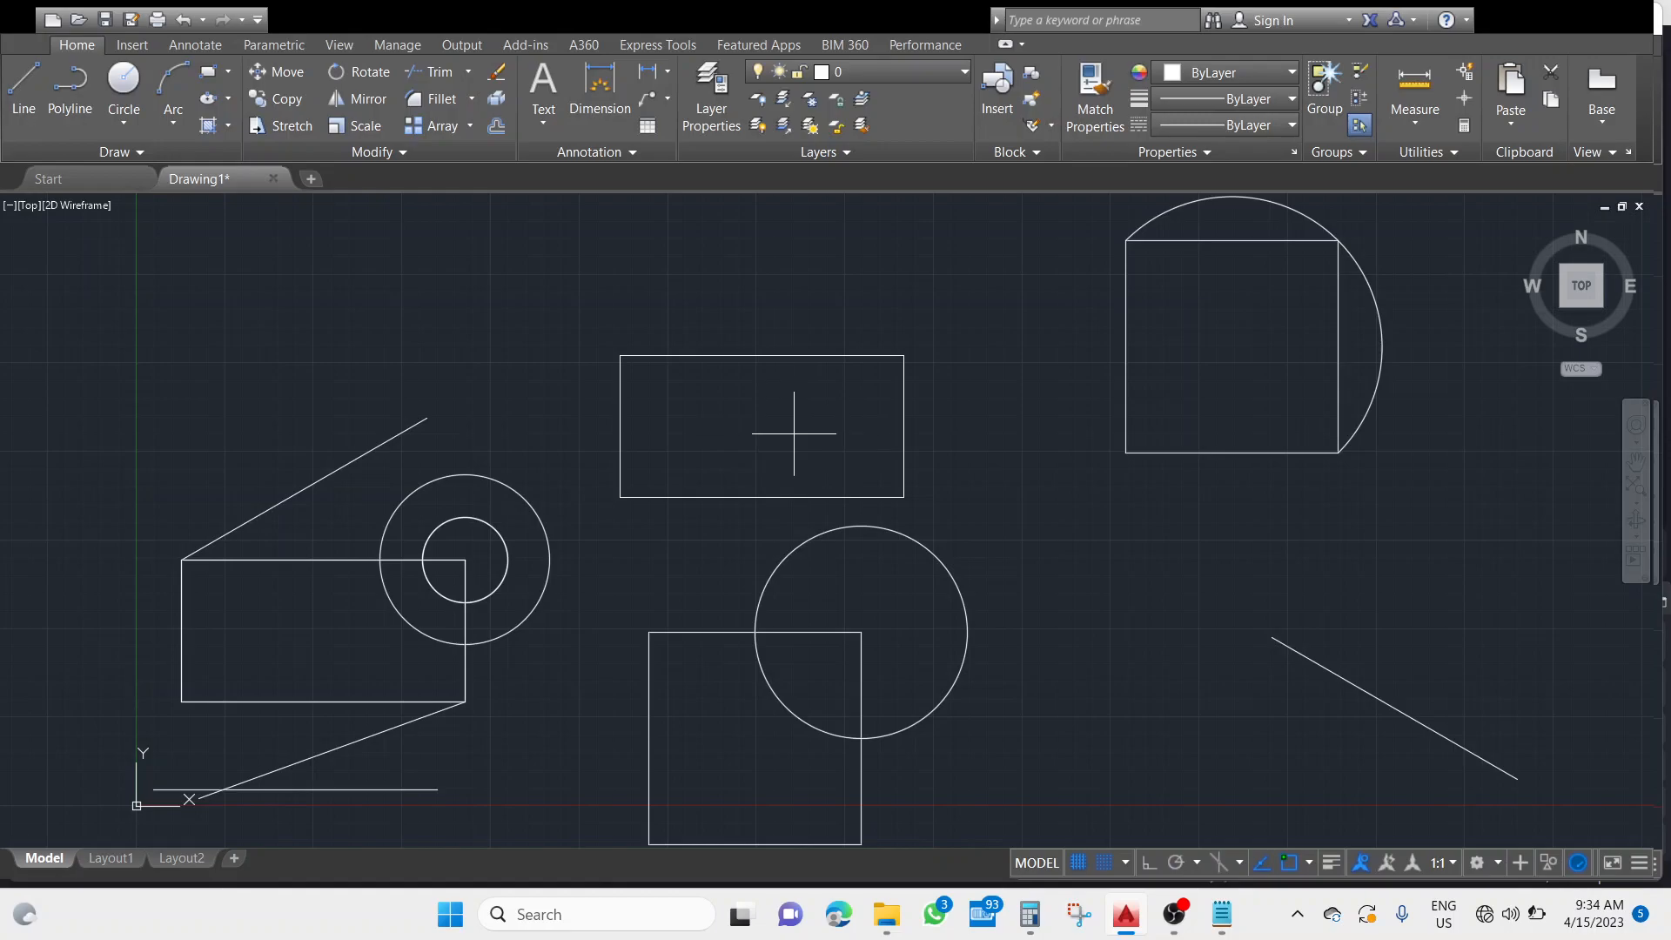
Draw two pentagons by edge with ortho on: one pointing down beside the 150-diameter circle, a slightly larger one pointing up below the upper square.
key(F8)
click(248, 153)
click(1100, 540)
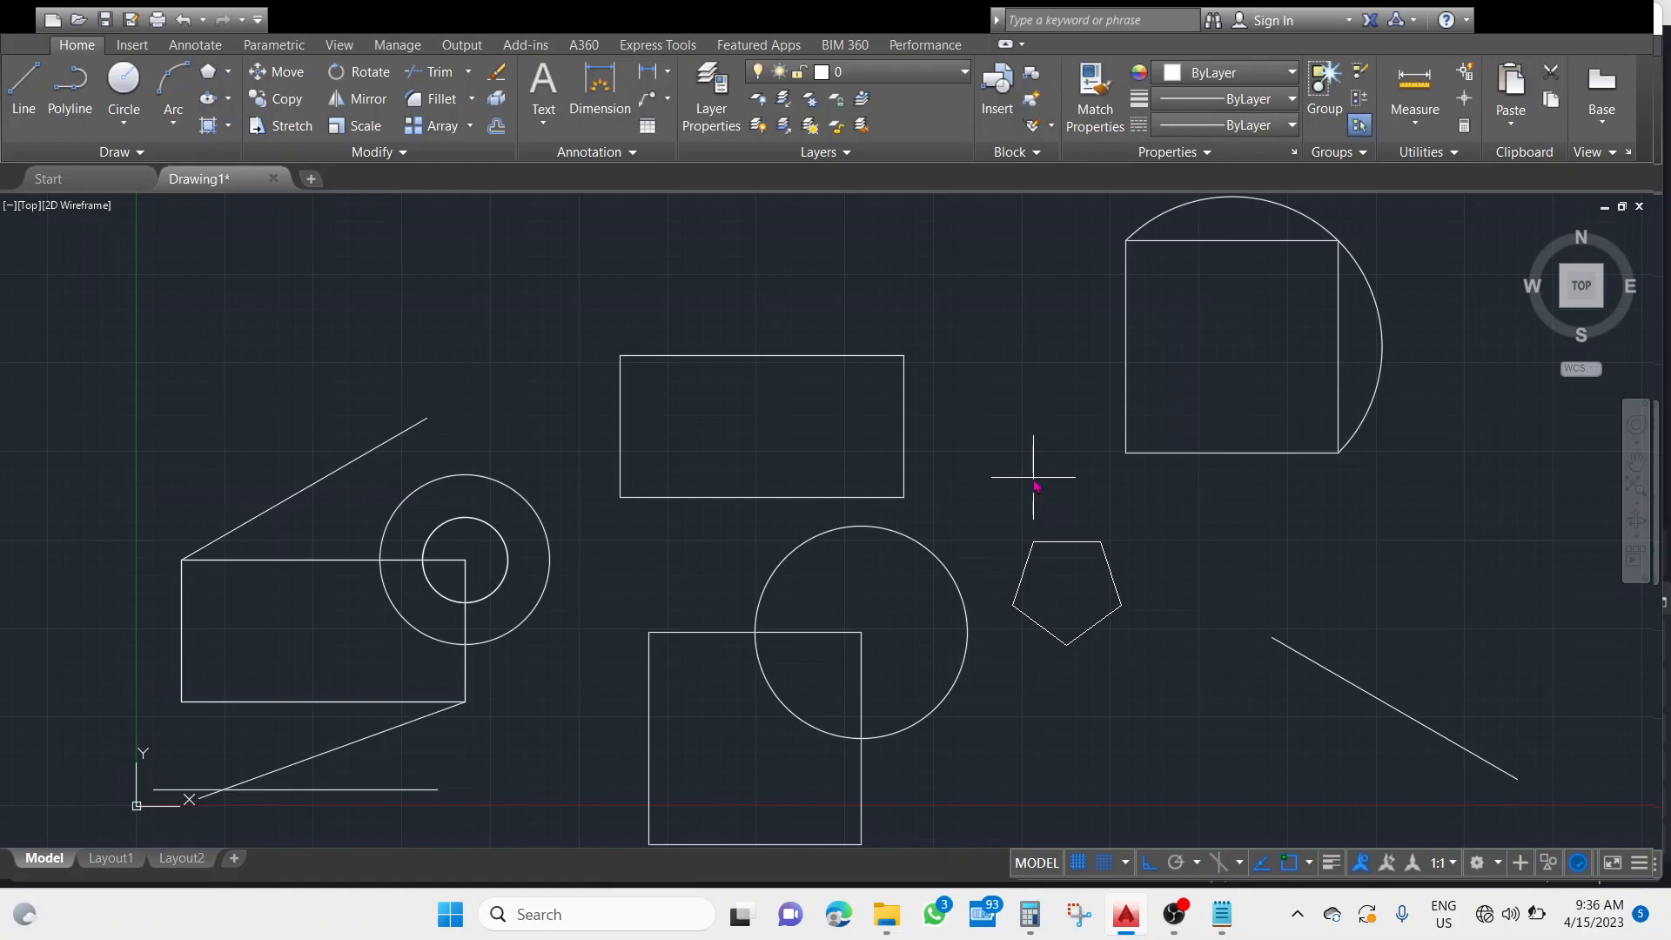
key(Return)
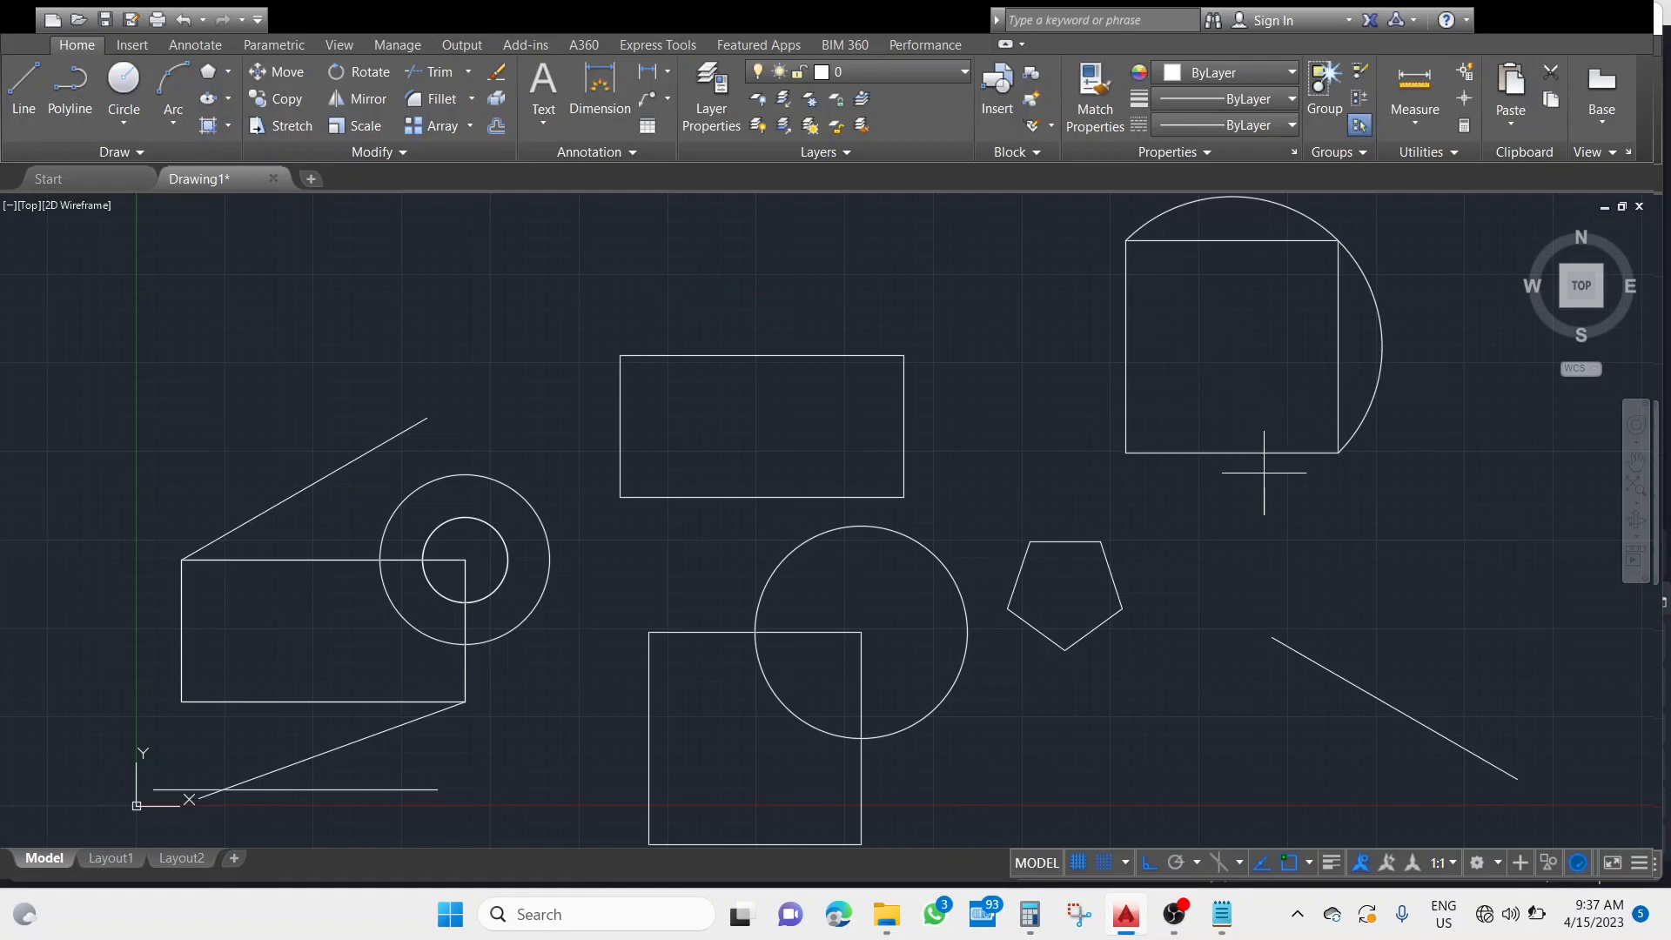
click(1216, 604)
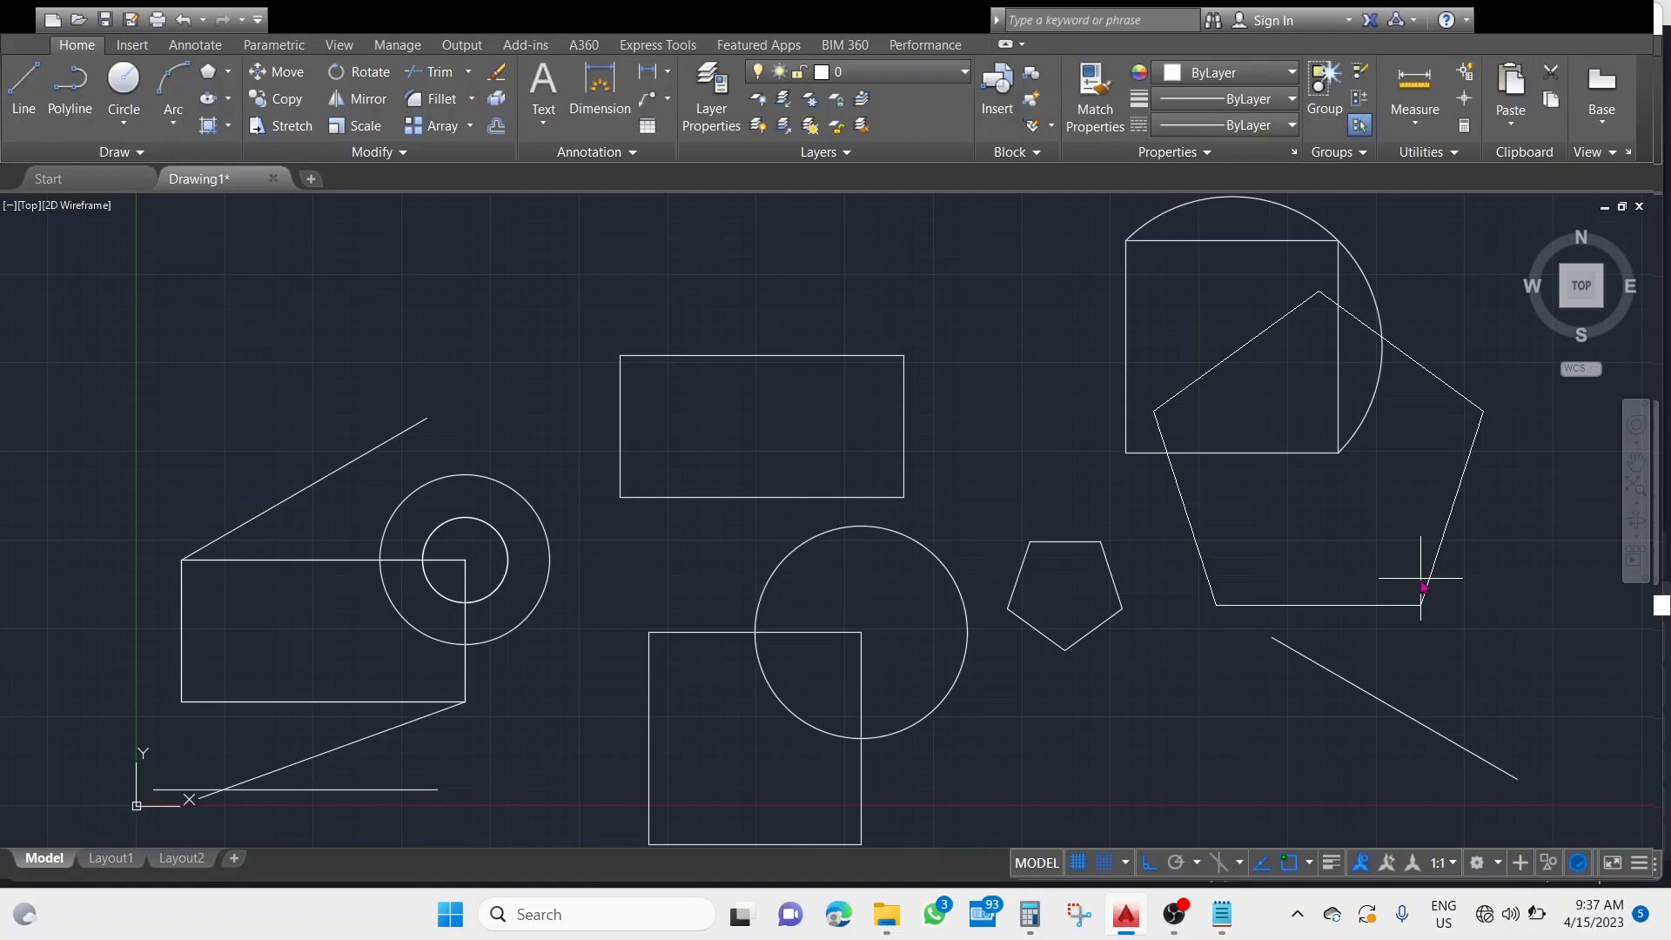
key(Return)
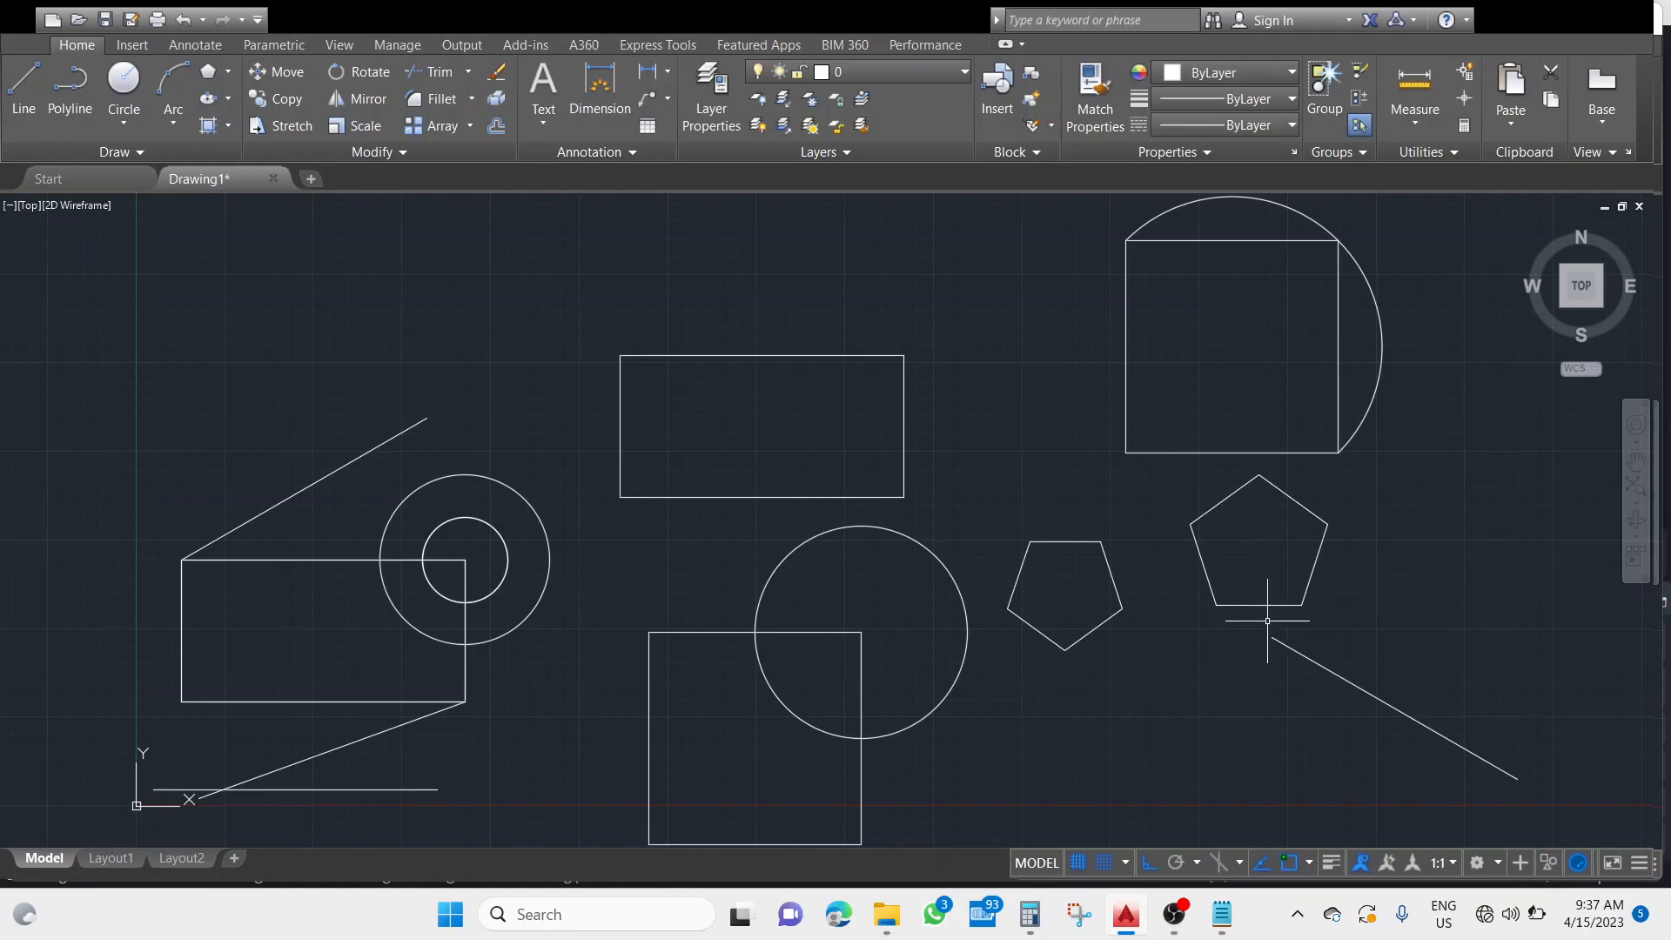
Draw a hexagon by its horizontal bottom edge beside the upper square, with an edge about 40 percent of the square's side.
middle_drag(1389, 561, 1164, 589)
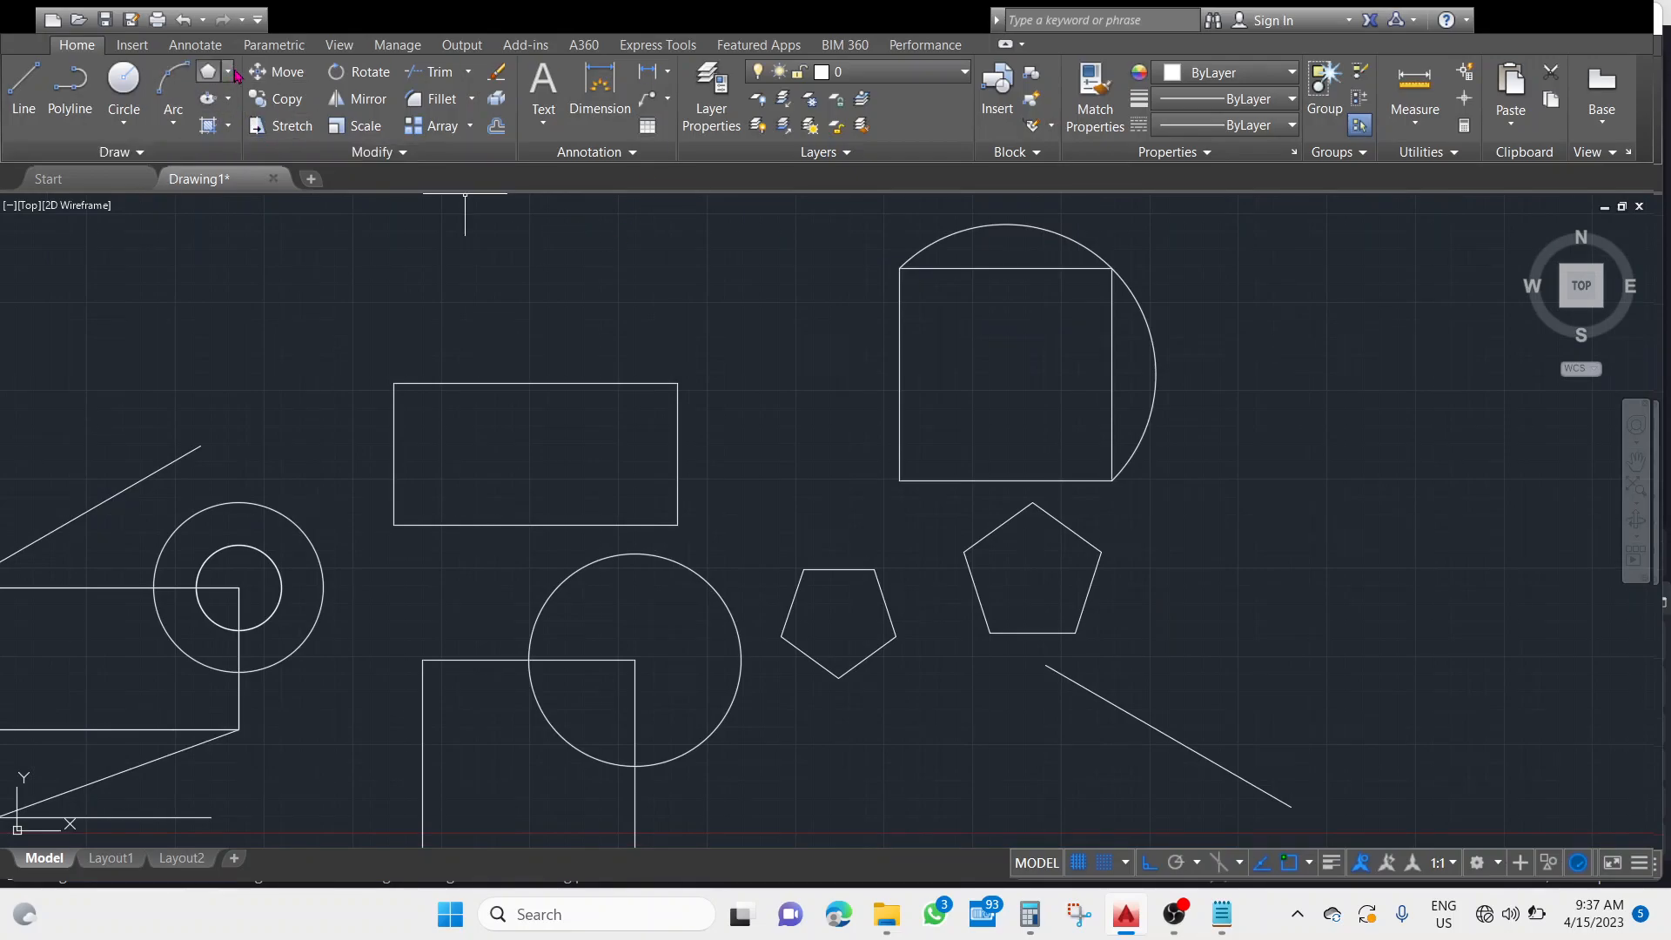
click(214, 77)
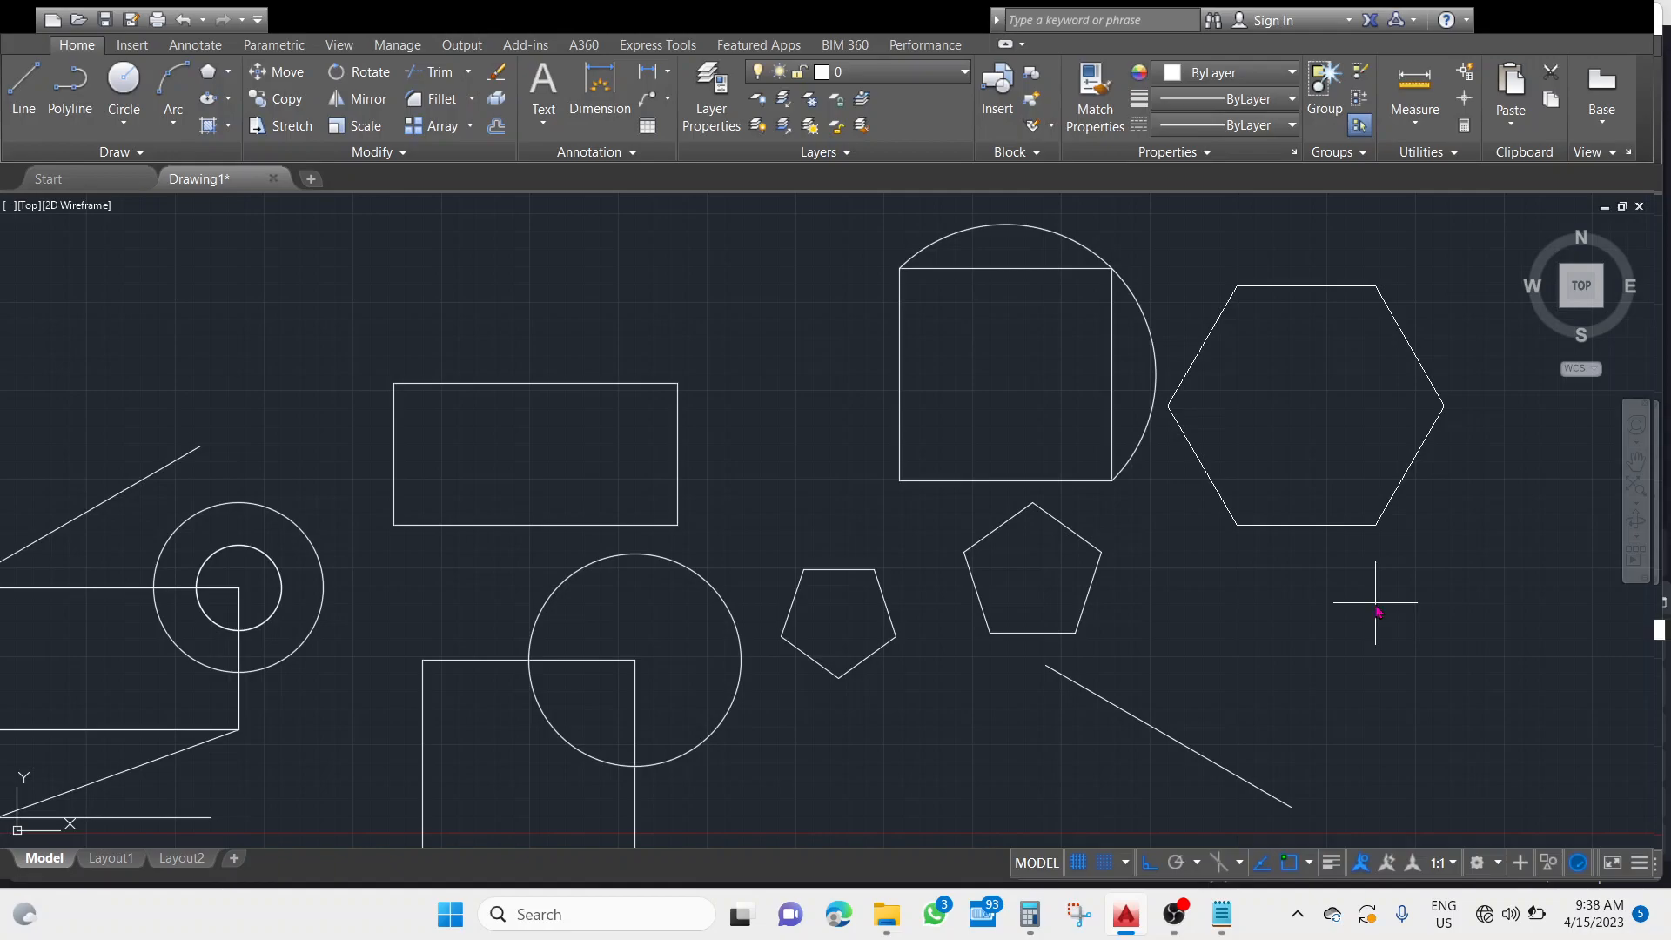
key(Return)
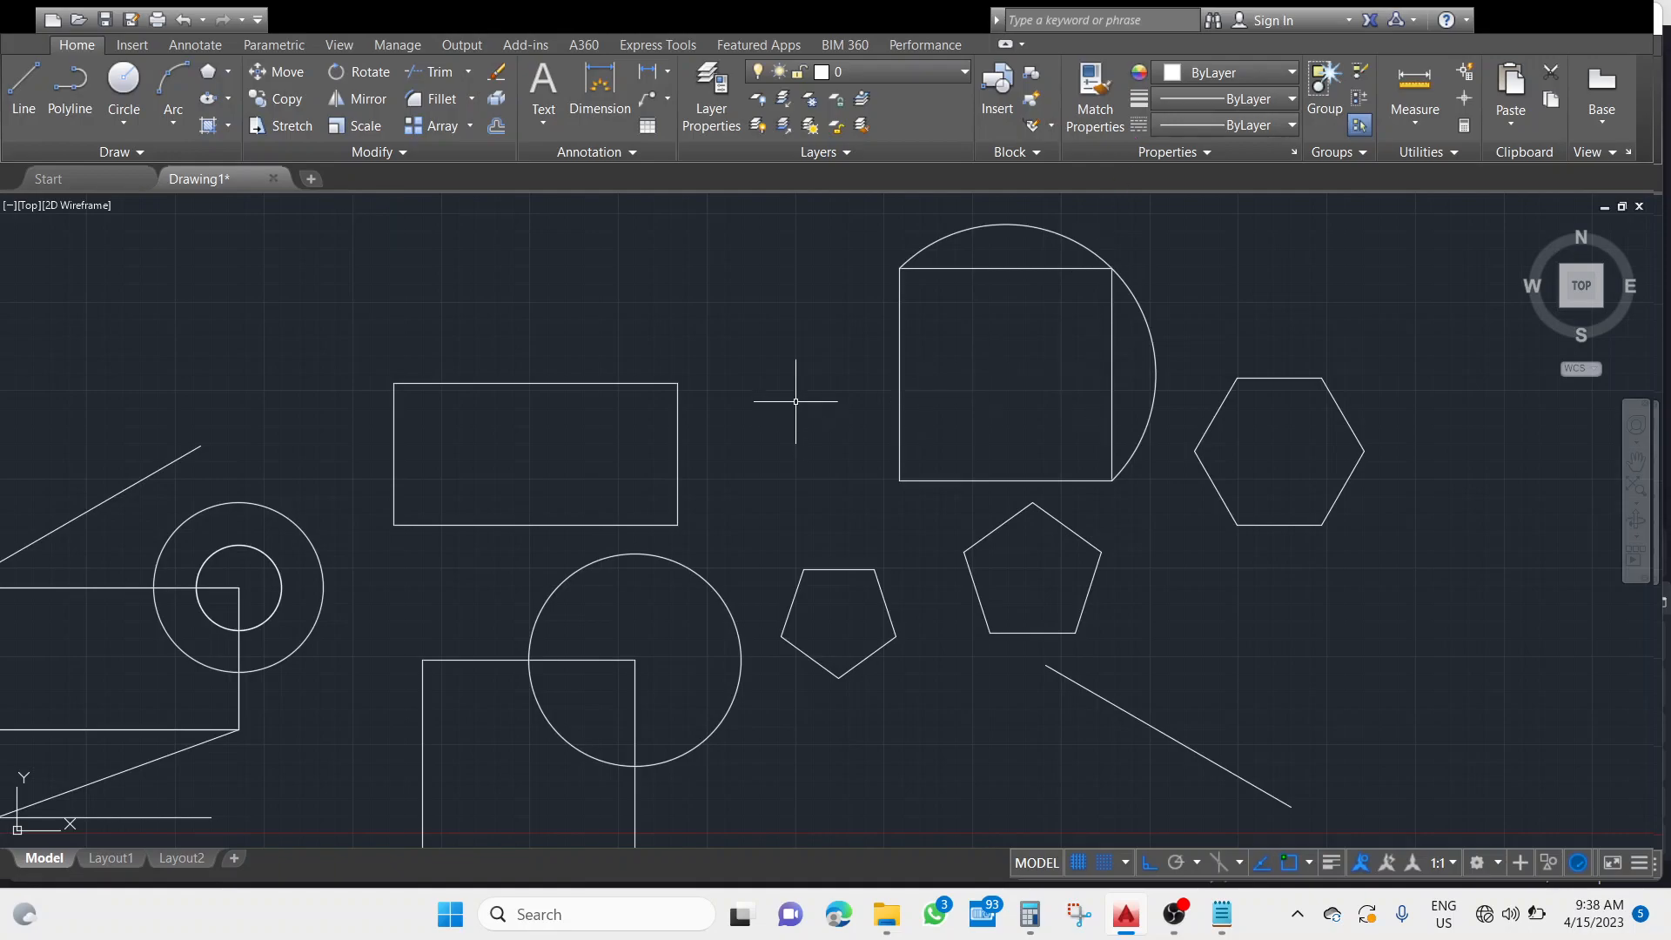
click(1174, 913)
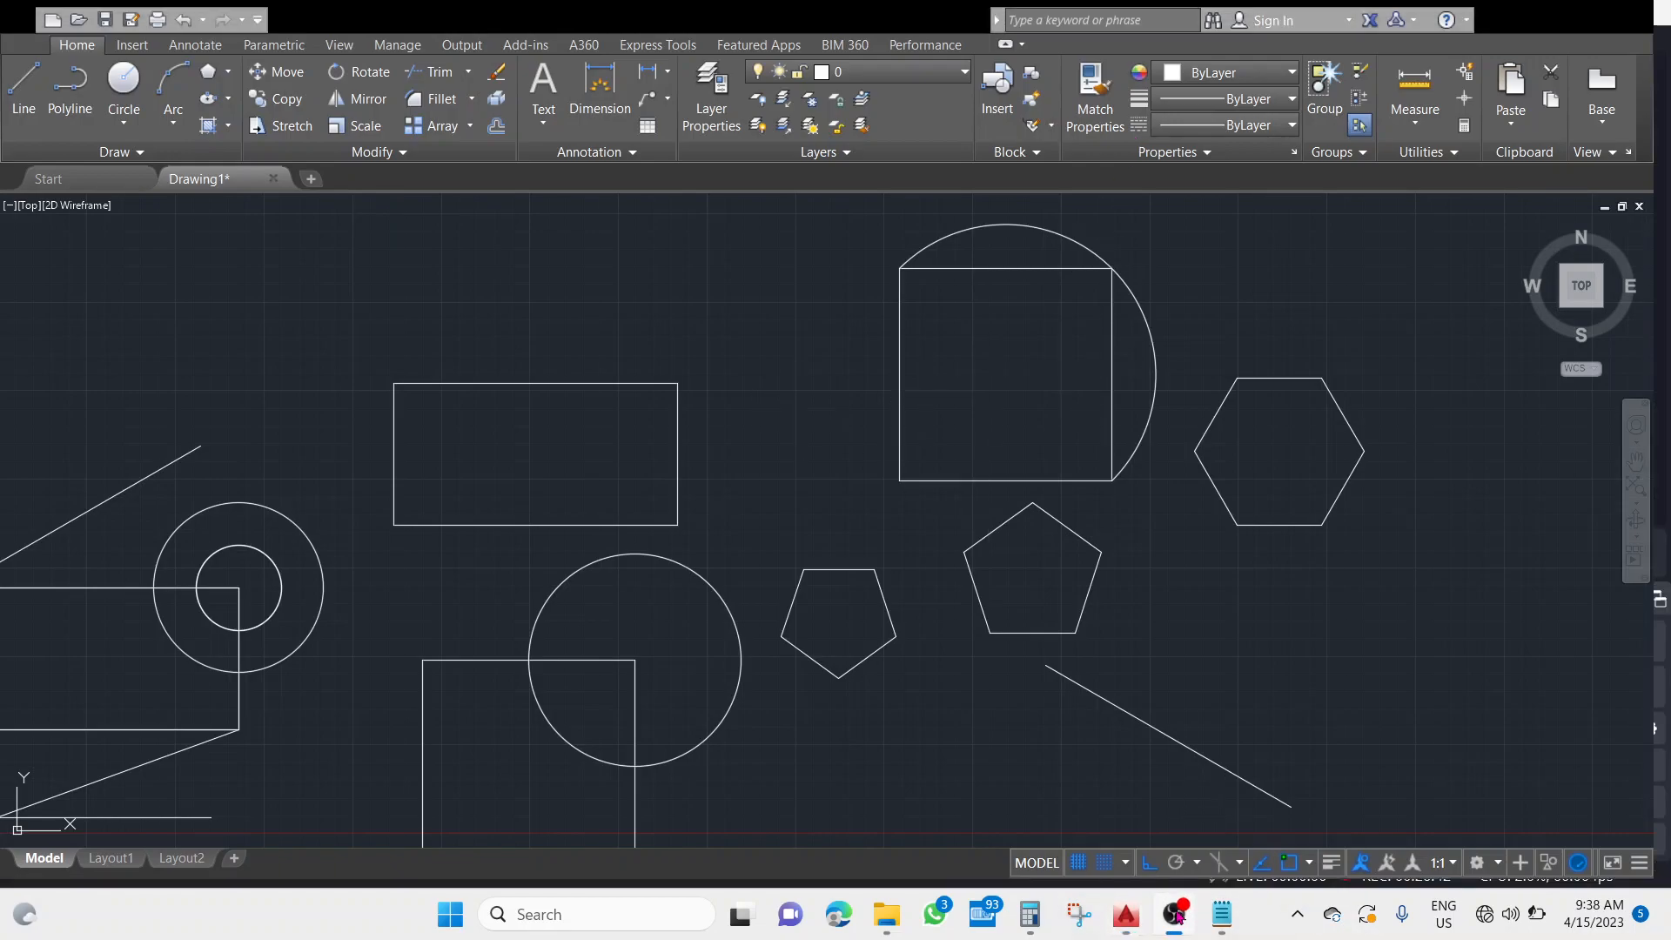